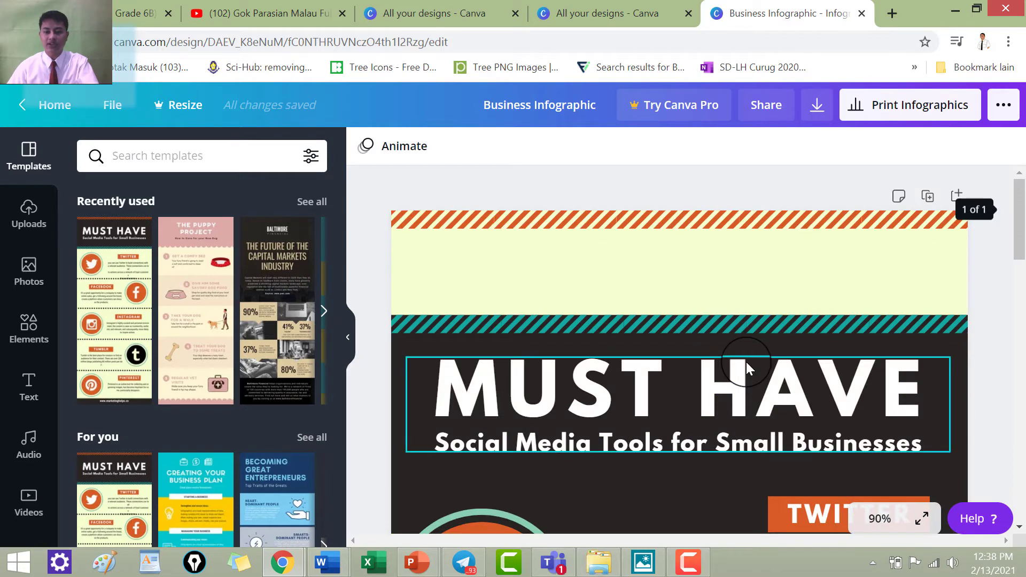
- Reposition the Must Have template's header pieces, moving the dark background block upward and the title text slightly within it
click(653, 257)
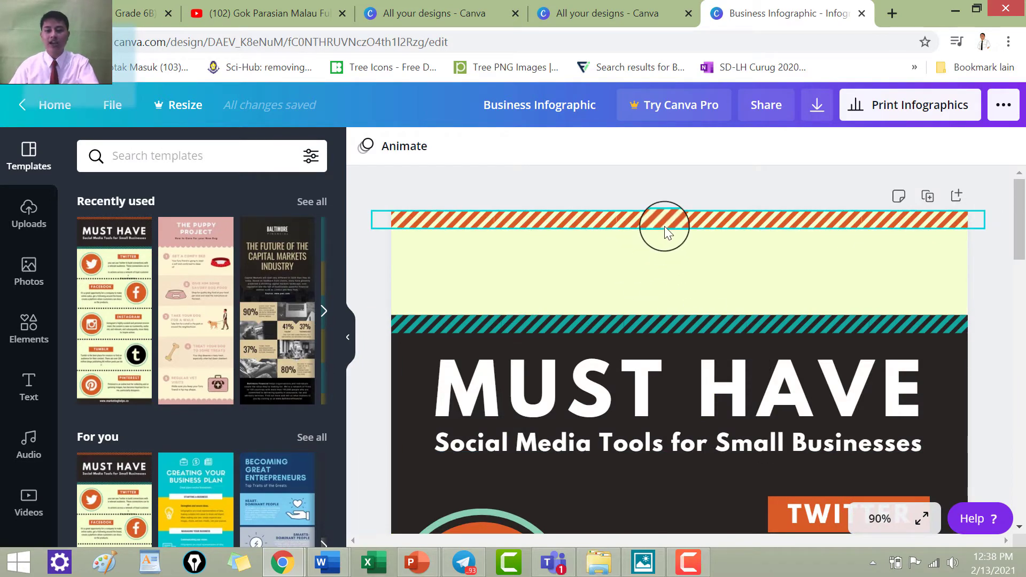
mouse_move(724, 217)
mouse_down()
mouse_move(722, 270)
mouse_move(721, 211)
mouse_move(718, 267)
mouse_move(709, 220)
mouse_up()
scroll(707, 249, down, 1)
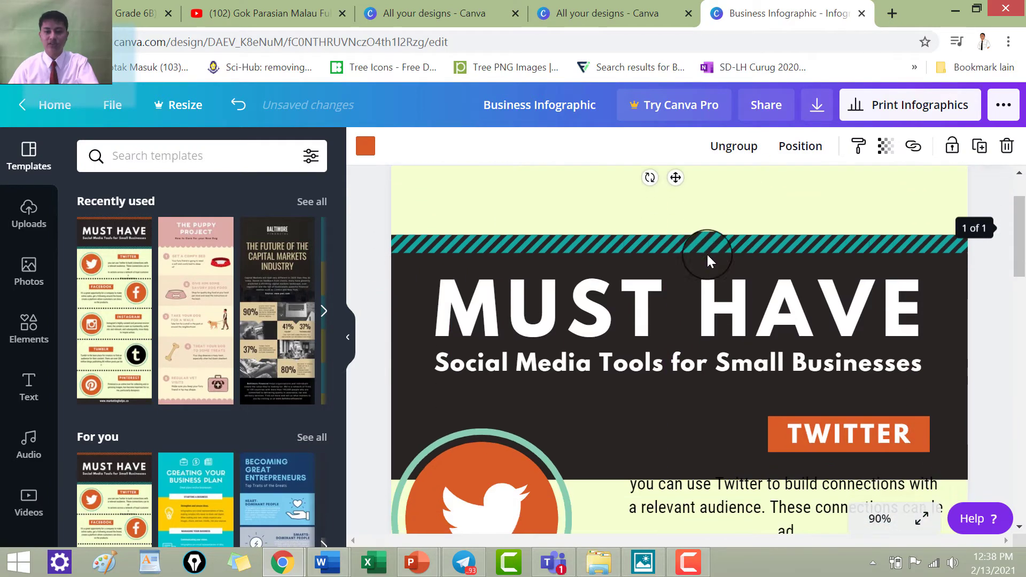
drag(696, 341, 706, 292)
drag(691, 250, 715, 224)
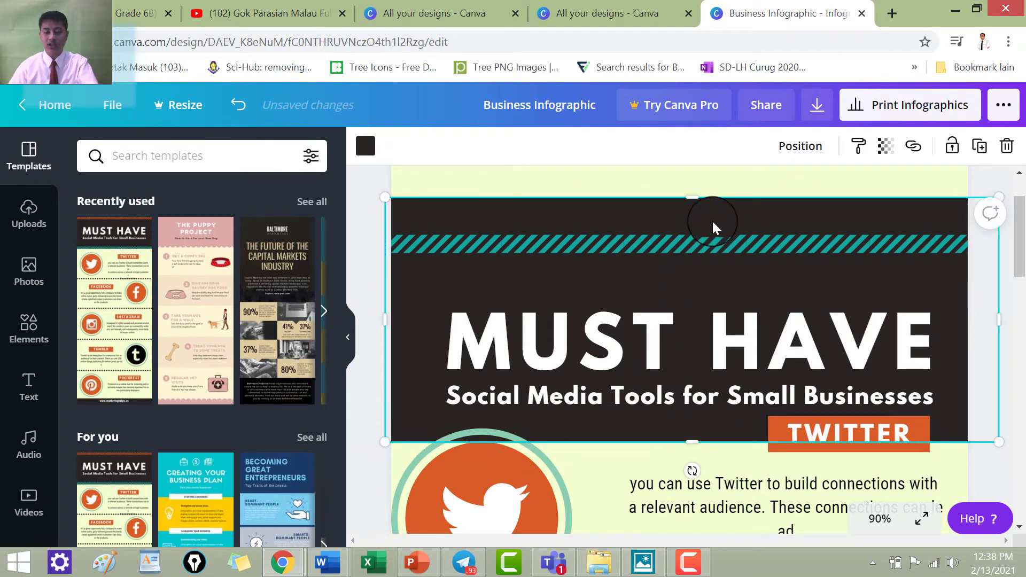
drag(715, 343, 715, 294)
scroll(768, 357, down, 5)
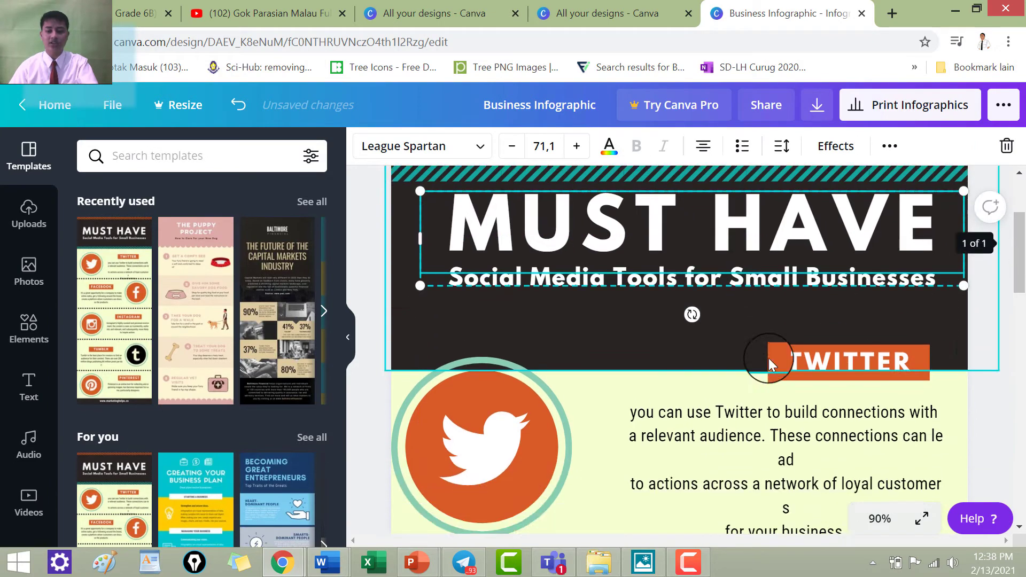
- Shift the Twitter heading label slightly to the right and the round Twitter icon slightly upward
scroll(849, 238, up, 2)
mouse_move(835, 284)
mouse_down()
mouse_move(725, 289)
mouse_move(854, 287)
mouse_up()
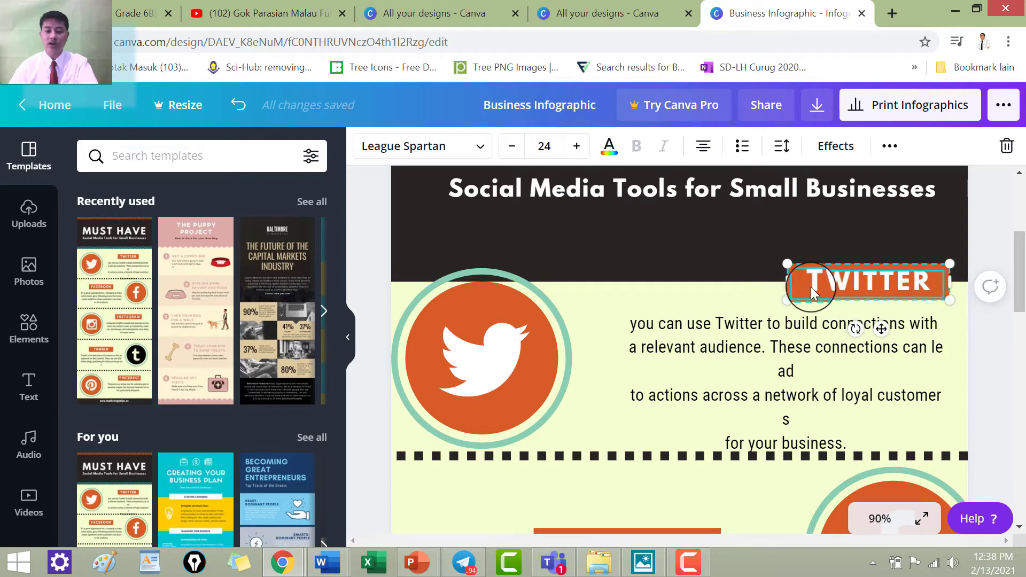
mouse_move(528, 337)
mouse_down()
mouse_move(622, 281)
mouse_move(564, 324)
mouse_move(528, 324)
mouse_up()
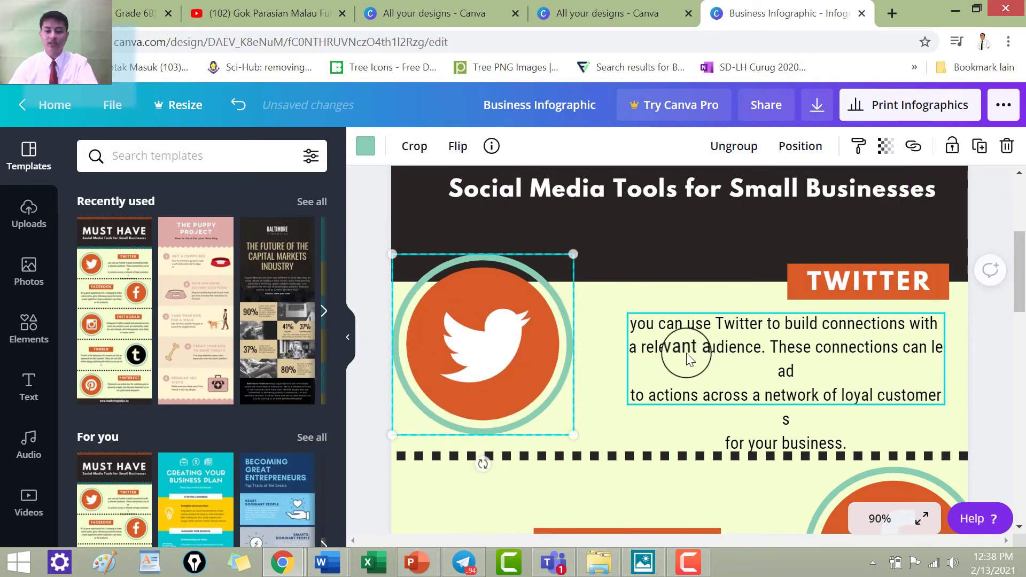
click(687, 354)
- Move pieces of the Facebook and Instagram sections out of their original places, including the teal ribbon above the Instagram text
scroll(703, 343, down, 3)
drag(623, 291, 647, 305)
mouse_move(834, 353)
mouse_down()
mouse_move(841, 378)
mouse_move(818, 371)
mouse_move(844, 357)
mouse_up()
drag(687, 386, 690, 360)
drag(672, 447, 639, 412)
scroll(676, 394, down, 5)
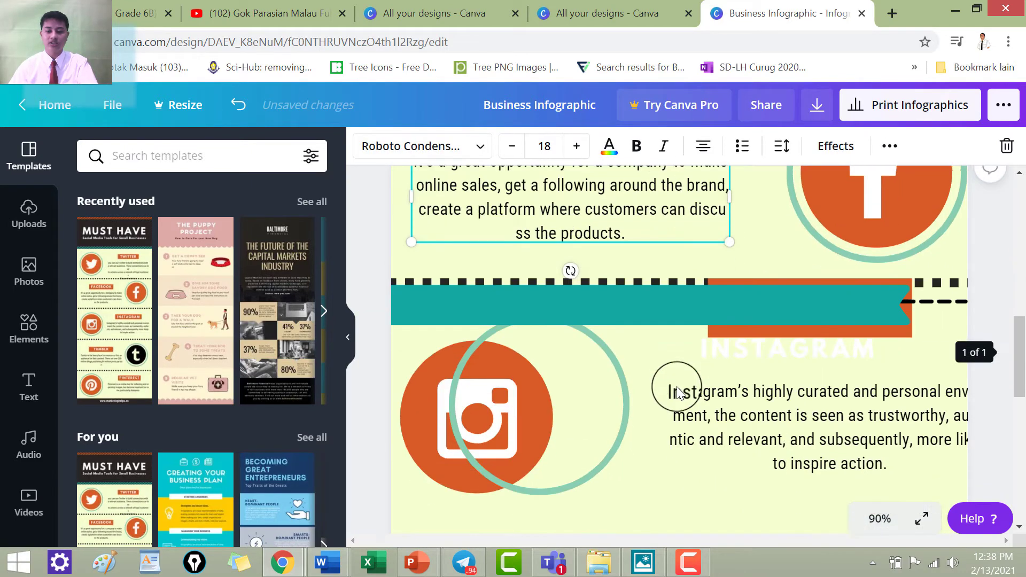
drag(652, 307, 765, 358)
click(661, 299)
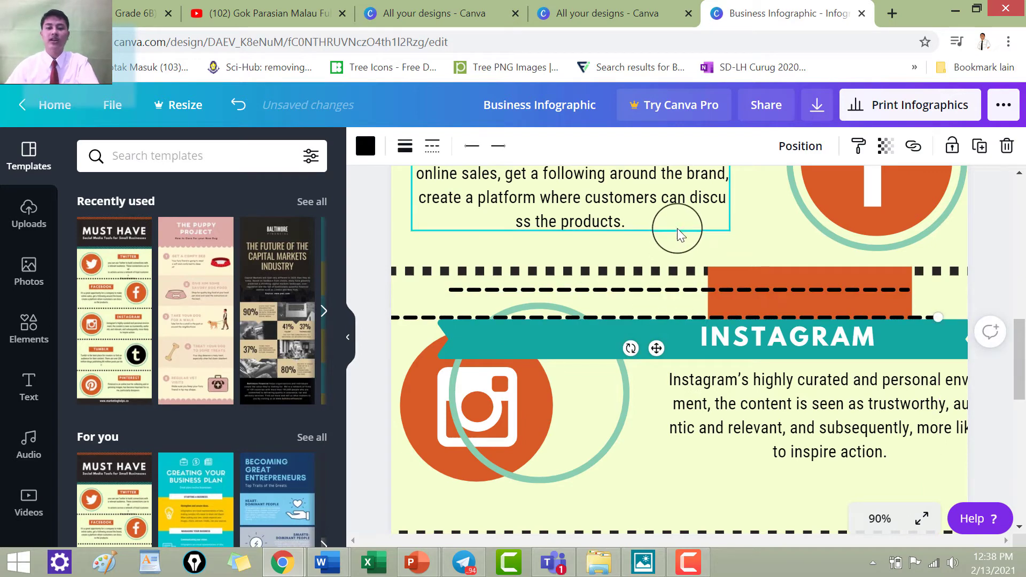
- Return to the list of all designs, search the design types for "infogra" and create a new blank Infographic
click(599, 22)
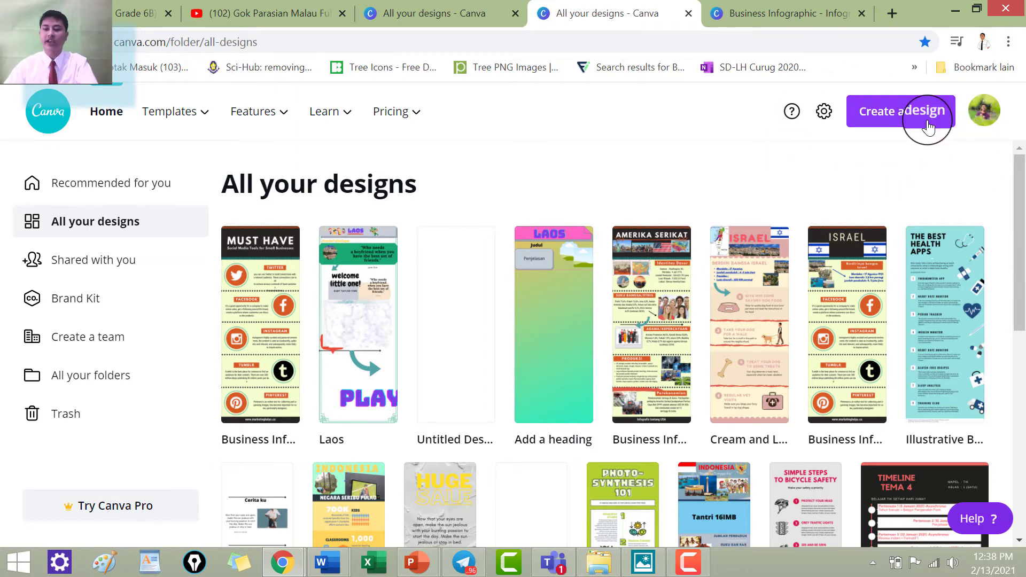
click(903, 119)
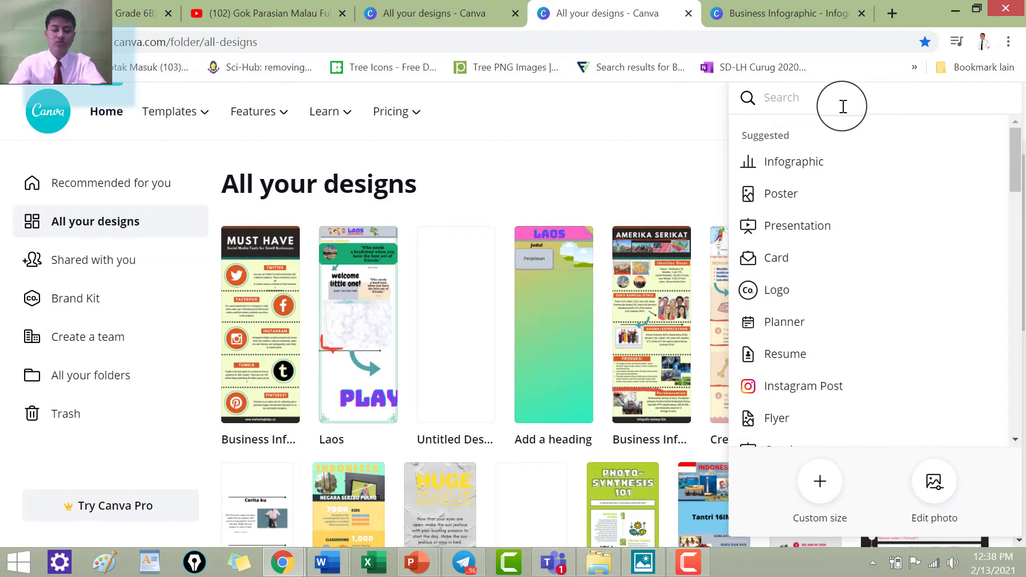
text(i)
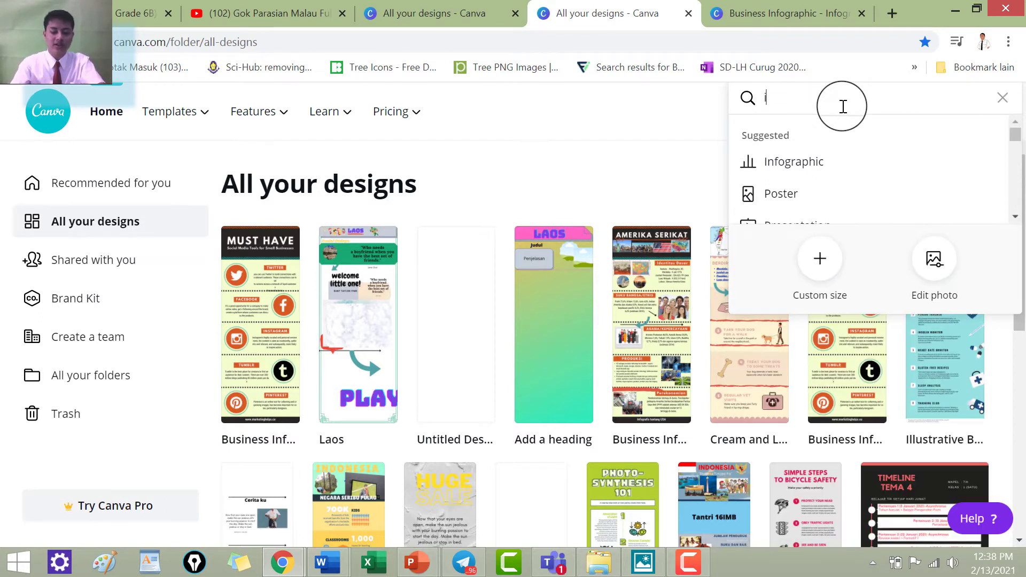
text(nfogra)
key(BackSpace)
text(ra)
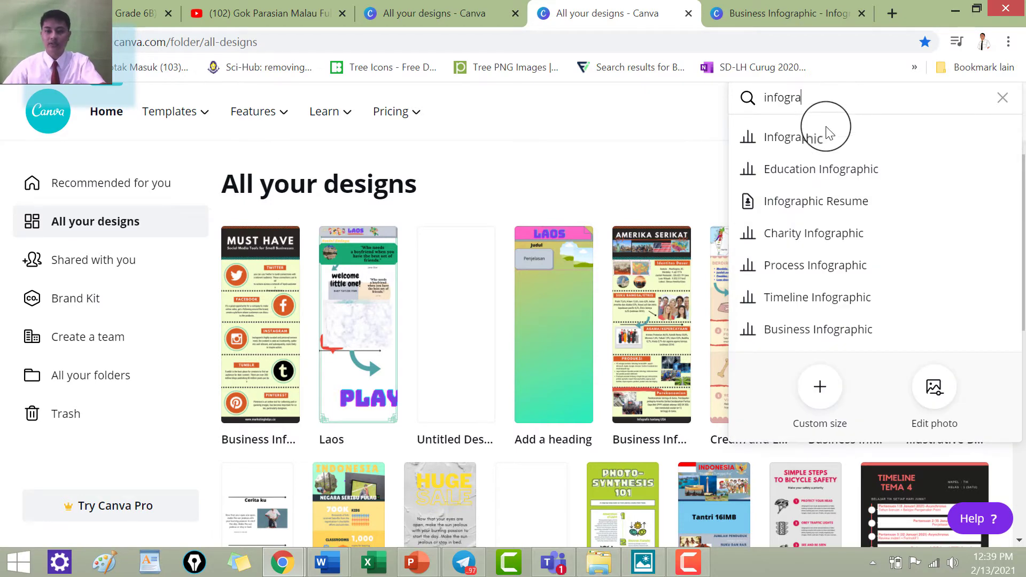
click(794, 150)
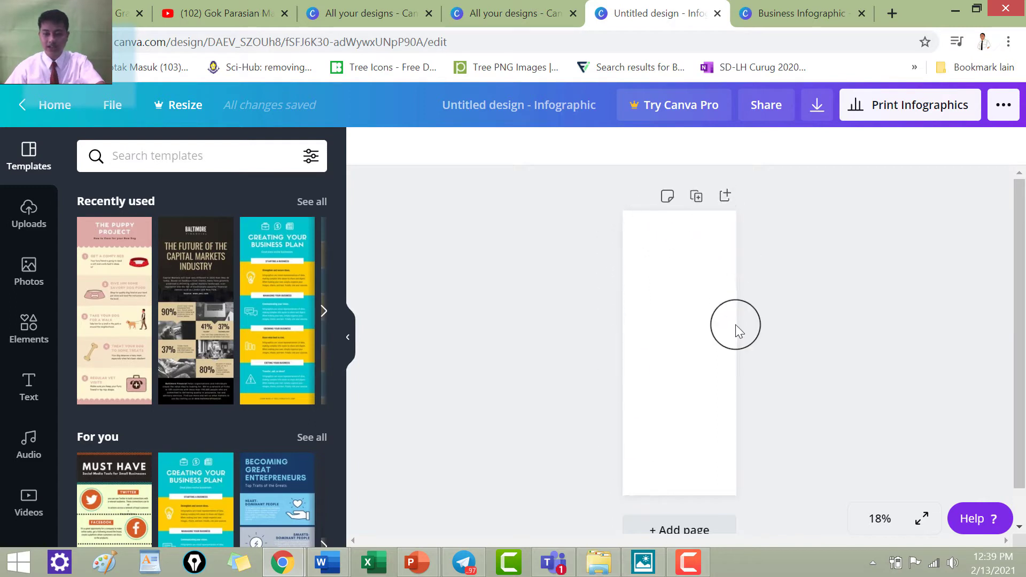
click(881, 519)
click(881, 482)
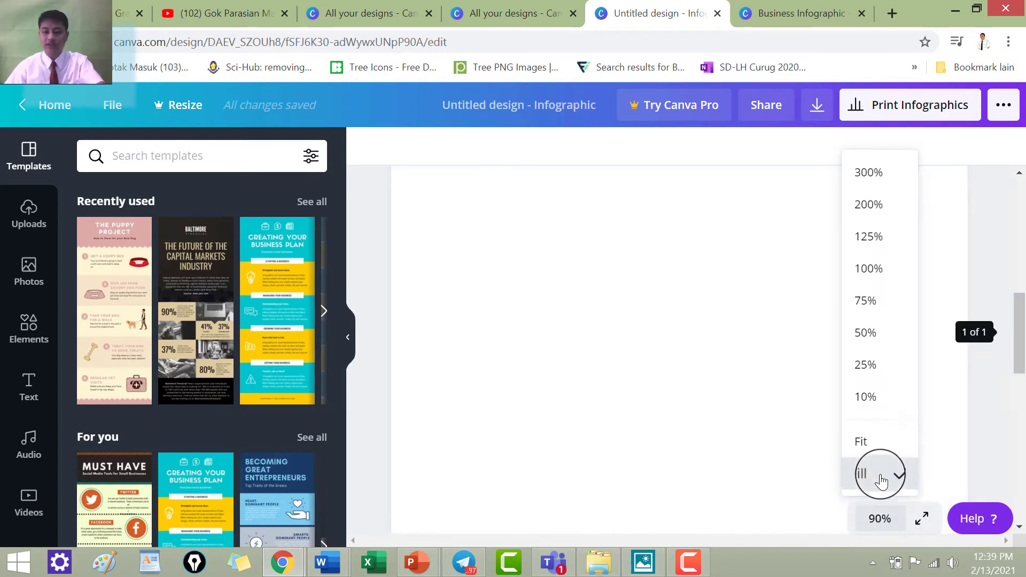
scroll(810, 392, up, 3)
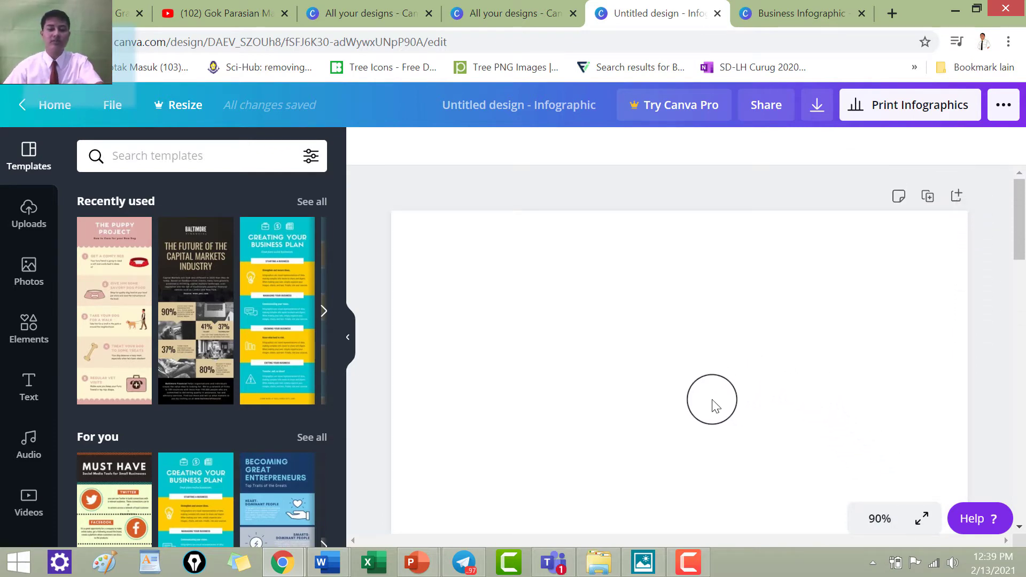
- Switch to Photos, examine the header layout in the hand-drawn storyboard sketch, and return to the blank infographic in Canva
click(644, 560)
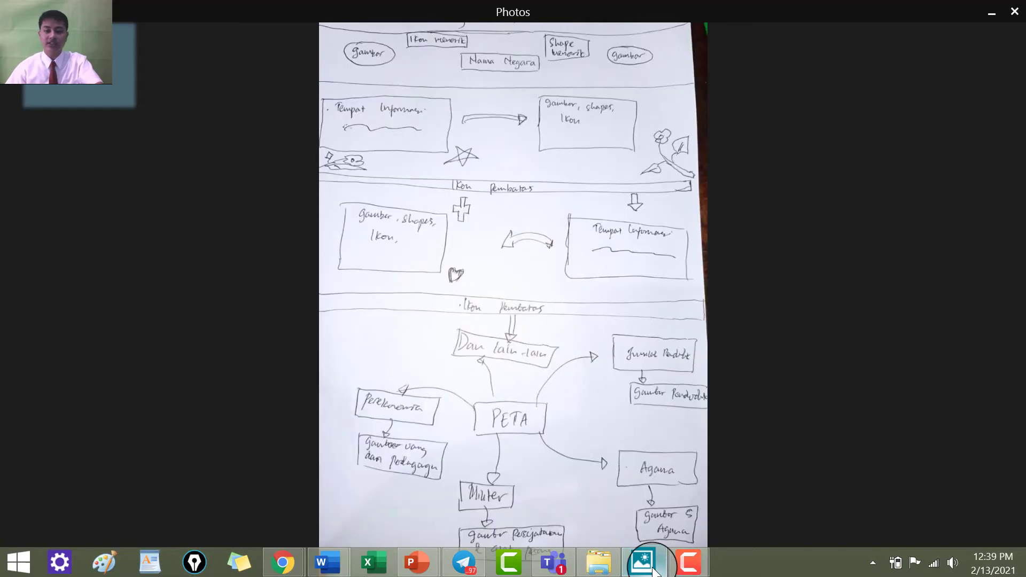
scroll(503, 306, up, 3)
scroll(505, 279, up, 3)
drag(505, 425, 505, 463)
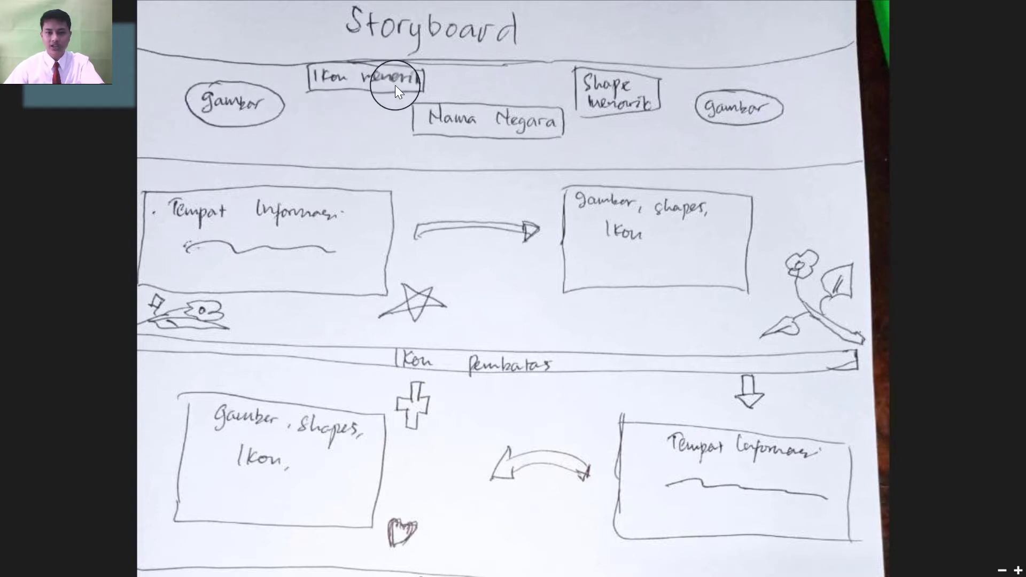
key(alt+Tab)
key(Tab)
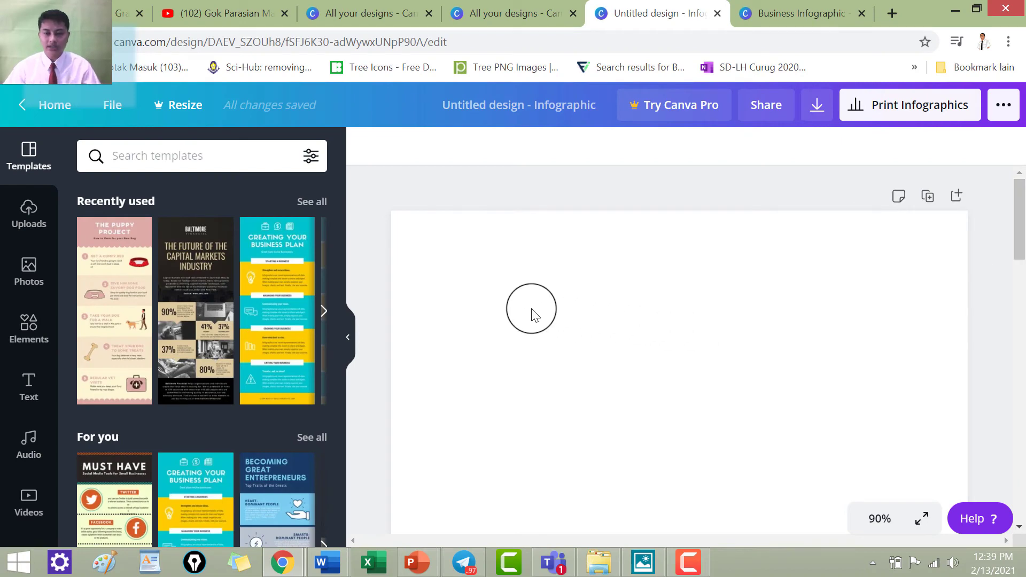
- Add a plain square from the Shapes collection of the elements to the upper part of the blank page
scroll(507, 294, down, 1)
scroll(497, 300, up, 1)
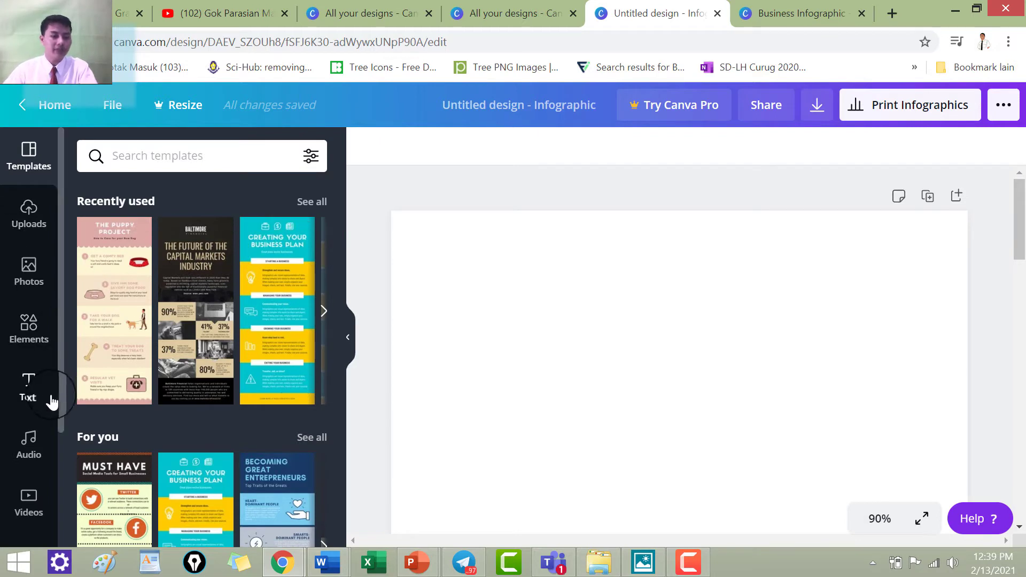
click(29, 341)
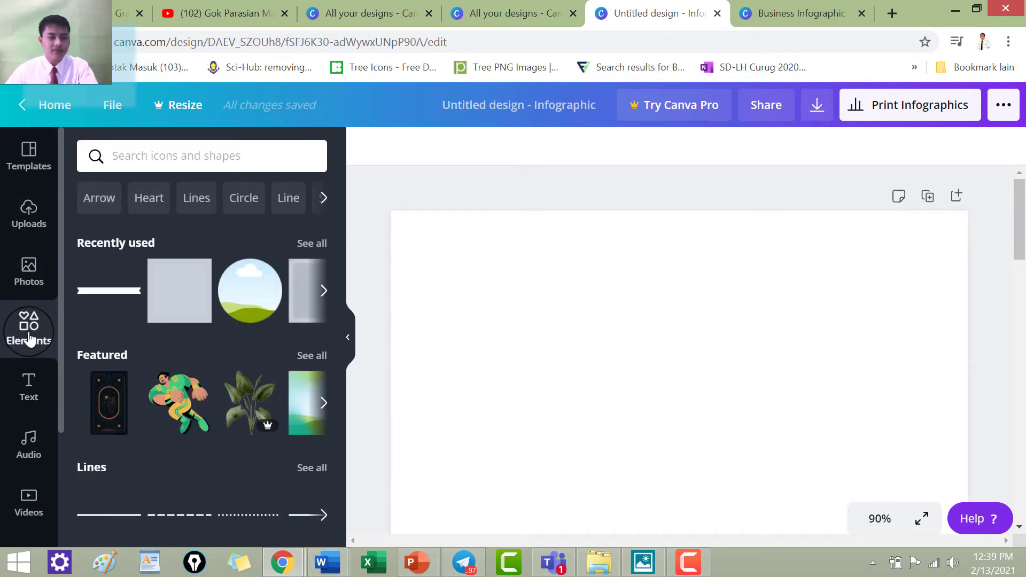
scroll(233, 359, down, 5)
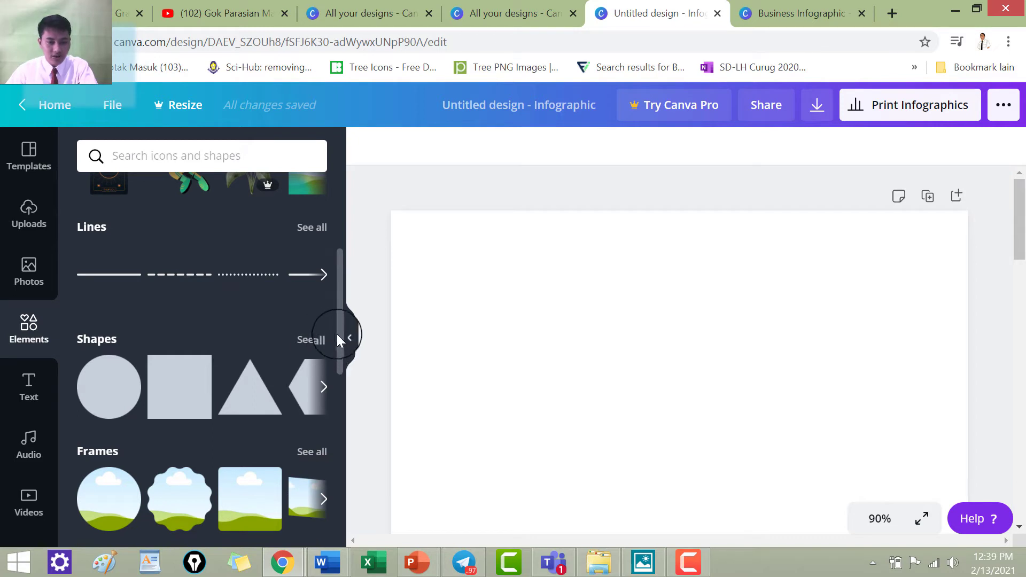
click(312, 342)
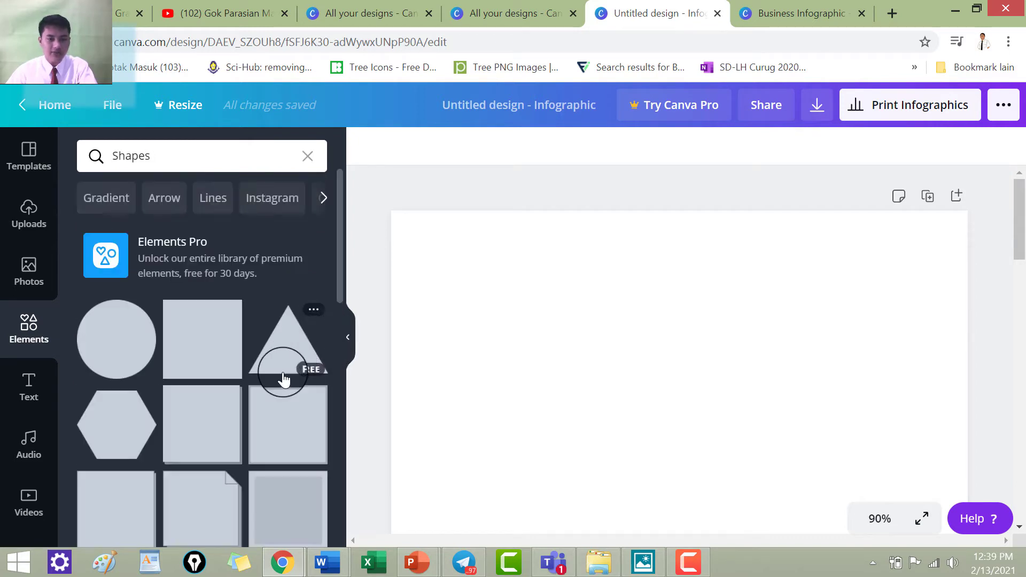
scroll(281, 378, down, 3)
scroll(282, 378, up, 2)
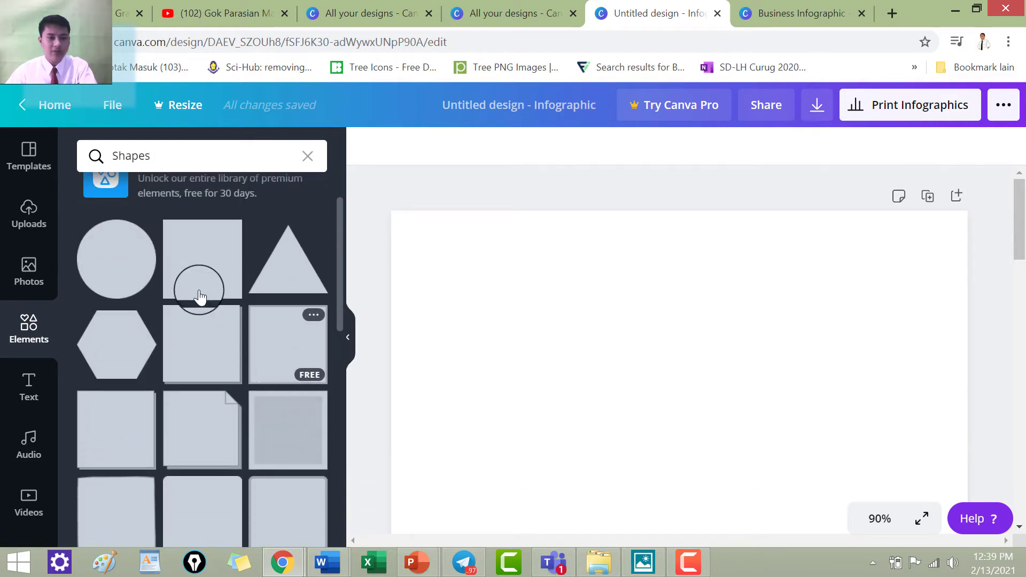
click(194, 278)
drag(194, 276, 498, 279)
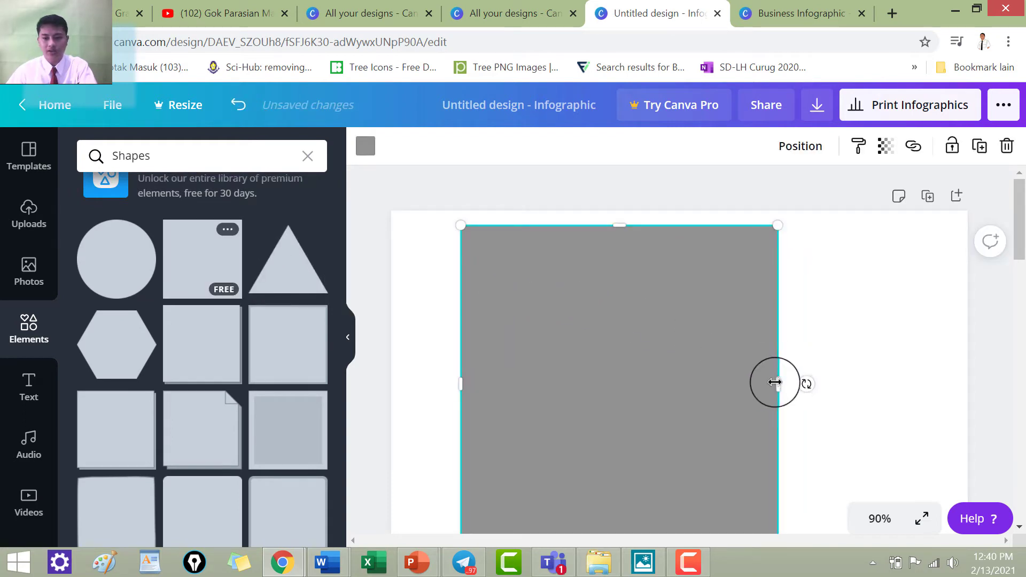
- Stretch the grey square across the full page width, align it with the page's top edge and flatten it into a thin banner
drag(821, 364, 967, 322)
drag(460, 379, 392, 383)
scroll(588, 345, down, 3)
drag(676, 381, 684, 262)
scroll(672, 409, up, 3)
drag(685, 426, 666, 278)
drag(681, 231, 680, 214)
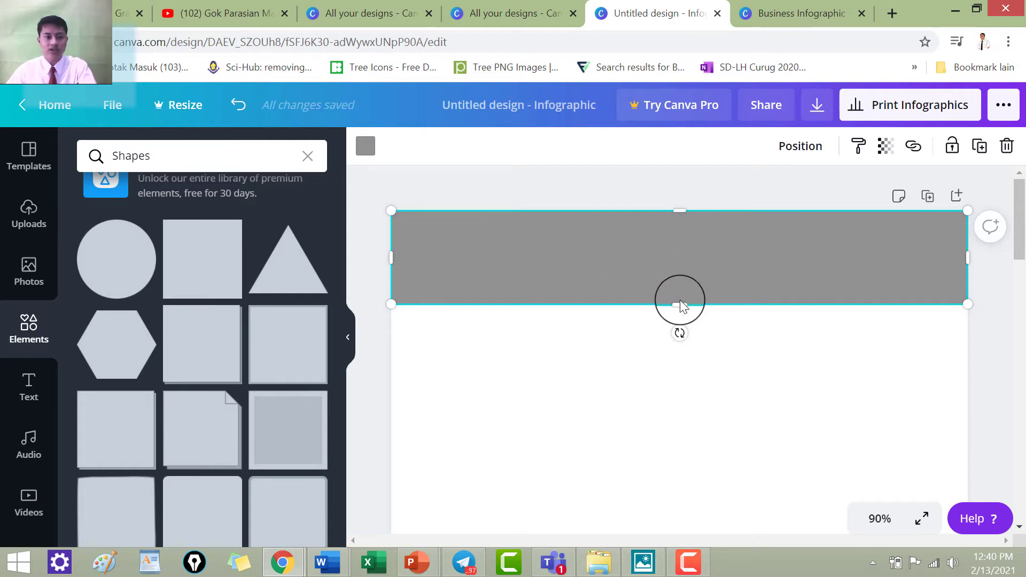
drag(680, 304, 680, 285)
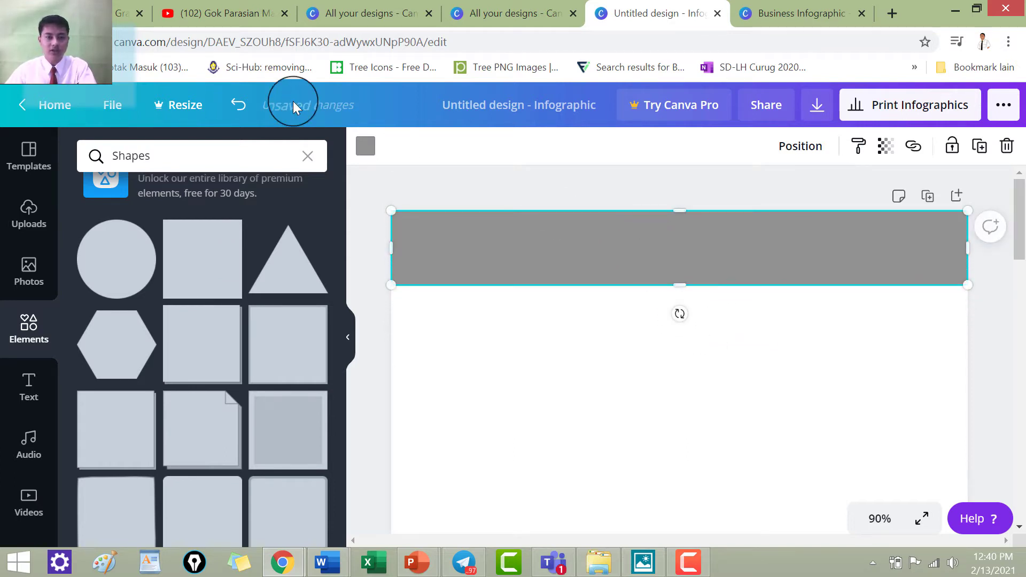
- Try several default colors on the header banner, settle on light turquoise, and extend the banner downward to about double its height
click(366, 152)
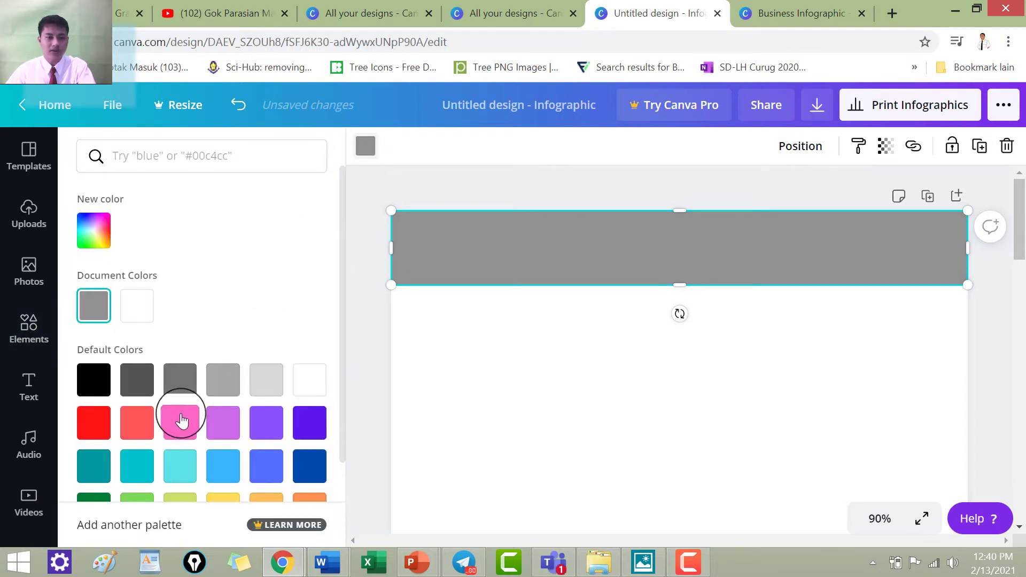
click(179, 424)
click(137, 431)
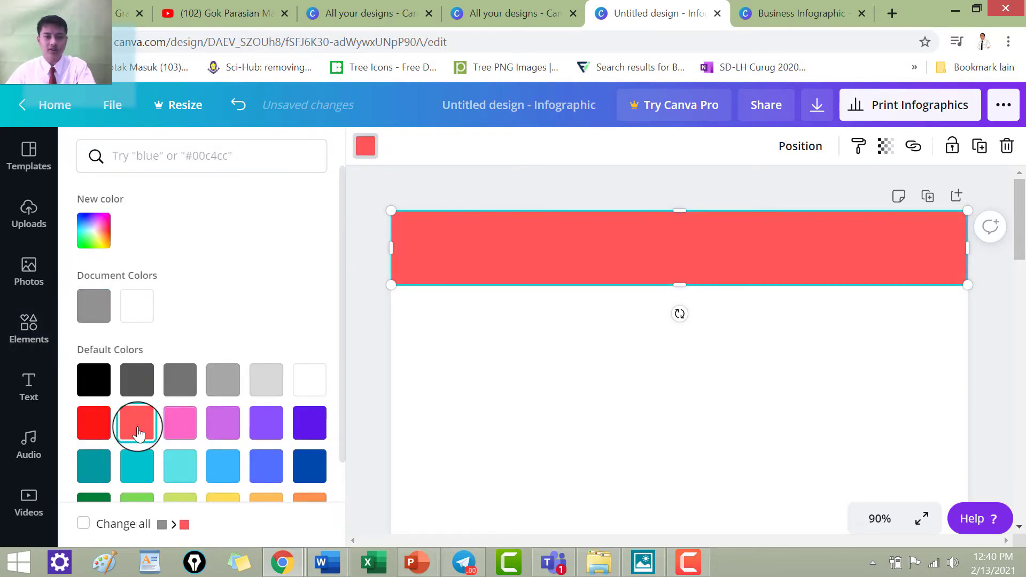
click(227, 432)
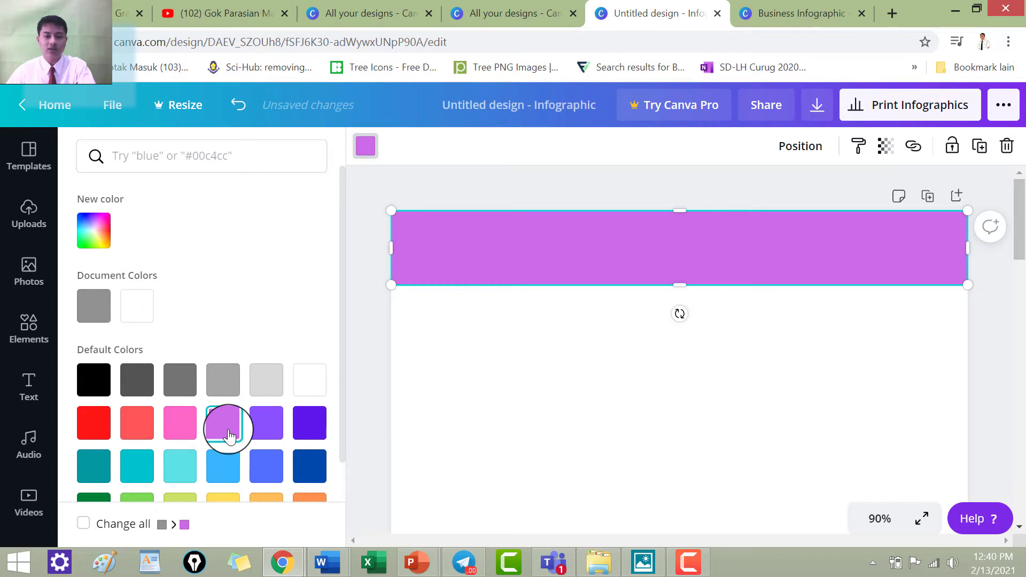
click(265, 435)
scroll(264, 434, down, 1)
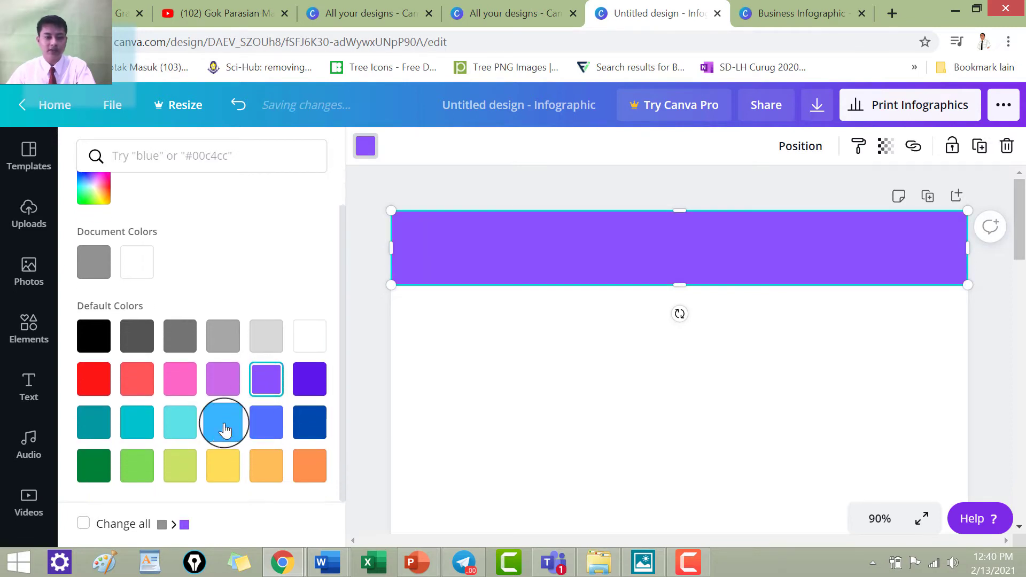
click(180, 421)
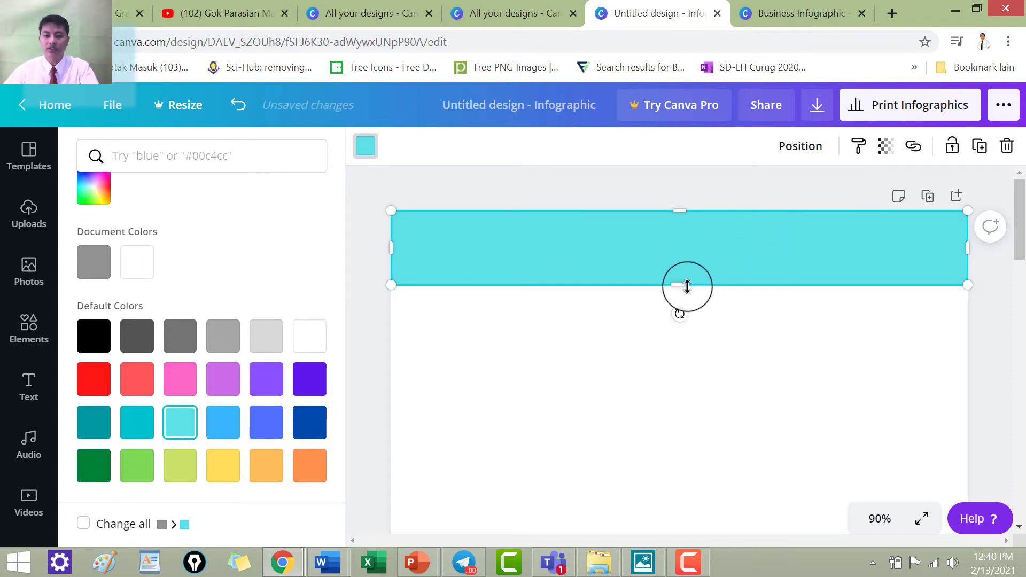
drag(683, 280, 678, 357)
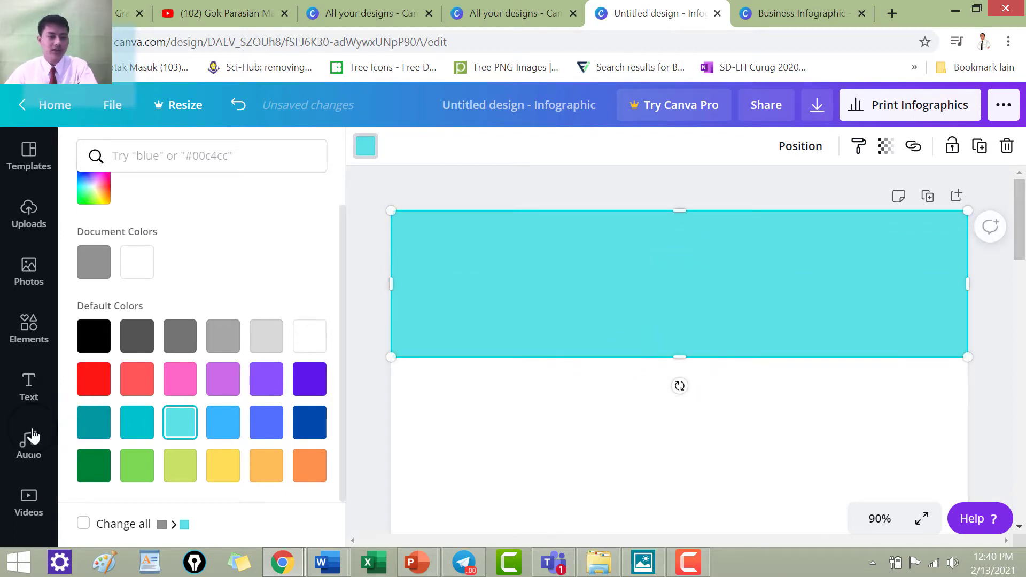
- Add the purple PLAY font combination to the page, shrink it to font size 63 and center it in the turquoise banner
click(28, 393)
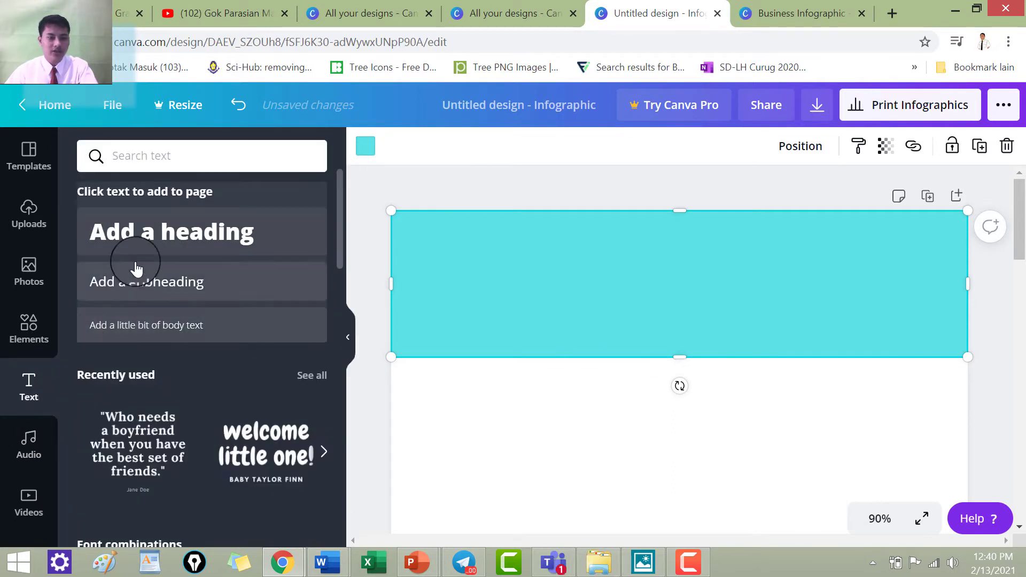
scroll(200, 429, down, 5)
drag(311, 386, 537, 279)
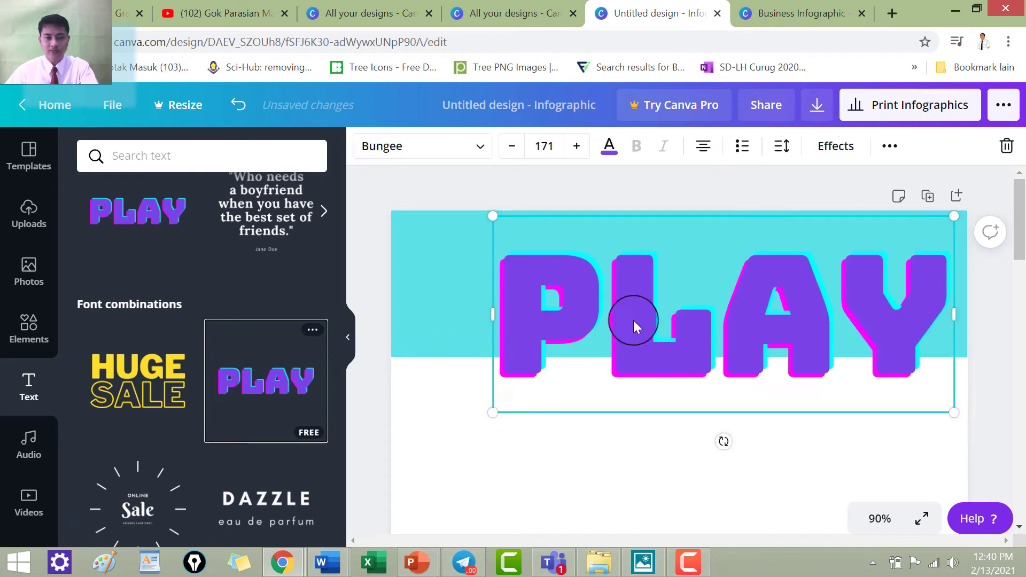
drag(903, 254, 653, 369)
drag(591, 344, 679, 231)
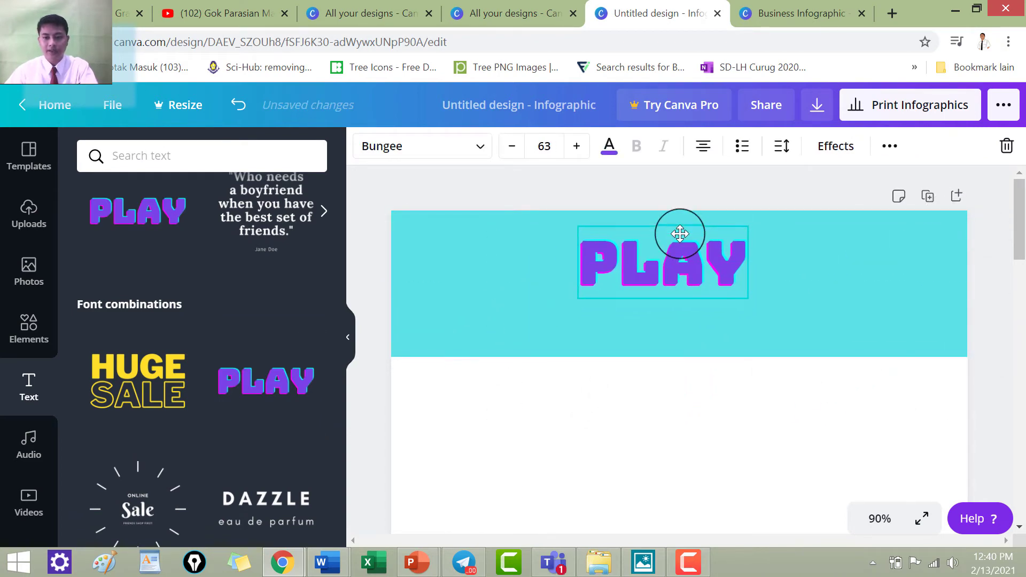
- Replace the PLAY text in the turquoise banner with NAMA NEGARA
double_click(661, 262)
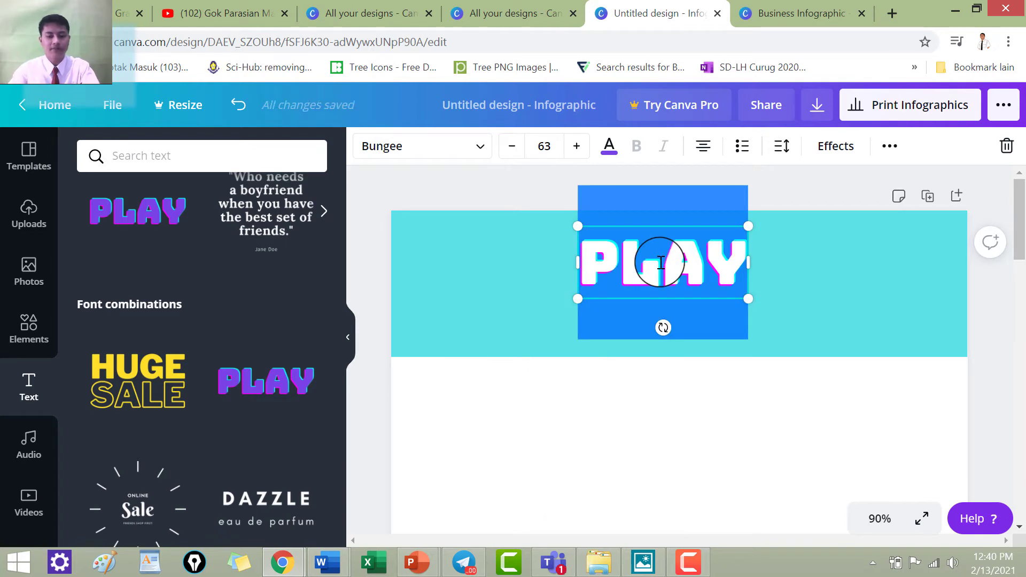
text(NAMA NEGAR)
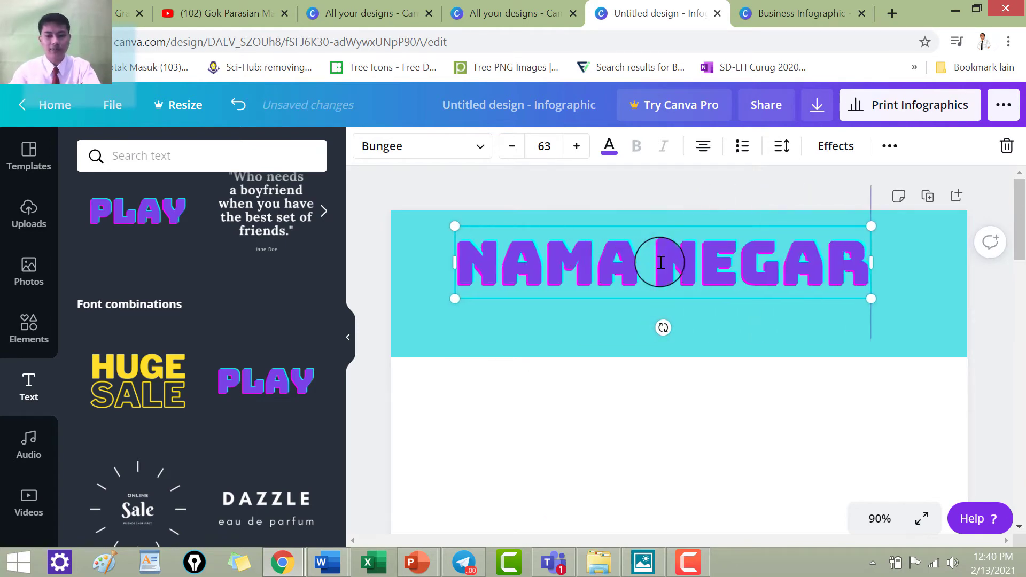
text(A)
- Reduce the NAMA NEGARA title to font size 33
triple_click(661, 262)
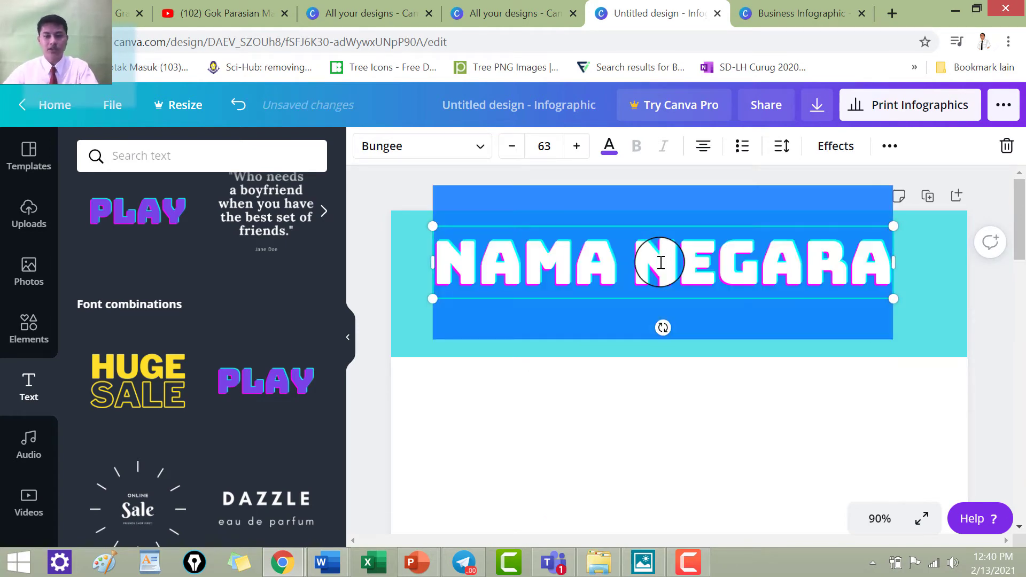
click(512, 146)
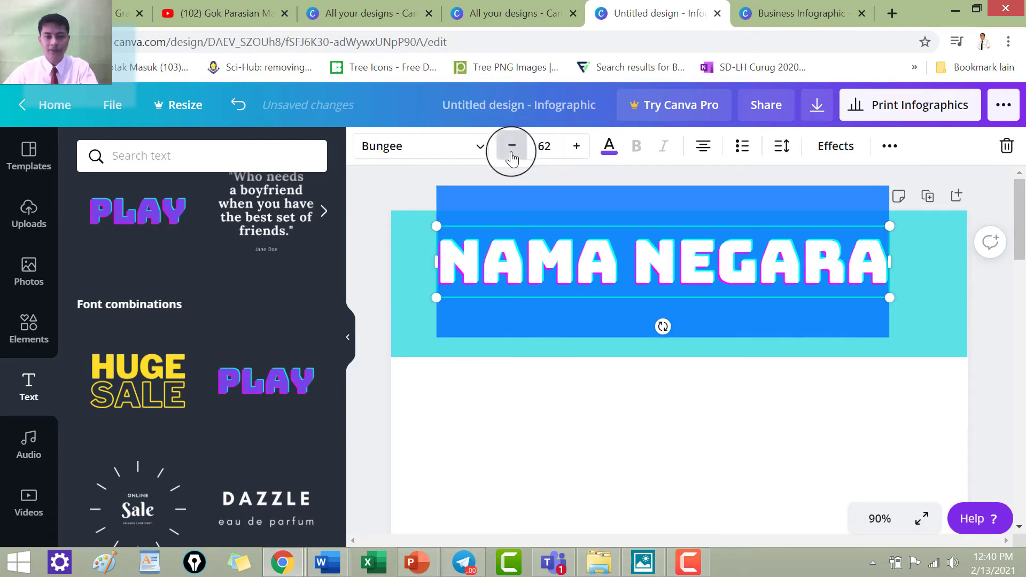
click(512, 145)
click(512, 146)
click(511, 146)
click(512, 146)
click(511, 146)
click(511, 146)
click(511, 145)
click(512, 146)
click(512, 146)
click(511, 146)
click(512, 146)
click(512, 146)
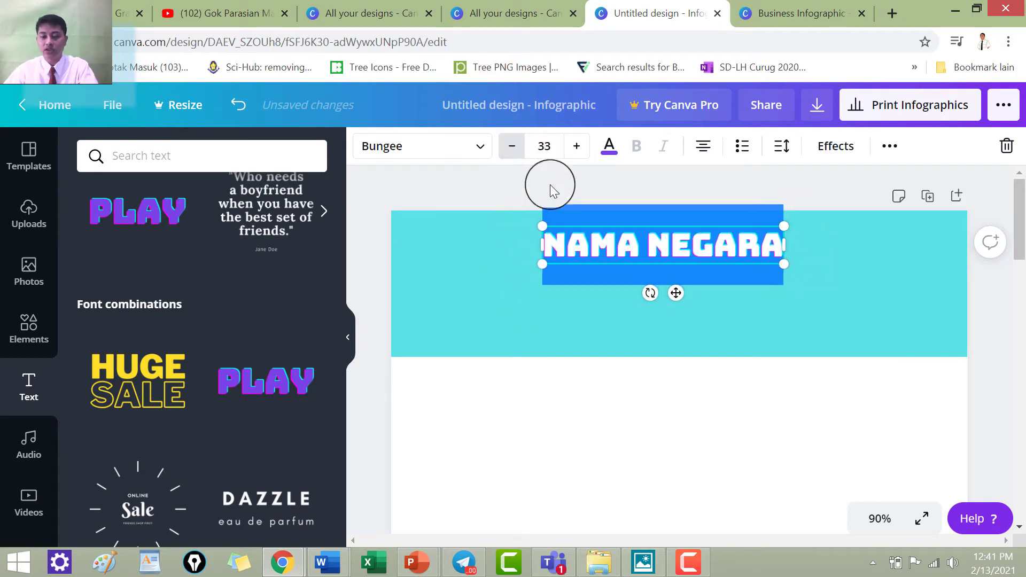
click(788, 314)
click(717, 248)
click(716, 248)
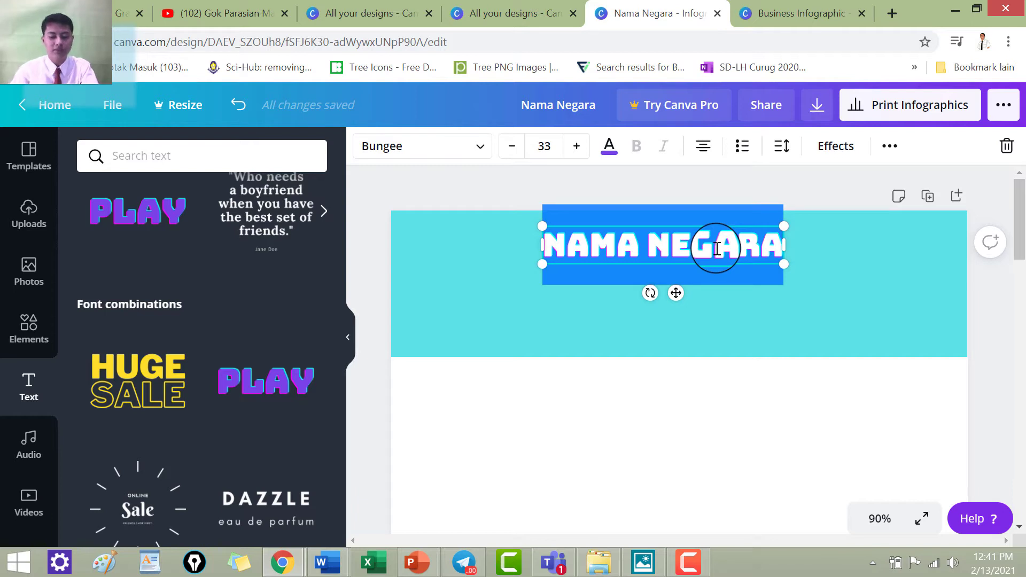
text(AMBOJA)
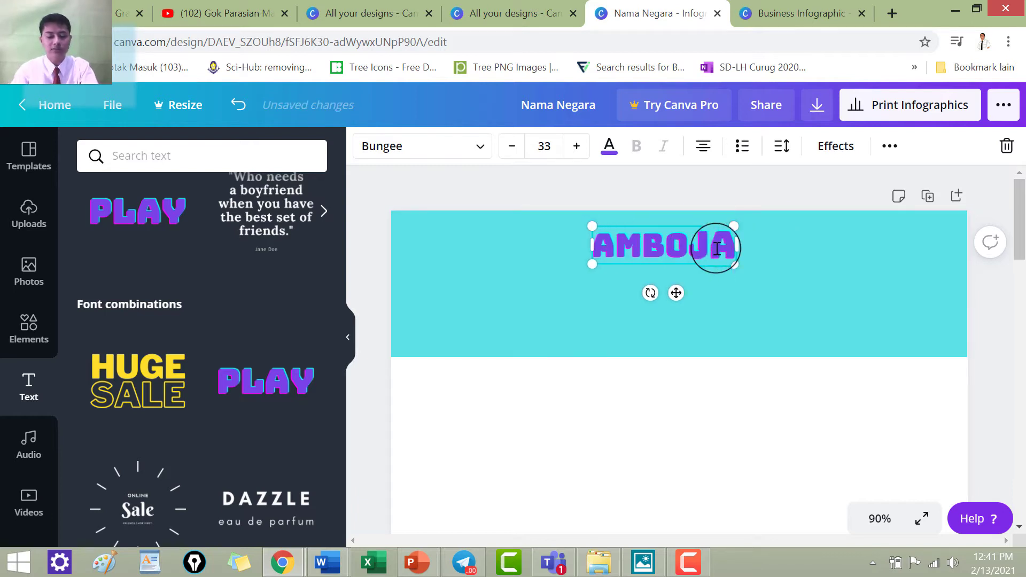
key(ctrl+a)
key(ctrl+z)
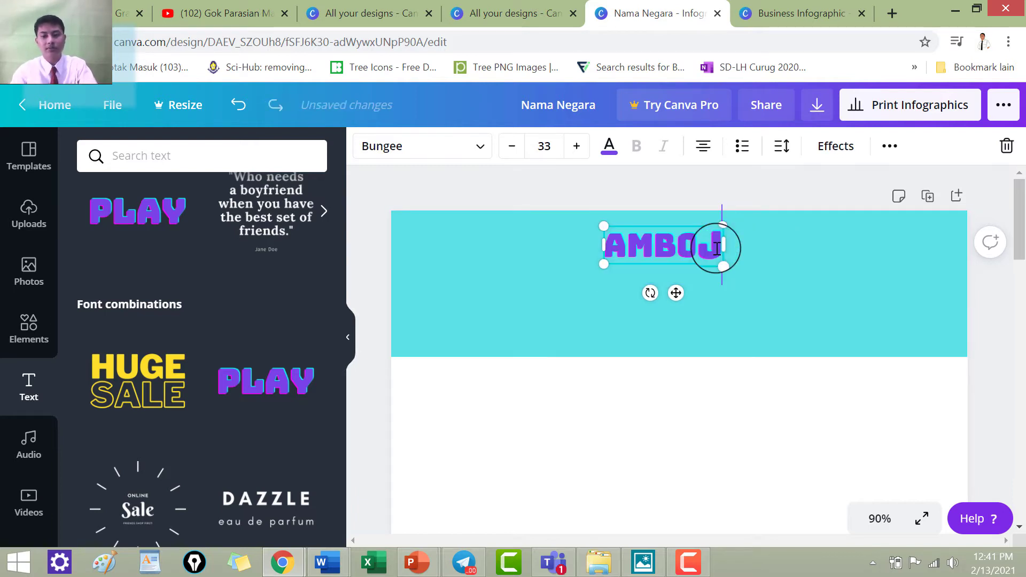
key(ctrl+z)
- Center the NAMA NEGARA title horizontally slightly lower in the banner and shorten the banner a little from its lower edge
click(831, 316)
drag(733, 241, 752, 257)
click(751, 354)
drag(679, 358, 672, 338)
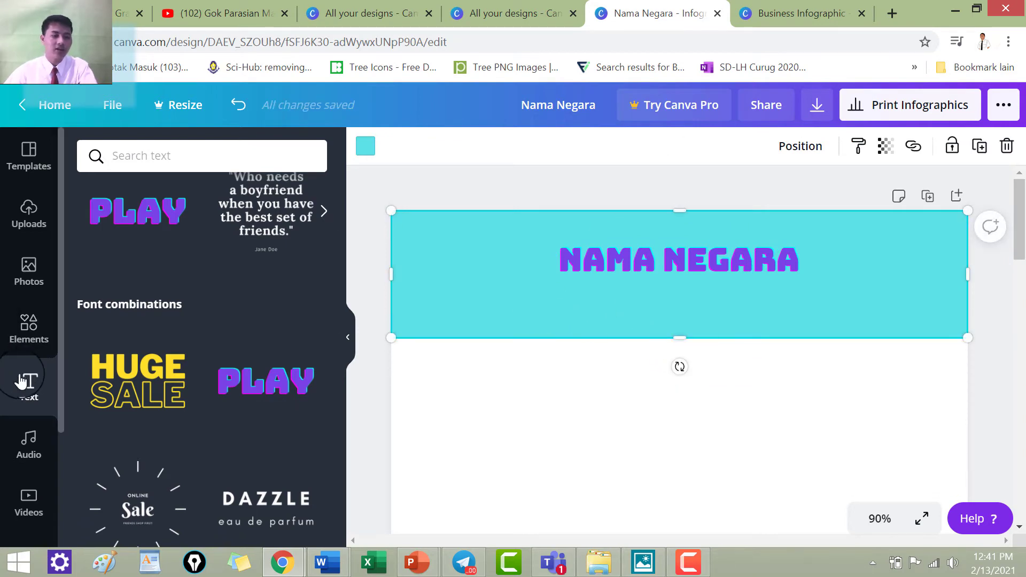
- Add a dotted line from the Lines elements, shorten it to slightly wider than the title and center it directly beneath
click(29, 347)
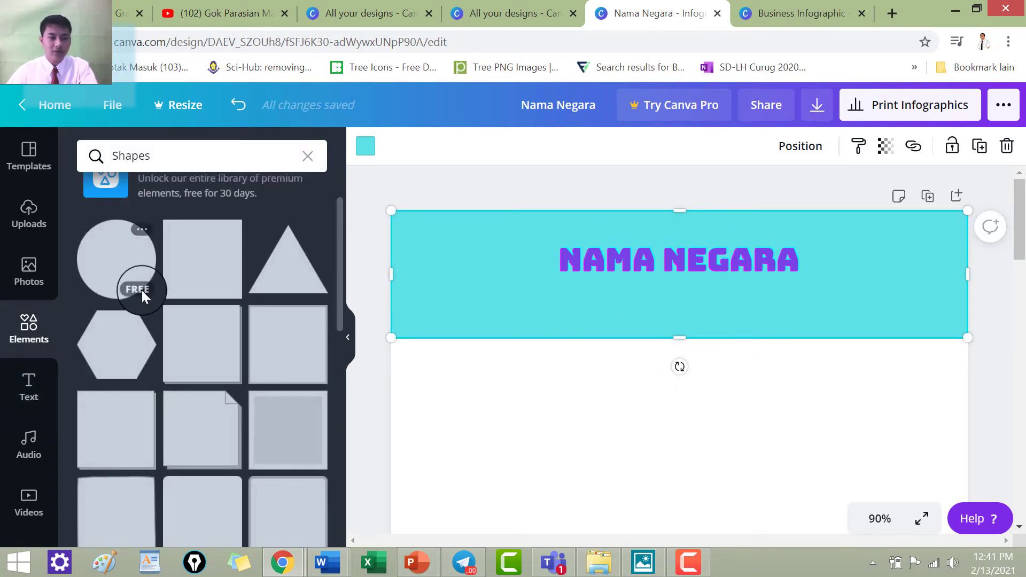
scroll(265, 206, down, 3)
scroll(229, 290, up, 5)
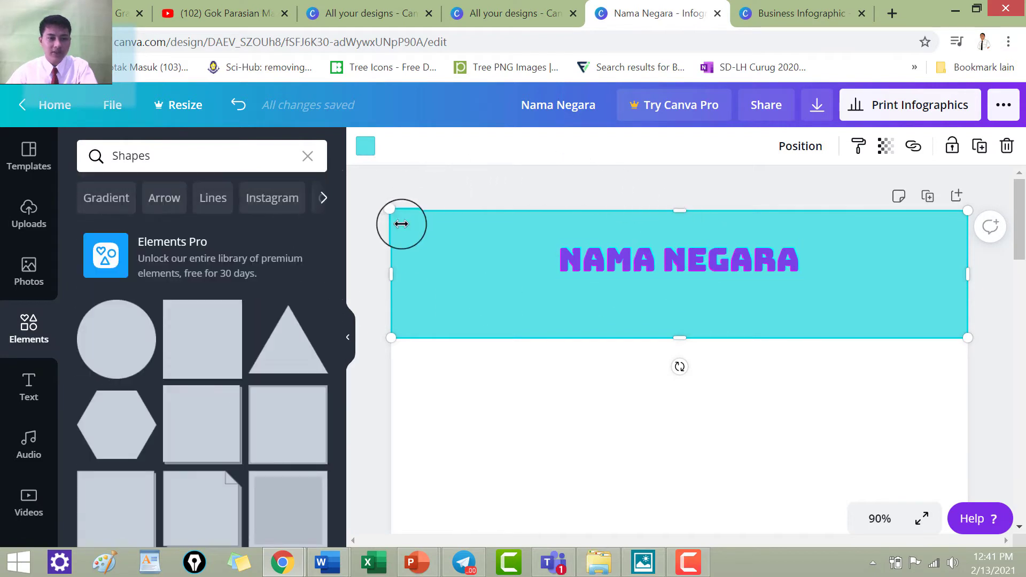
click(308, 156)
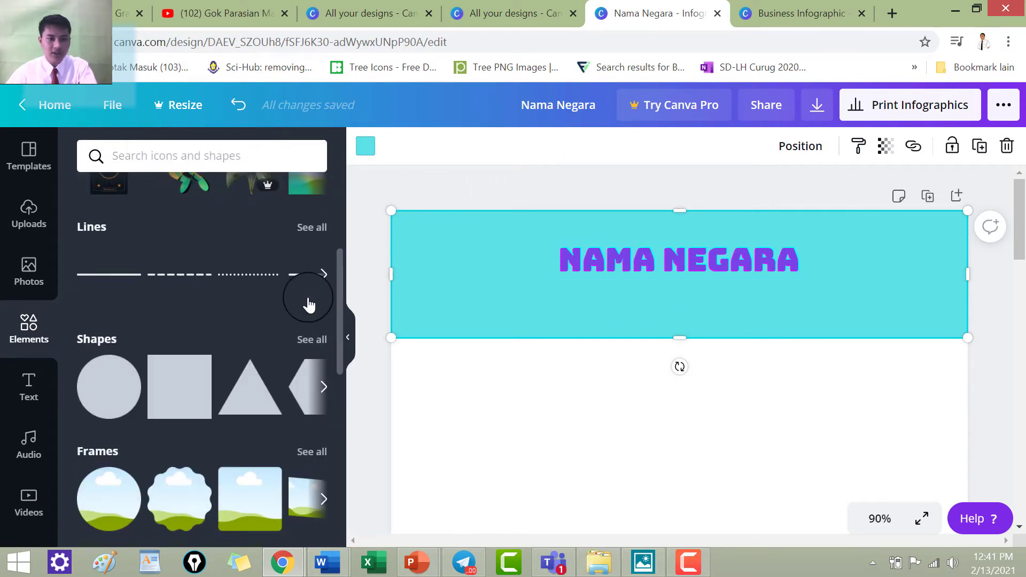
click(258, 280)
drag(443, 297, 505, 314)
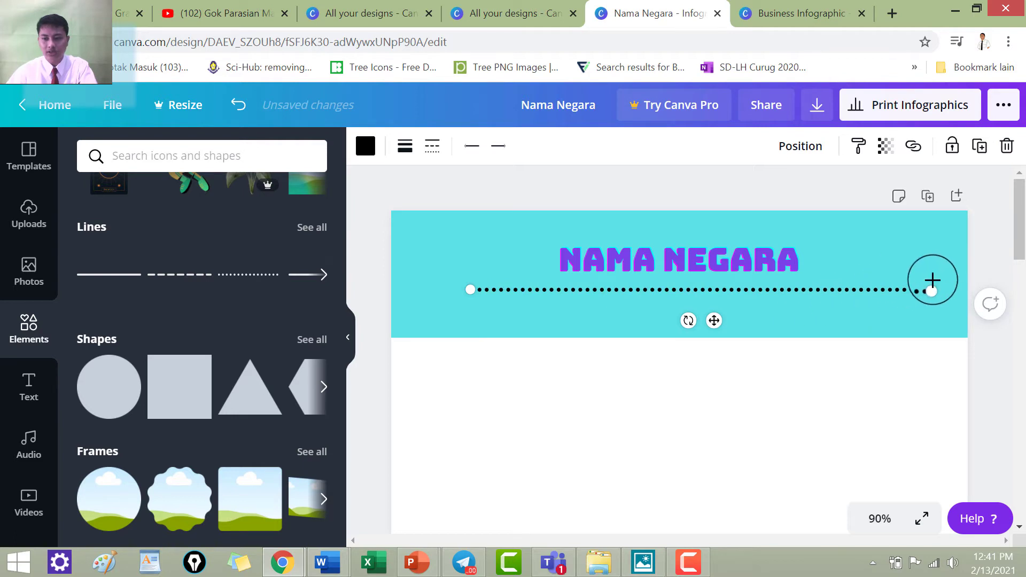
drag(933, 289, 742, 290)
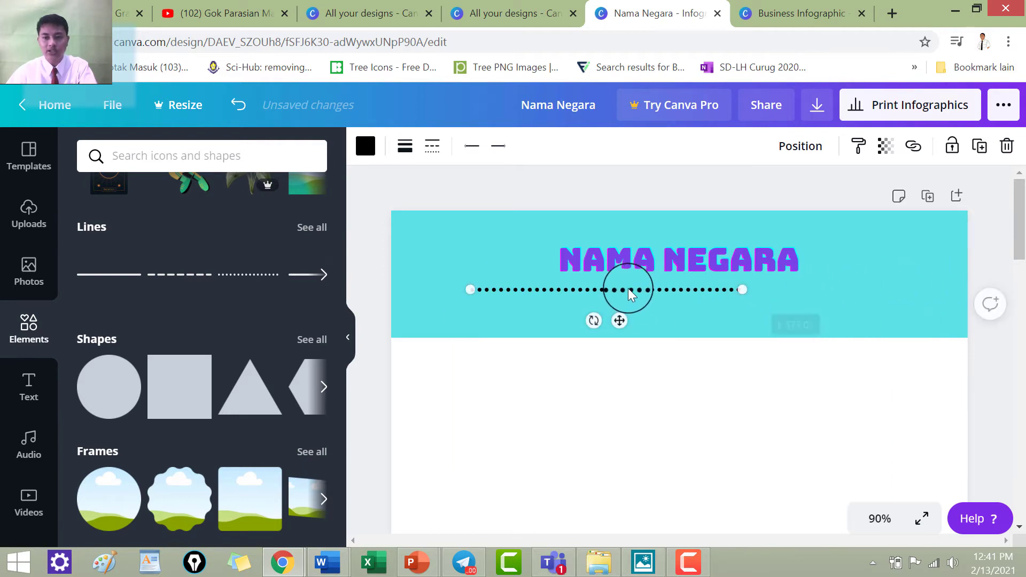
drag(672, 288, 692, 281)
- Add the peach brush stroke from the Gradients elements below the title and delete the dotted line
scroll(235, 379, down, 5)
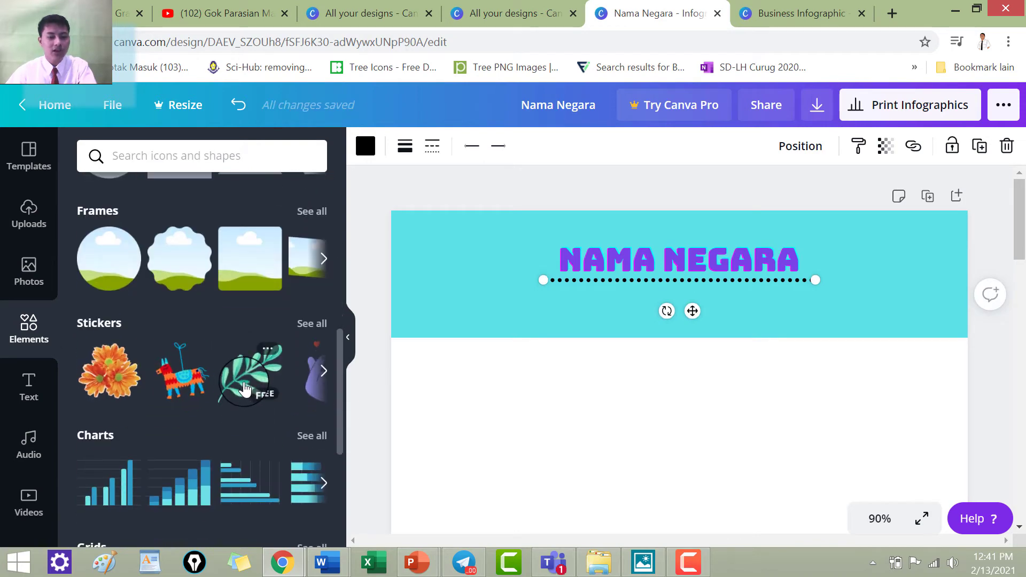
scroll(231, 394, down, 2)
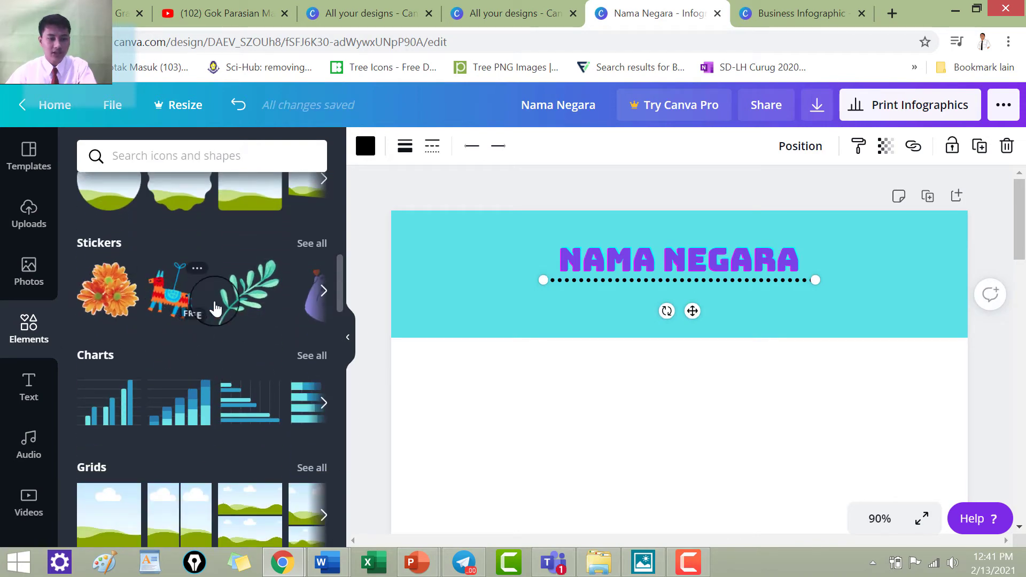
scroll(229, 309, down, 5)
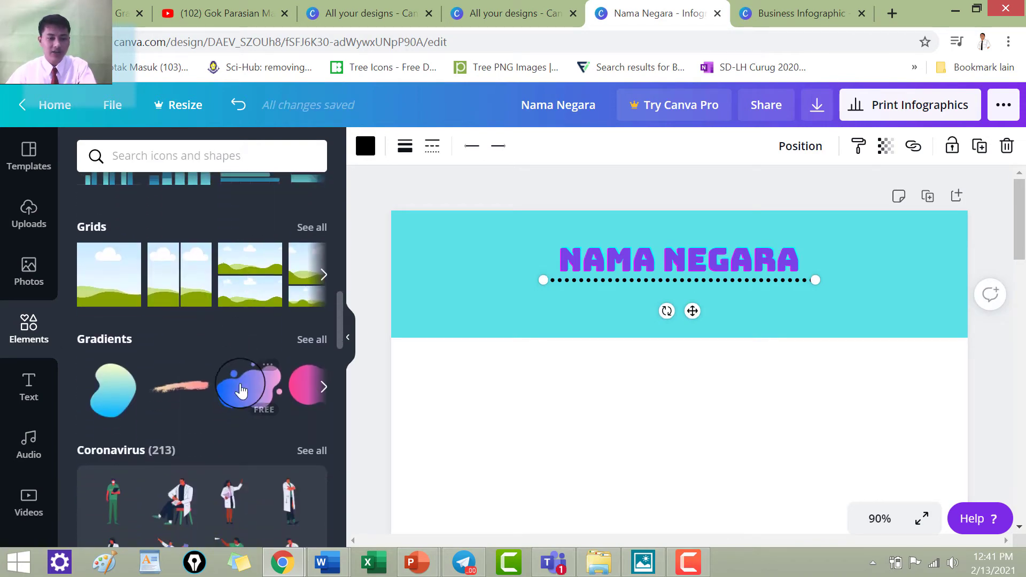
mouse_move(238, 417)
mouse_down()
mouse_move(193, 385)
mouse_move(481, 280)
mouse_move(431, 282)
mouse_move(563, 288)
mouse_move(531, 281)
mouse_move(721, 332)
mouse_move(768, 314)
mouse_move(687, 318)
mouse_move(681, 298)
mouse_move(653, 305)
mouse_up()
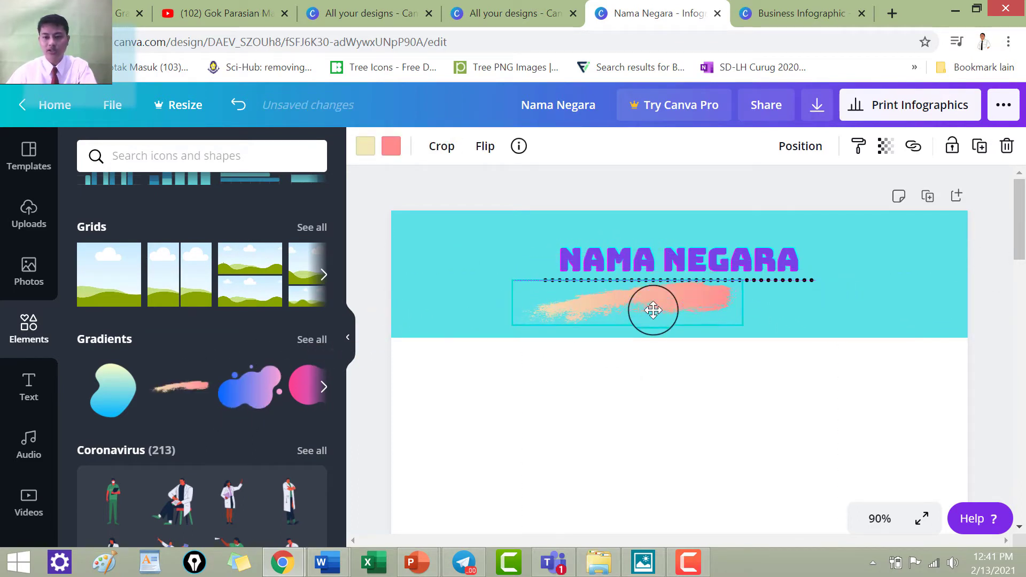
click(804, 279)
click(752, 289)
- Enlarge the peach brush stroke slightly to about the title's width and place it just beneath the title
drag(718, 290, 746, 280)
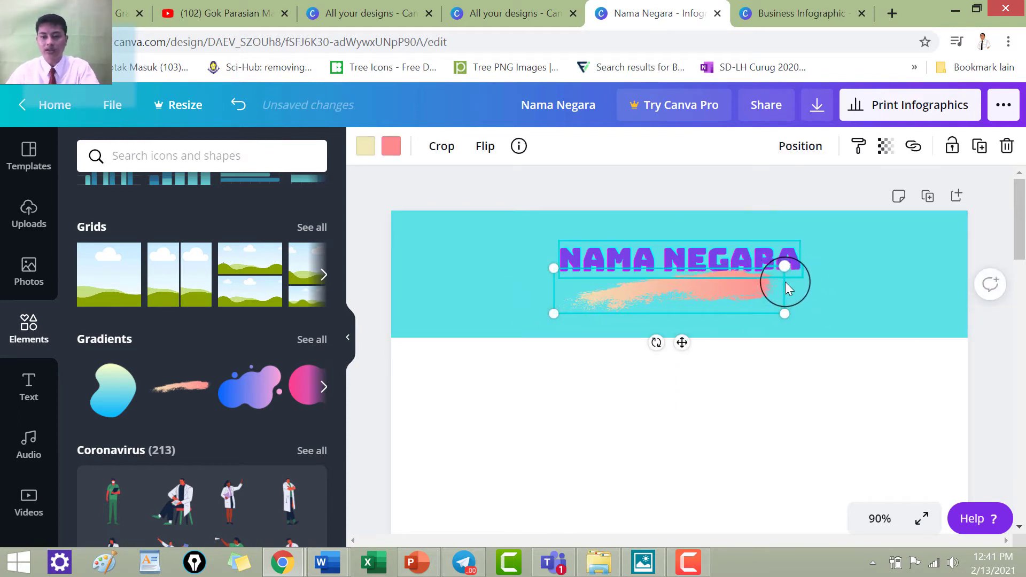
drag(790, 315, 802, 312)
drag(724, 295, 727, 302)
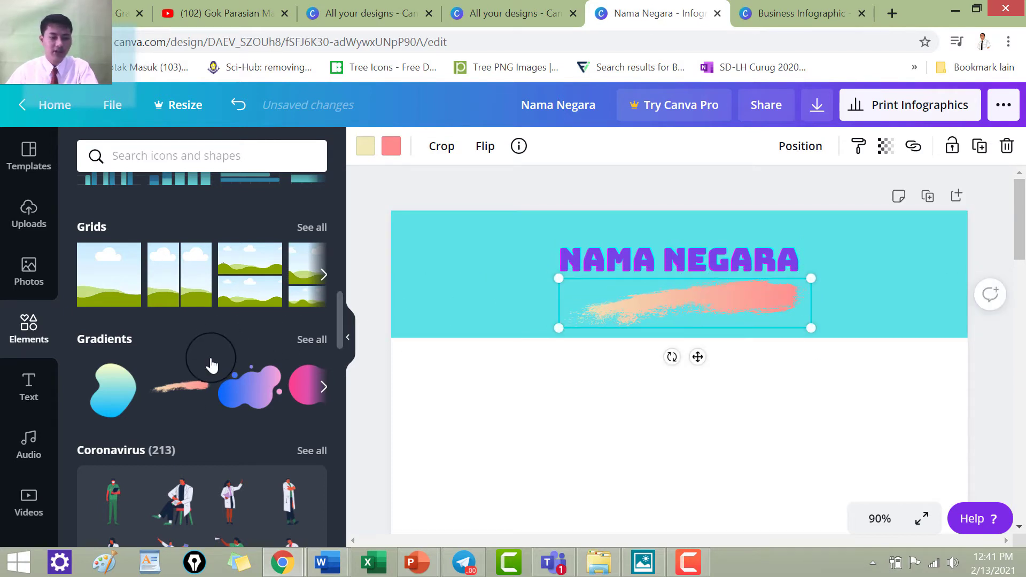
- Add the blue palm tree from Bold Foliage, shrink it and fit it into the banner's lower-left corner
scroll(211, 361, down, 3)
scroll(211, 365, down, 3)
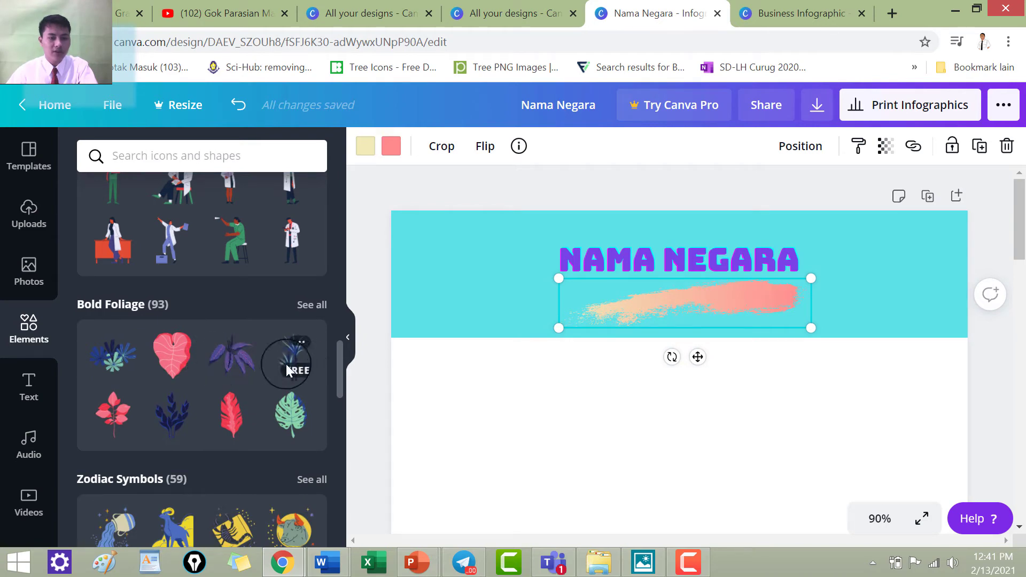
drag(289, 367, 497, 384)
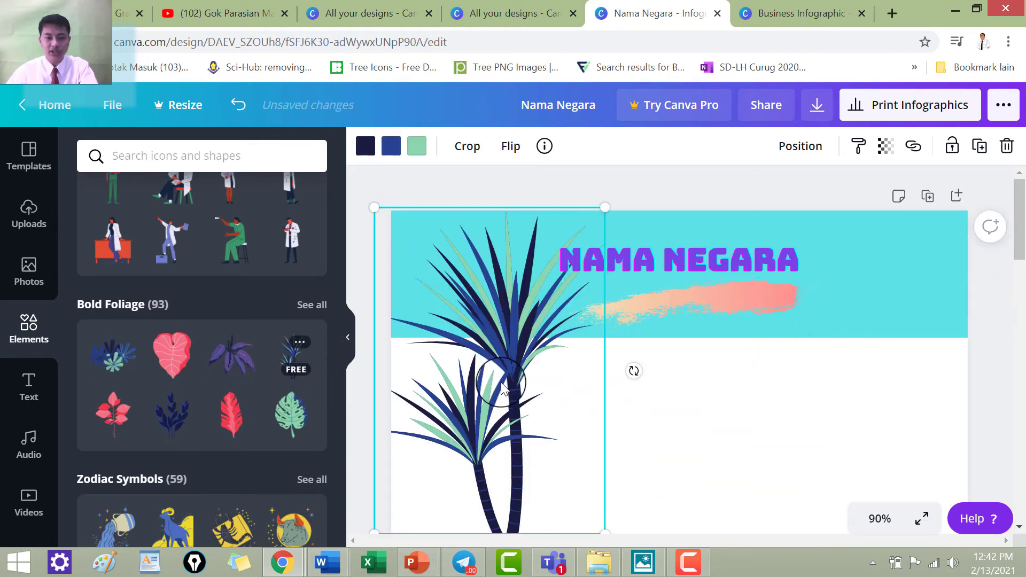
drag(607, 207, 470, 394)
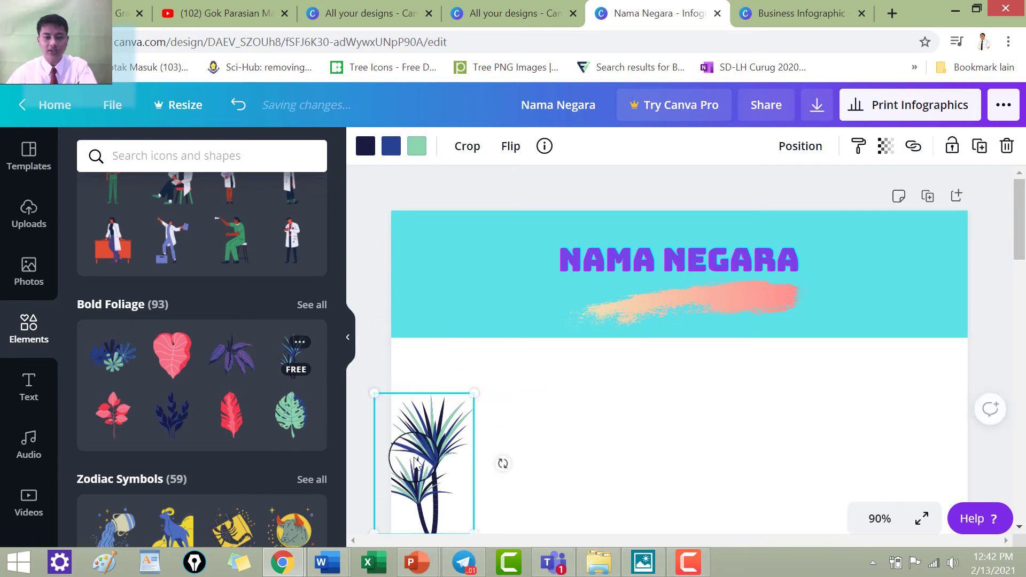
drag(411, 471, 452, 300)
drag(509, 222, 481, 271)
mouse_move(438, 345)
mouse_down()
mouse_move(431, 297)
mouse_move(422, 324)
mouse_up()
- Add the orange maple leaf from Camping Rustic Drawing, shrink it and fit it into the banner's lower-right corner
scroll(195, 431, down, 5)
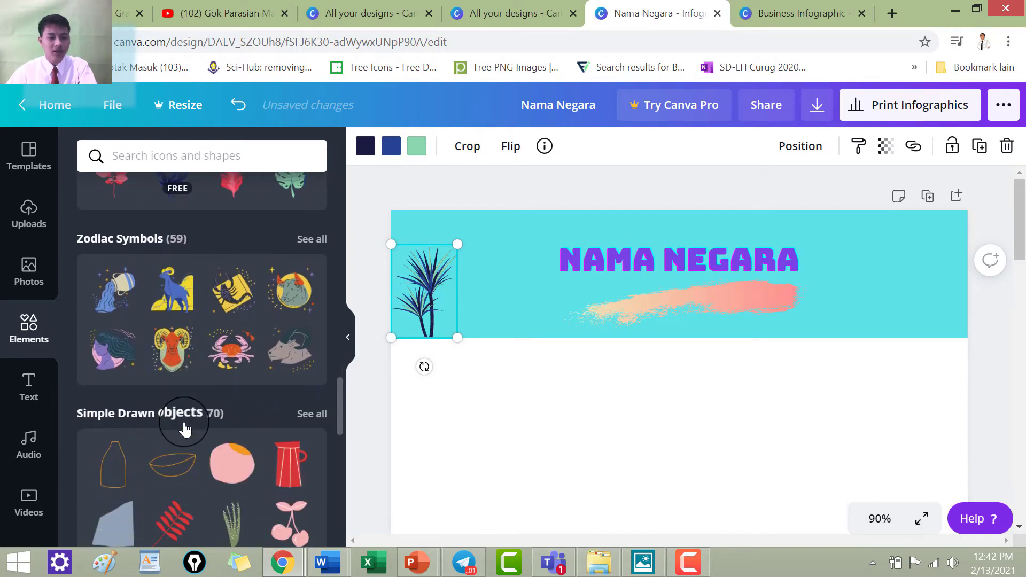
scroll(184, 426, down, 5)
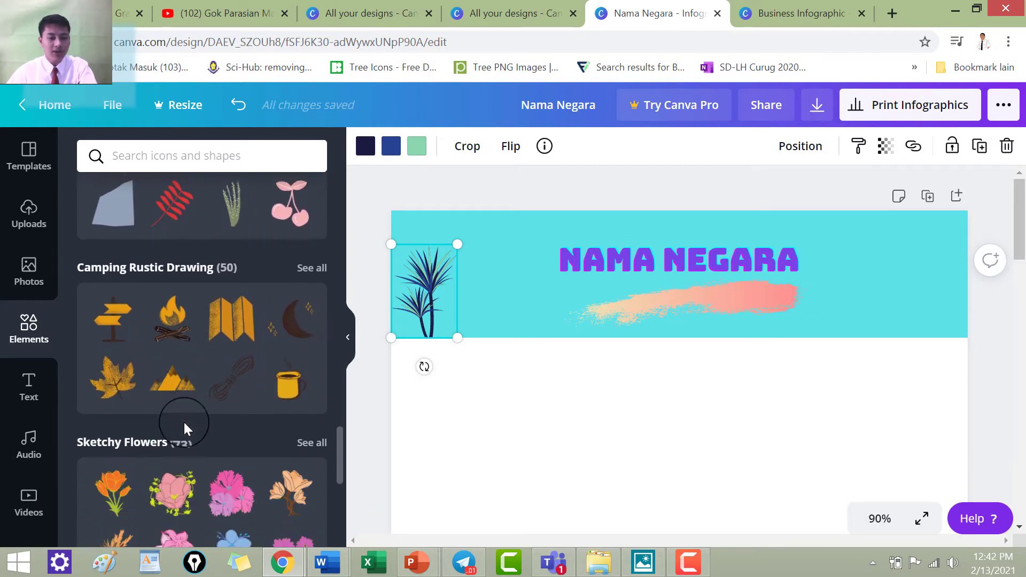
drag(98, 384, 788, 206)
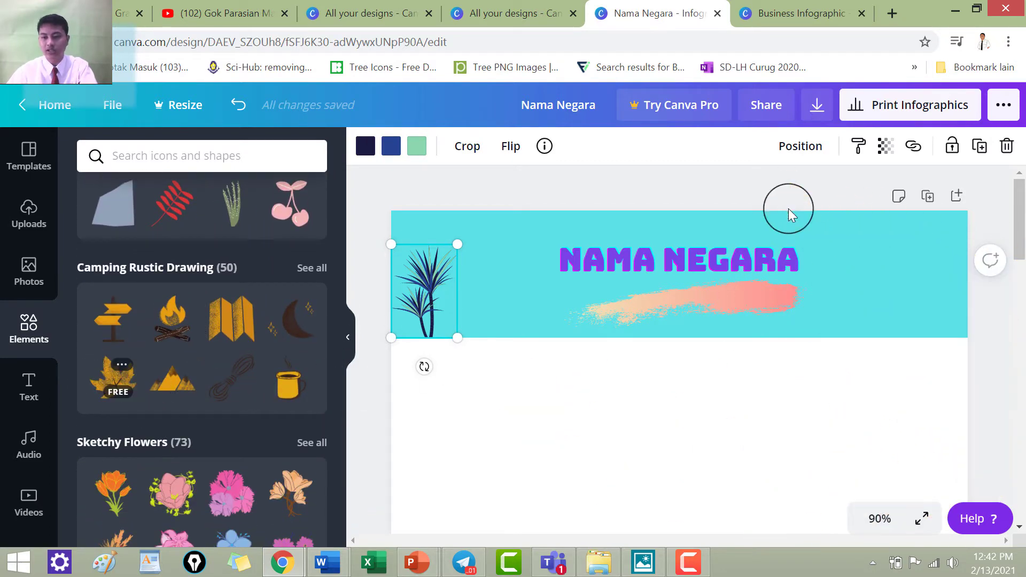
drag(94, 387, 853, 268)
drag(918, 236, 764, 387)
drag(860, 355, 941, 313)
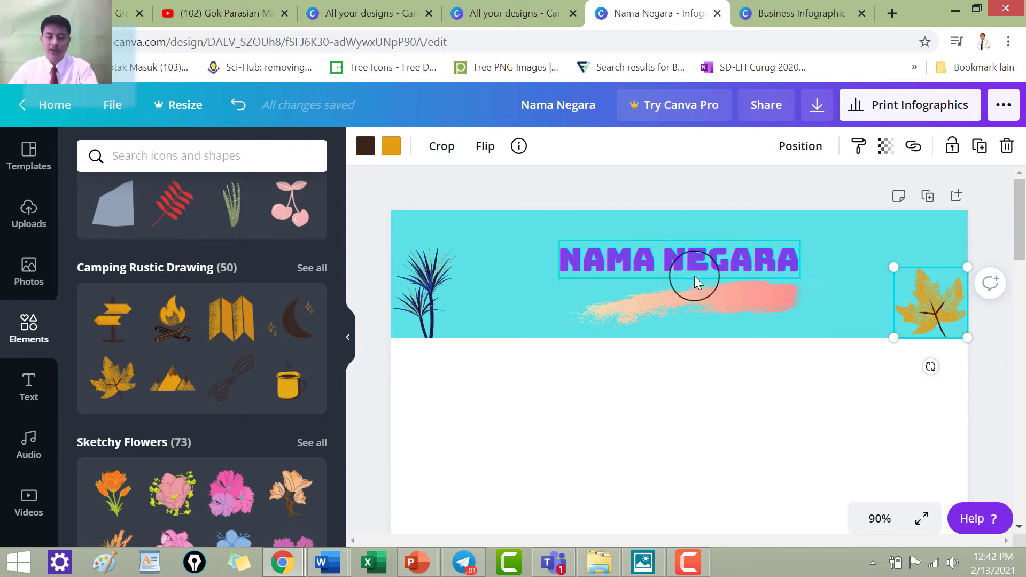
- Check the hand-drawn storyboard in Photos for the layout below the header, and return to the Canva design
scroll(695, 309, down, 2)
scroll(695, 309, up, 2)
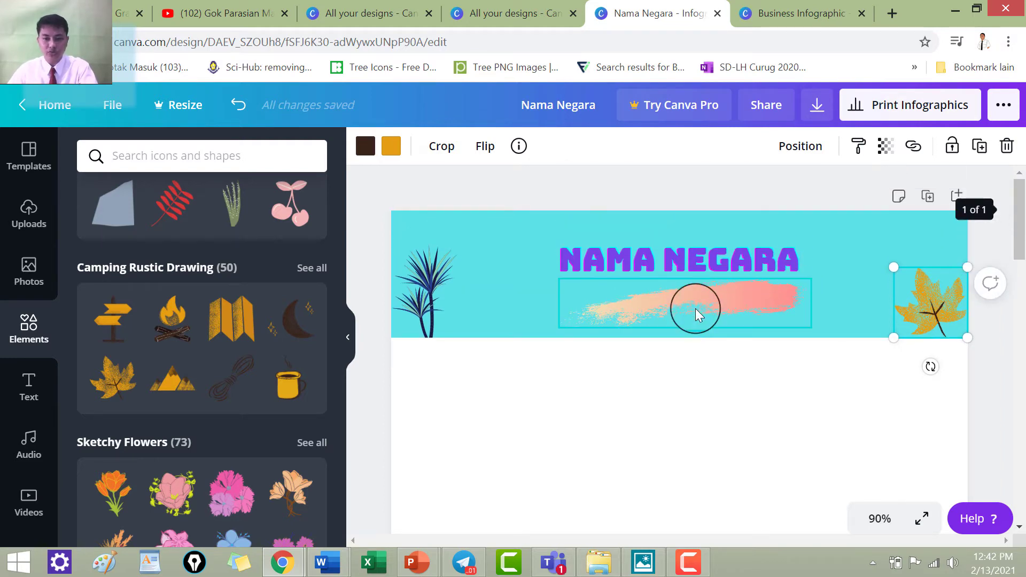
key(alt+Tab)
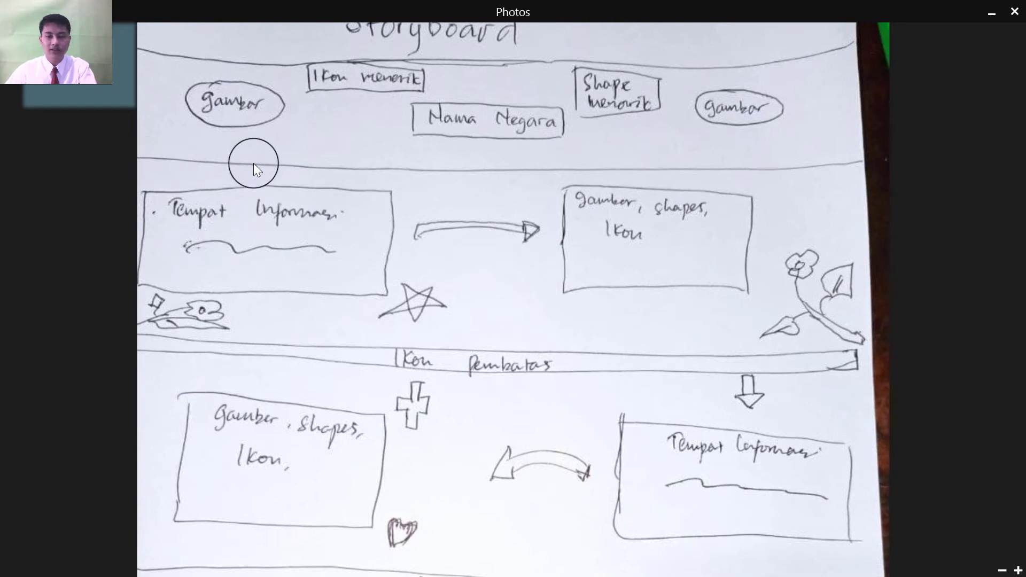
key(alt+Tab)
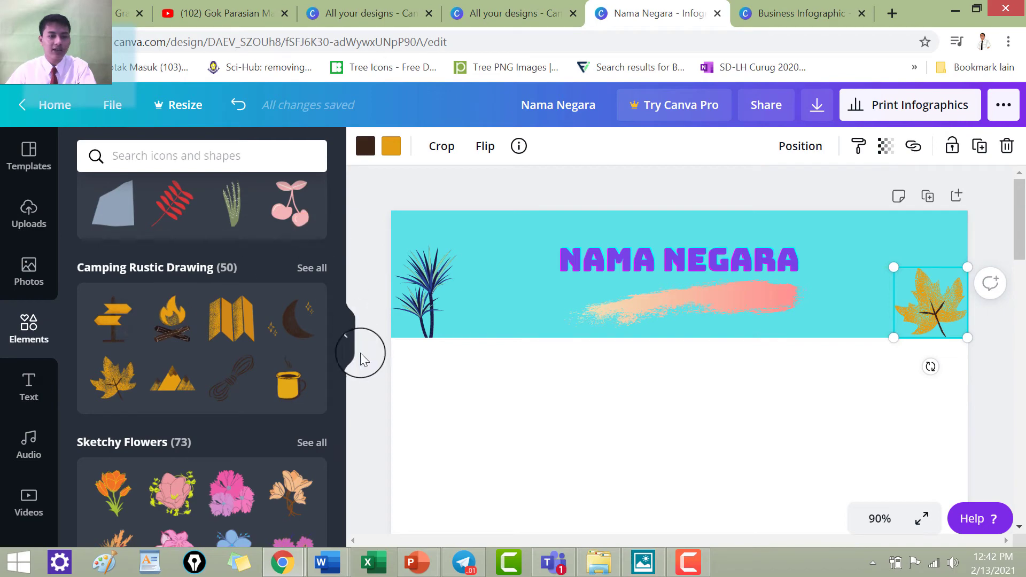
- Add the rough red brushed line from the full Lines collection below the banner and stretch it across the page width, about 810 by 42
drag(339, 442, 348, 216)
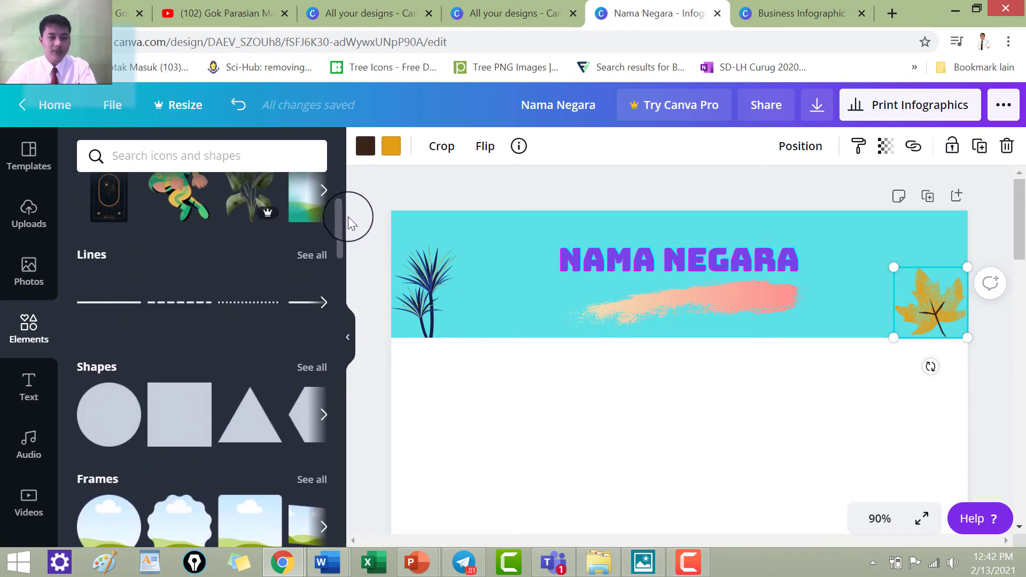
click(317, 260)
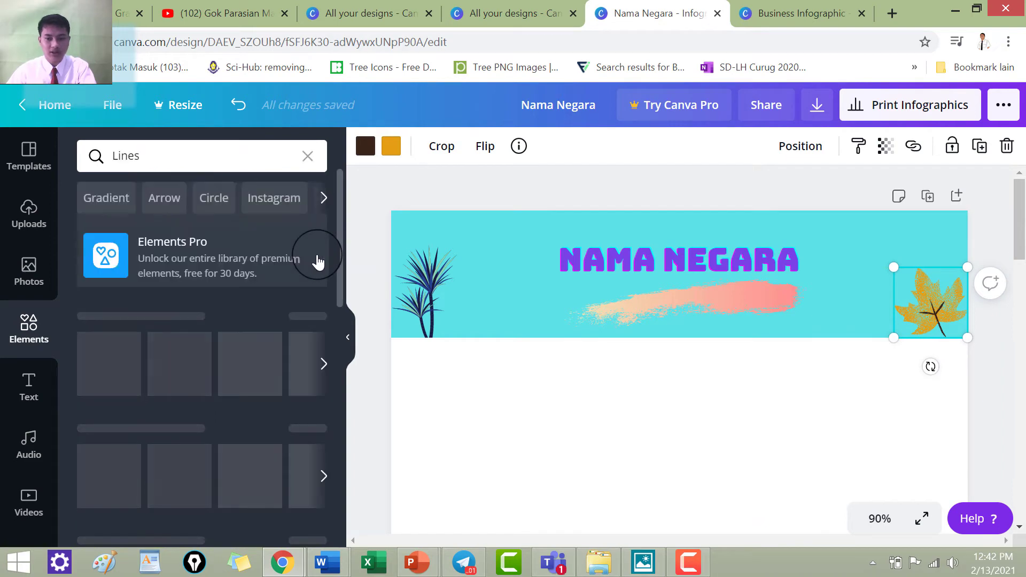
scroll(288, 393, down, 2)
scroll(287, 392, down, 1)
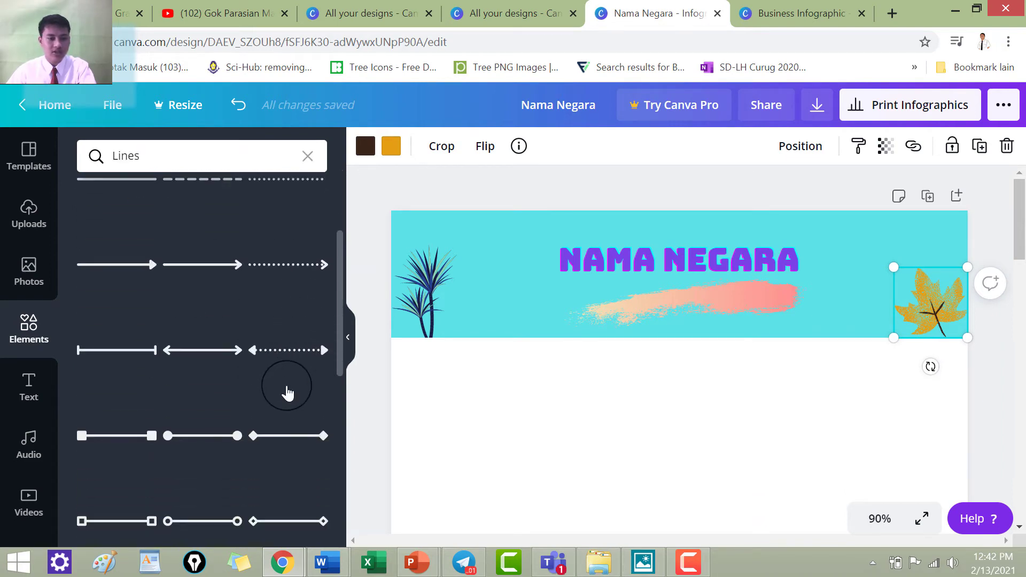
scroll(210, 430, down, 2)
scroll(232, 412, down, 3)
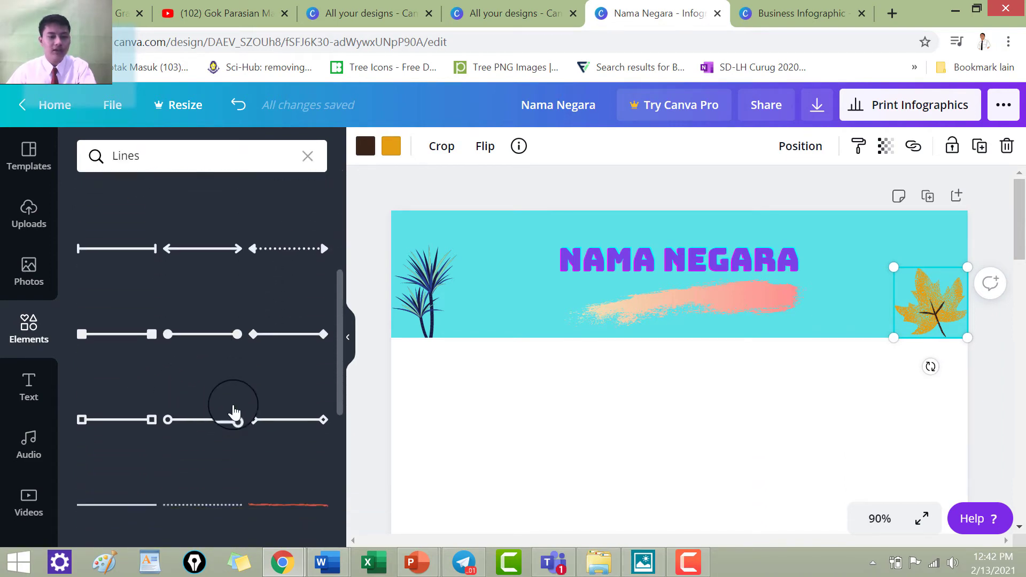
drag(273, 369, 384, 369)
drag(793, 377, 969, 350)
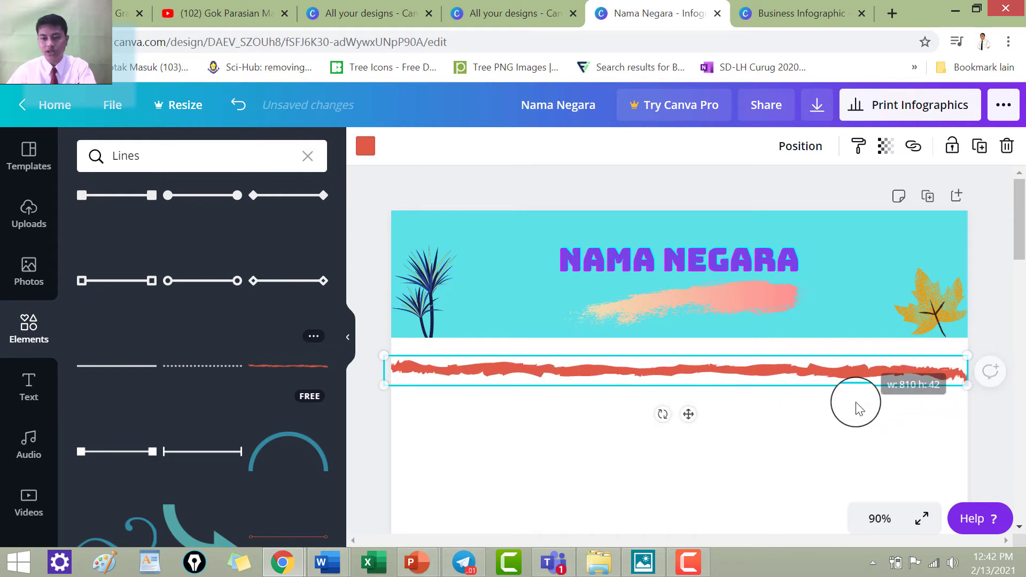
- Move the red brushed line up against the turquoise banner's lower edge and deselect it
mouse_move(799, 382)
mouse_down()
mouse_move(806, 359)
mouse_move(799, 377)
mouse_up()
scroll(754, 435, down, 3)
click(634, 426)
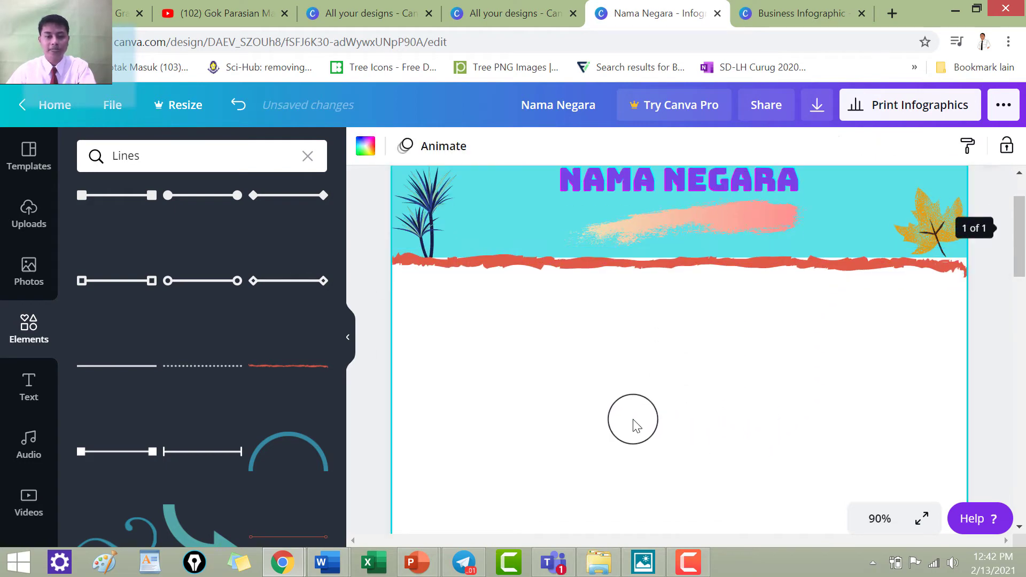
- Check the hand-drawn storyboard for the first section, return to the Canva design and browse the full Shapes collection
key(alt+Tab)
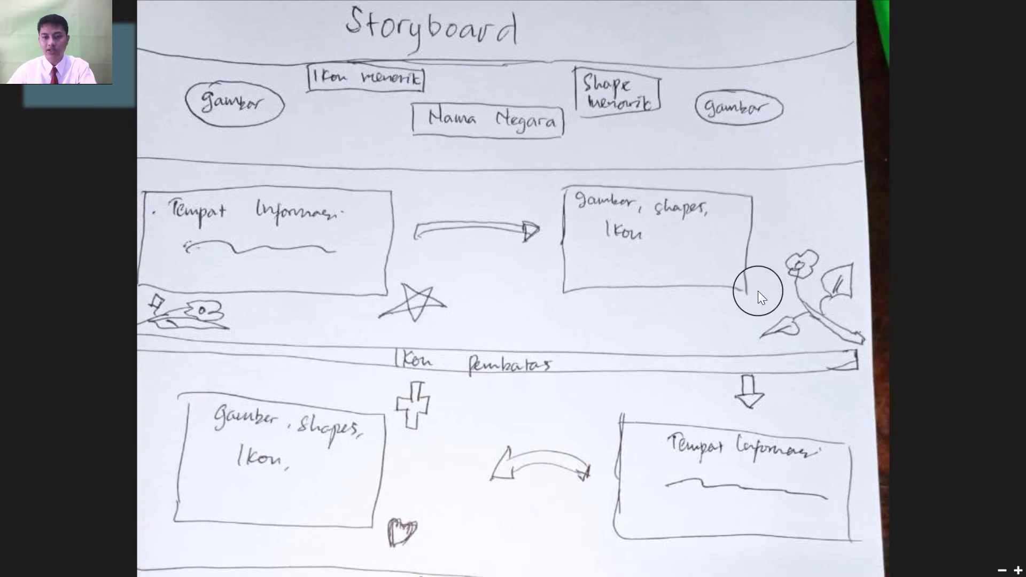
key(alt+Tab)
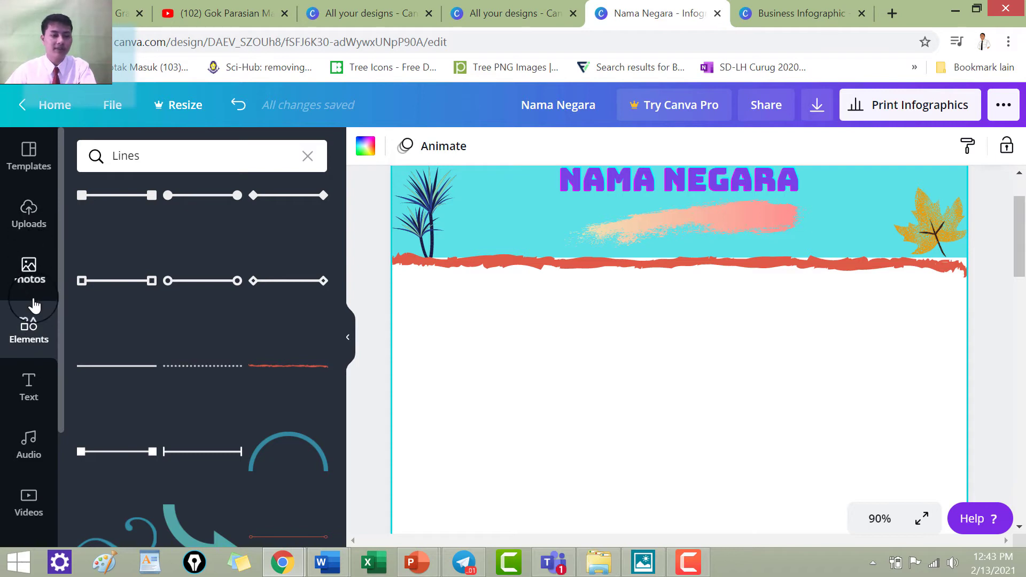
scroll(248, 223, up, 3)
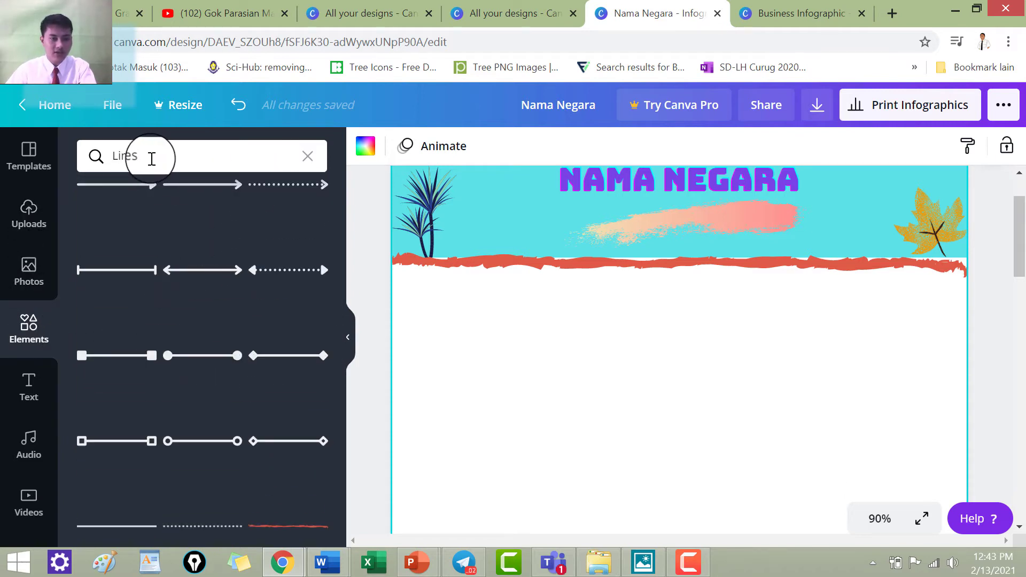
click(152, 158)
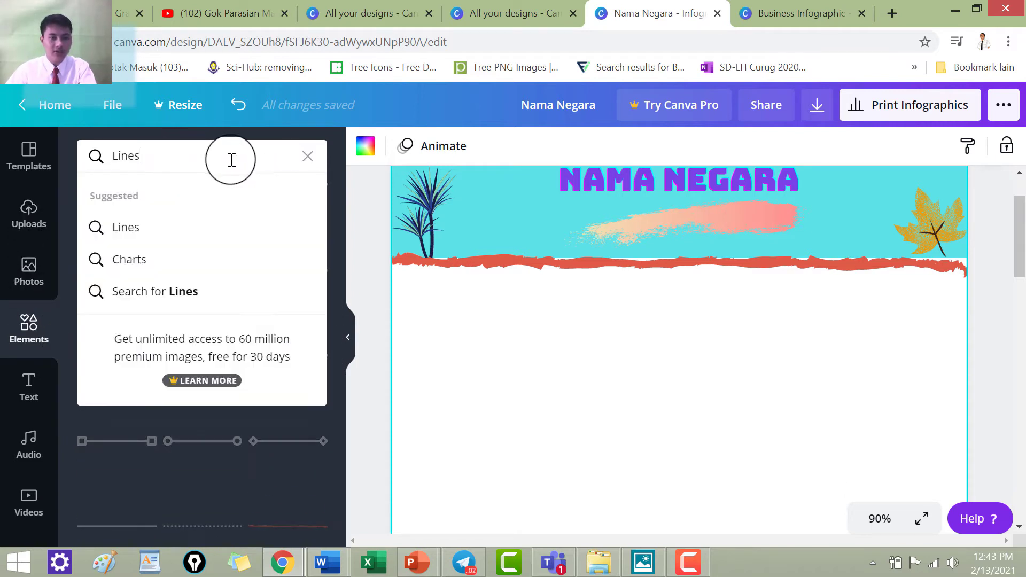
click(308, 159)
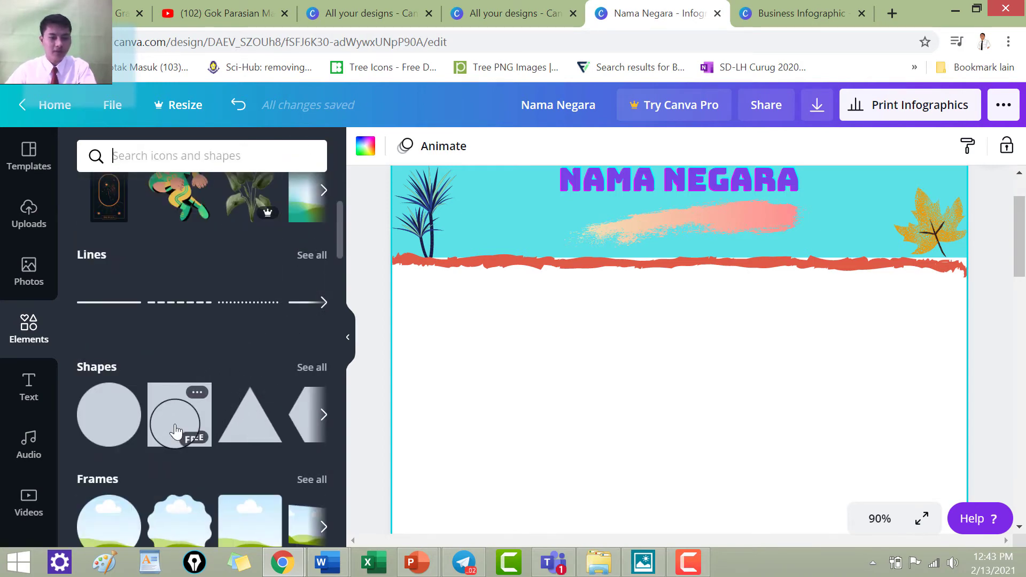
click(310, 369)
scroll(261, 374, down, 3)
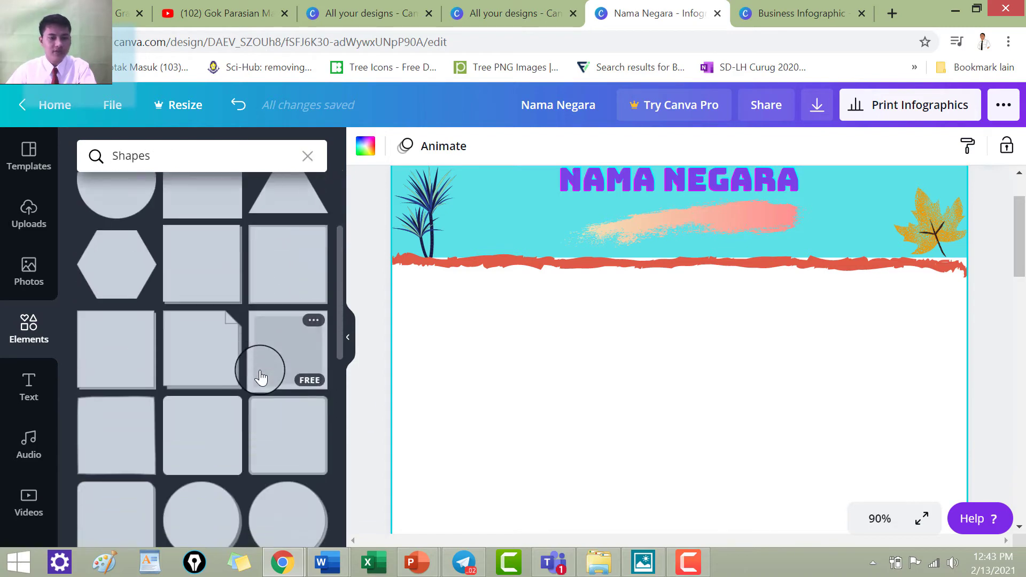
scroll(216, 387, down, 2)
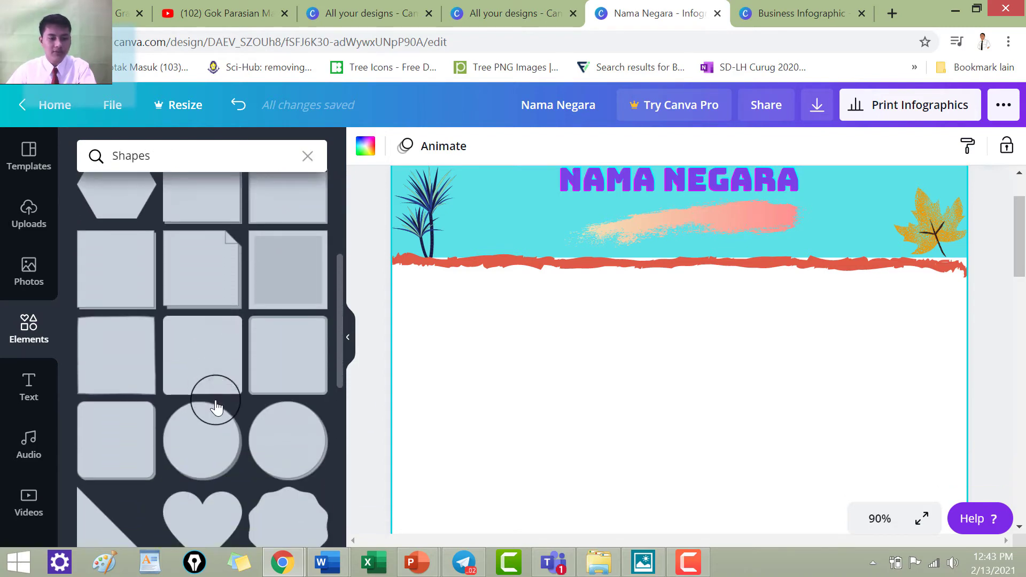
- Add the shadowed square from Shapes, stretch it across the page width and fit it as a low panel directly below the red line
scroll(207, 386, up, 2)
drag(207, 263, 559, 355)
drag(795, 429, 968, 385)
scroll(693, 428, down, 3)
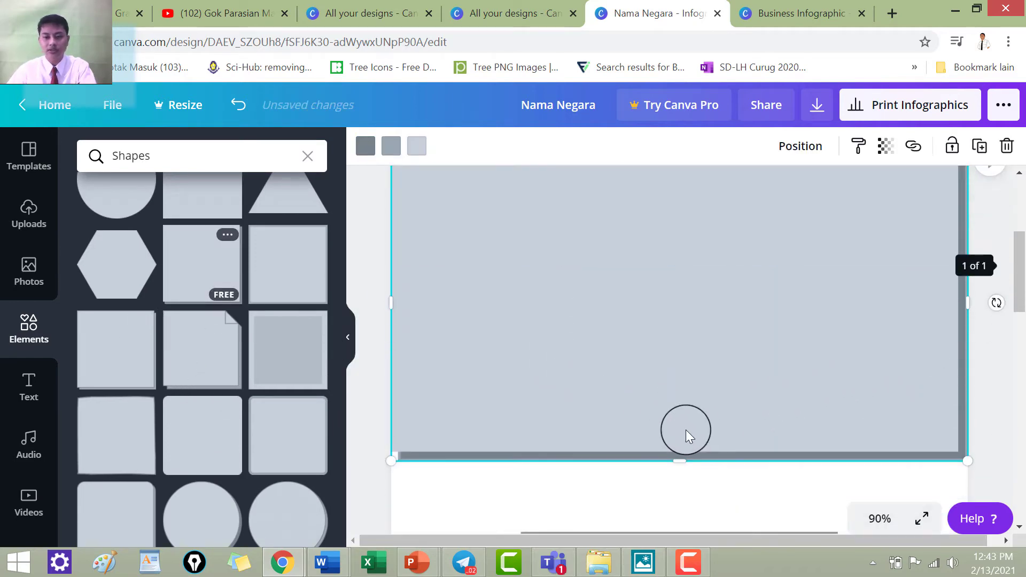
drag(685, 465, 688, 311)
scroll(688, 312, up, 3)
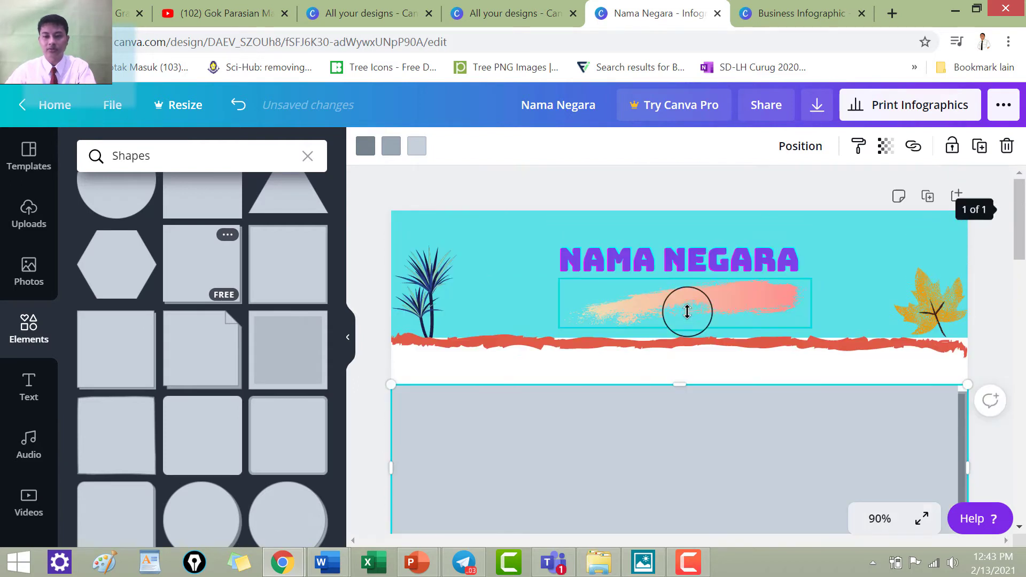
drag(666, 416, 674, 394)
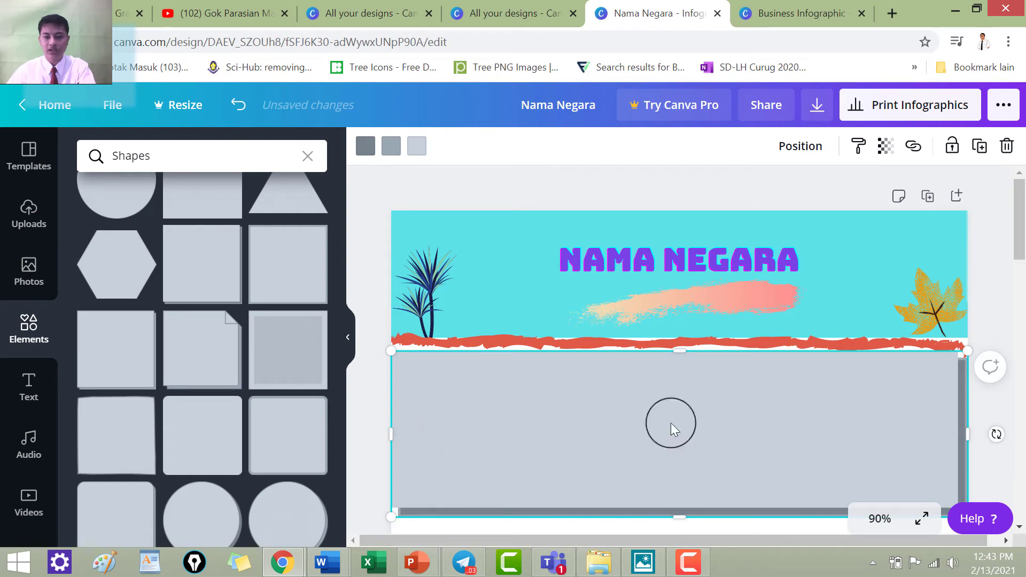
drag(682, 516, 680, 475)
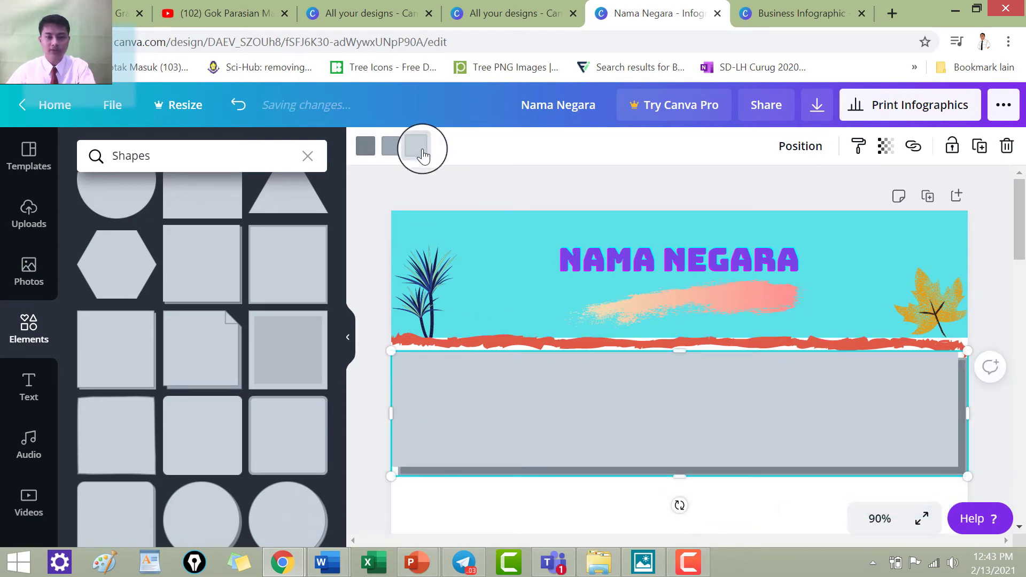
- Recolour the panel's main fill with the light purple default colour and make the panel slightly taller
click(417, 146)
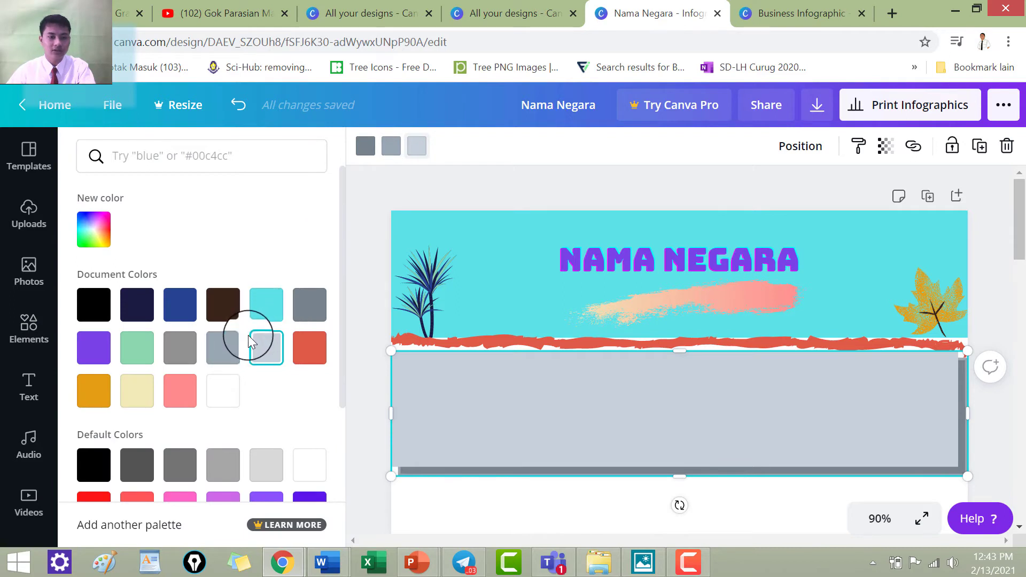
scroll(238, 355, down, 3)
click(227, 380)
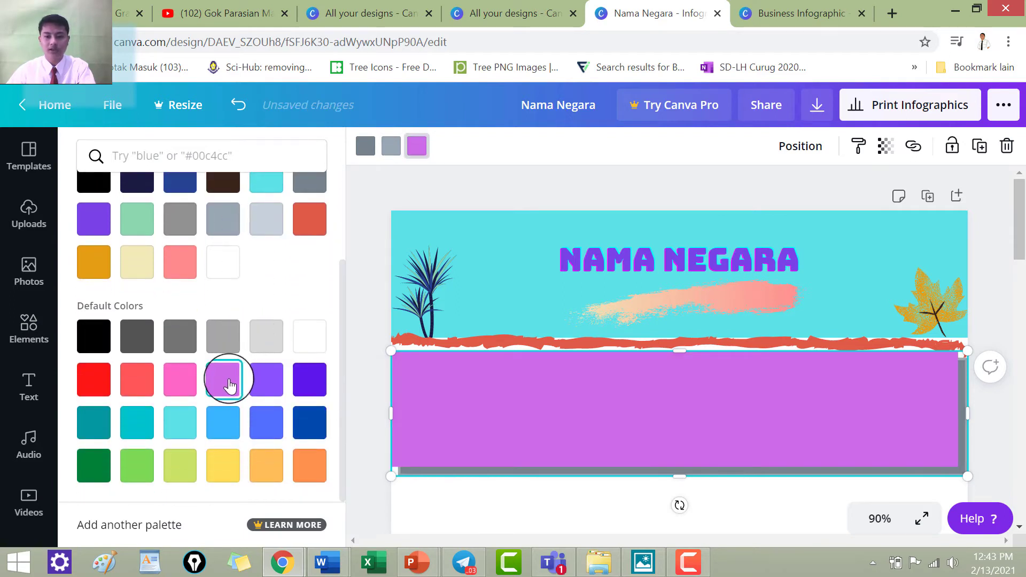
drag(681, 490, 704, 491)
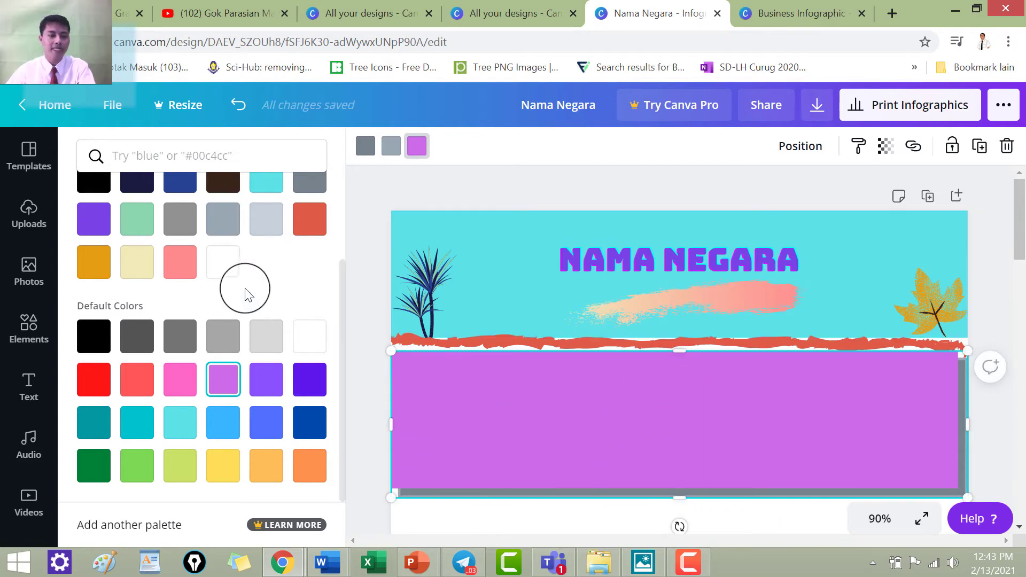
- Place a subheading text on the purple panel and enlarge it to size 32,4
click(29, 396)
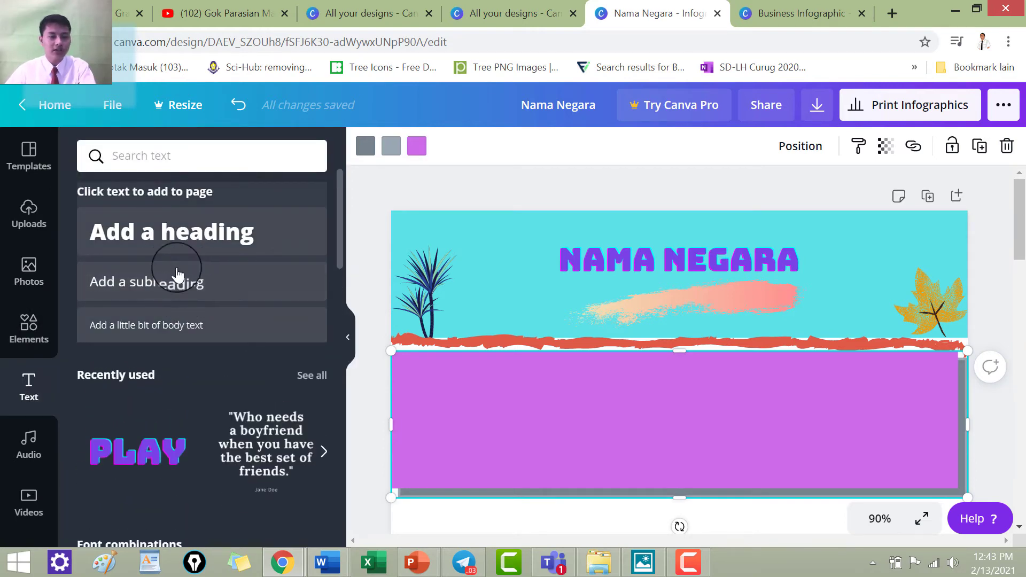
drag(143, 289, 523, 408)
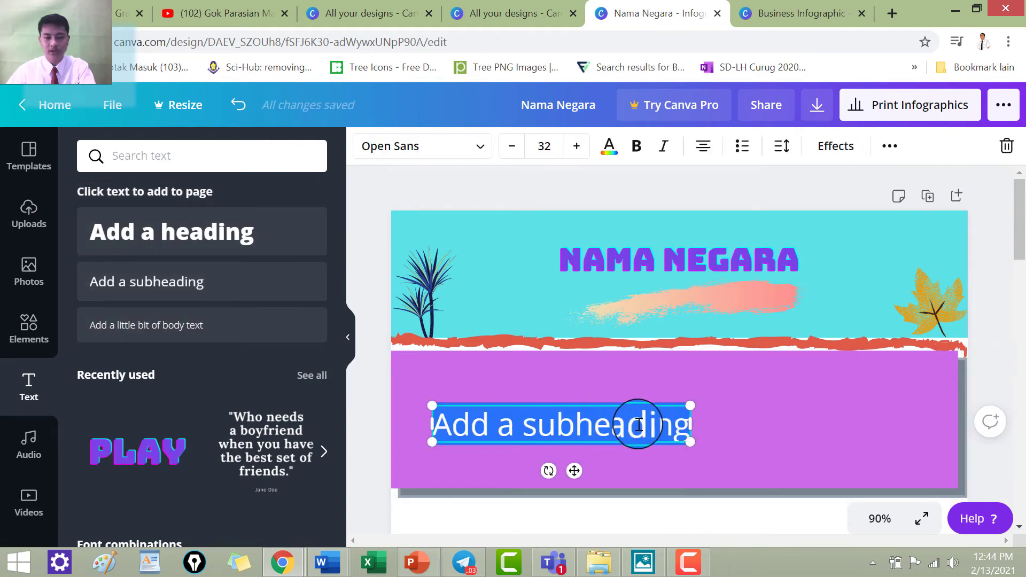
mouse_move(687, 455)
mouse_down()
mouse_move(664, 477)
mouse_move(674, 452)
mouse_move(698, 454)
mouse_up()
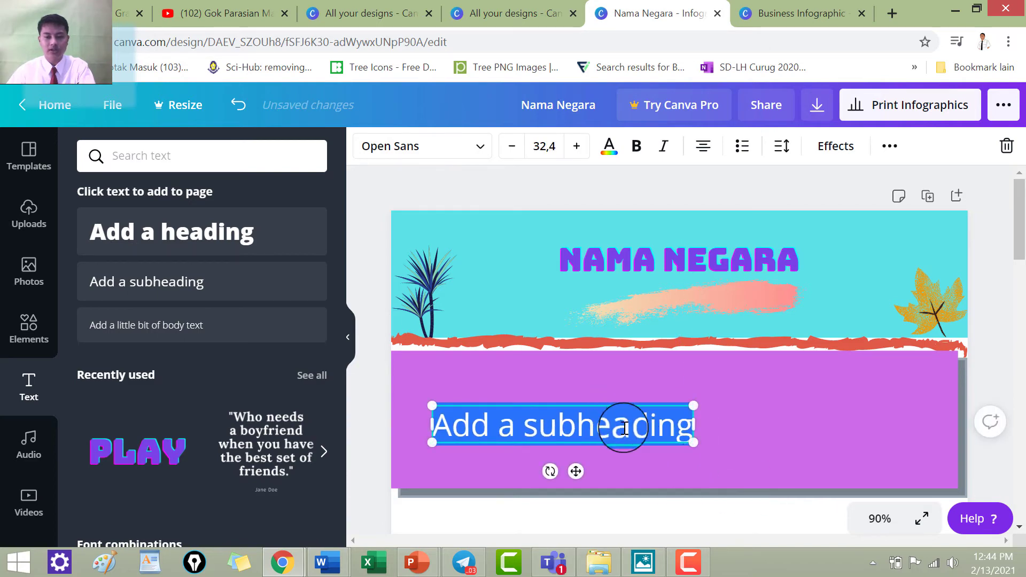
- Replace the subheading's placeholder text with "Informasi" and move it to the left side of the purple panel
double_click(608, 425)
click(606, 428)
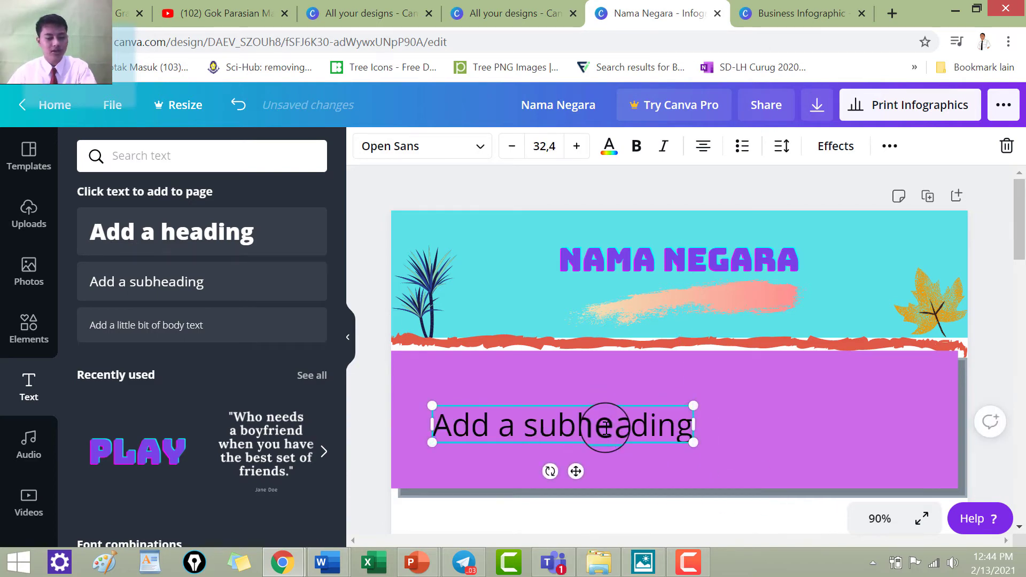
triple_click(605, 428)
text(Inf)
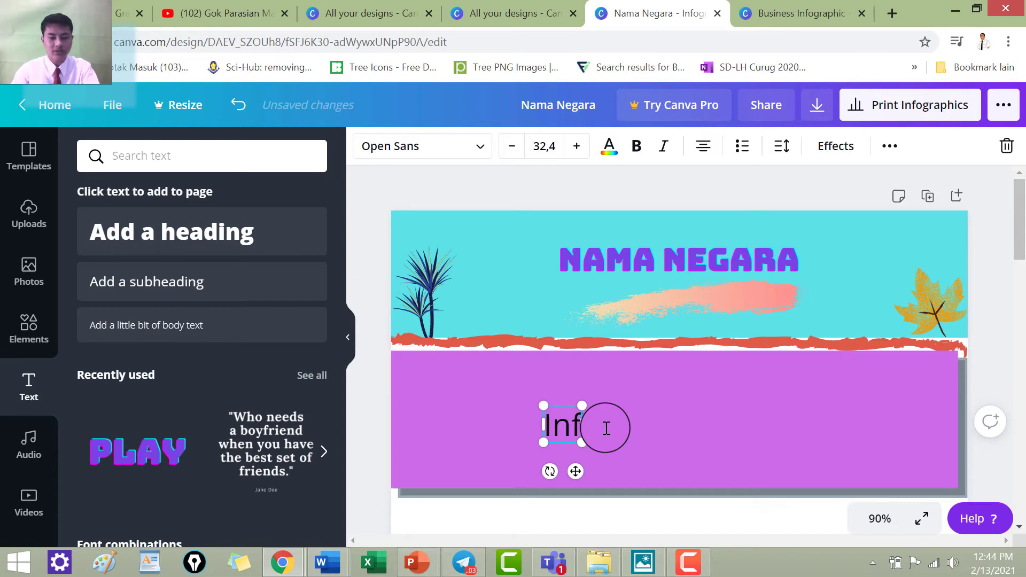
text(ormas)
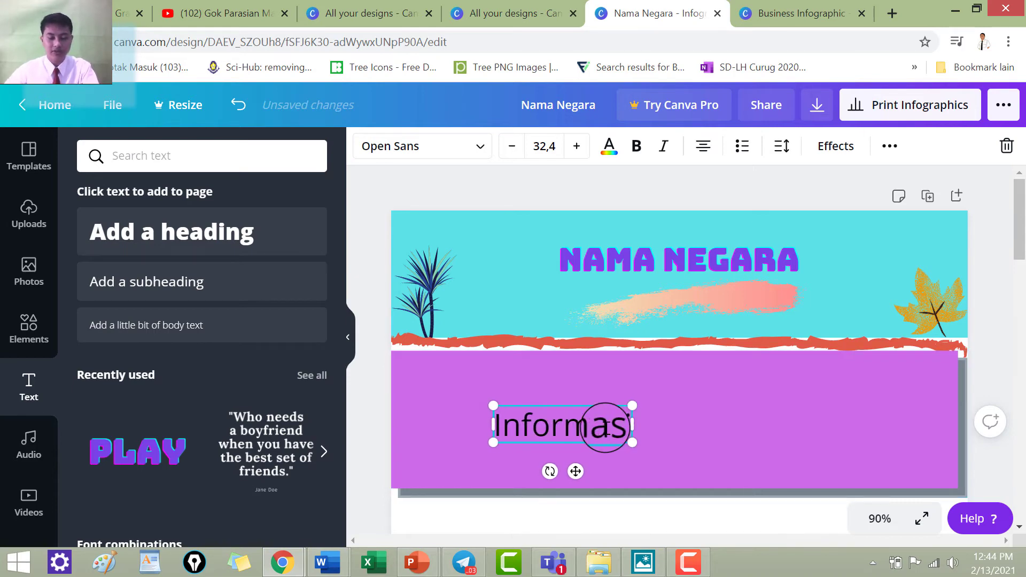
text(i)
drag(598, 442, 511, 431)
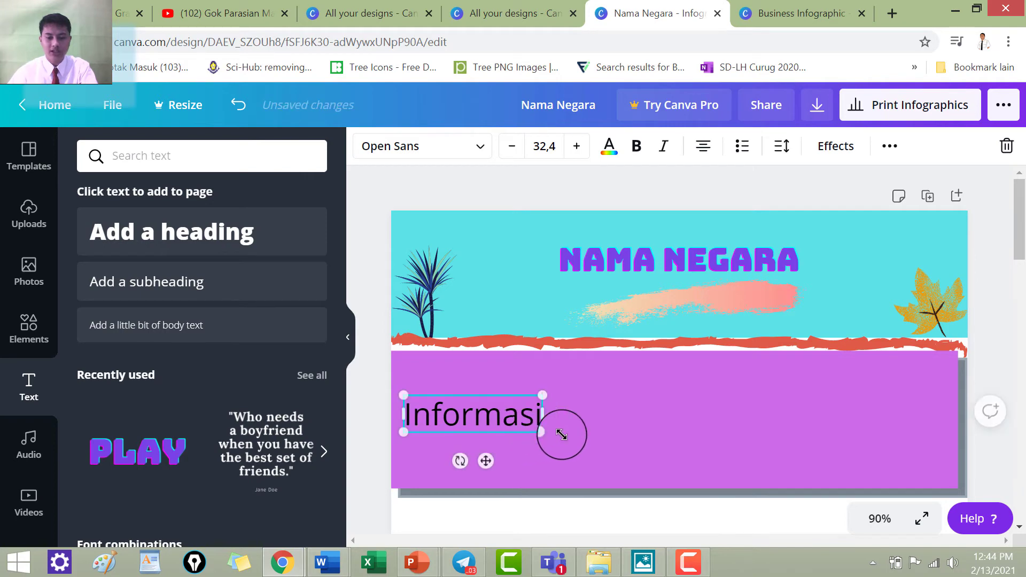
click(570, 420)
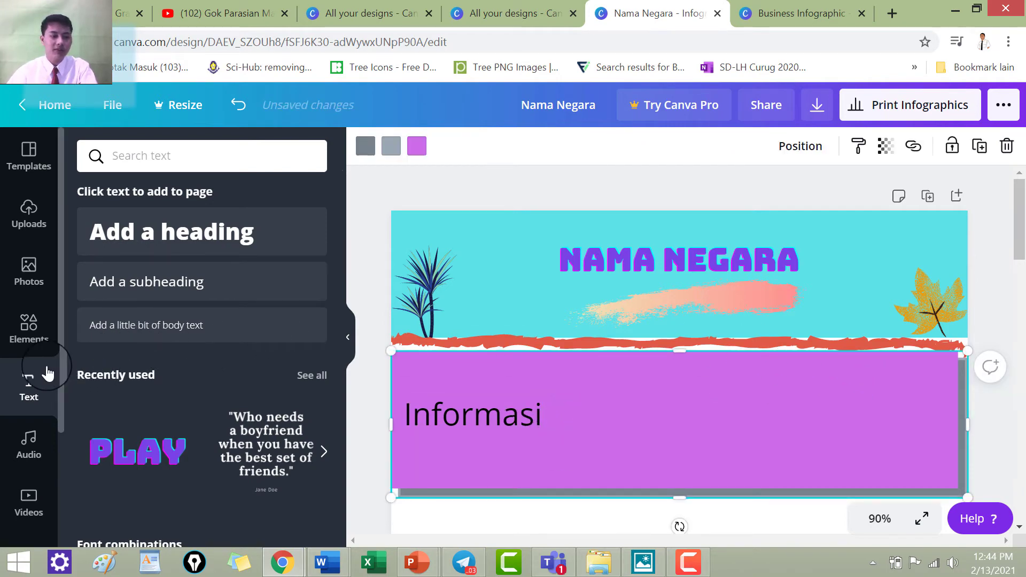
- Add the scalloped circle frame from Frames, shrink it and place it in the right half of the purple panel
click(31, 345)
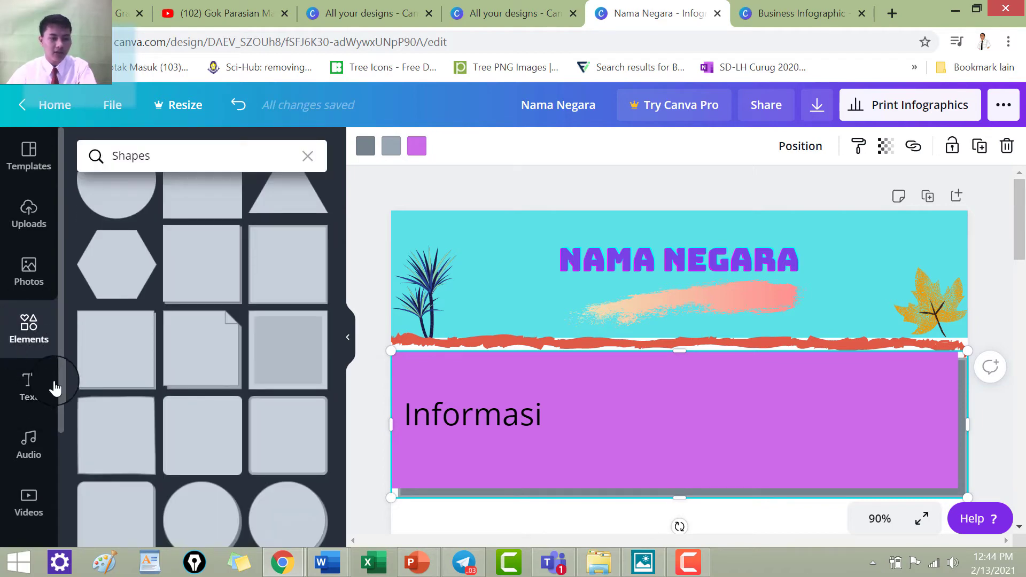
scroll(30, 495, down, 3)
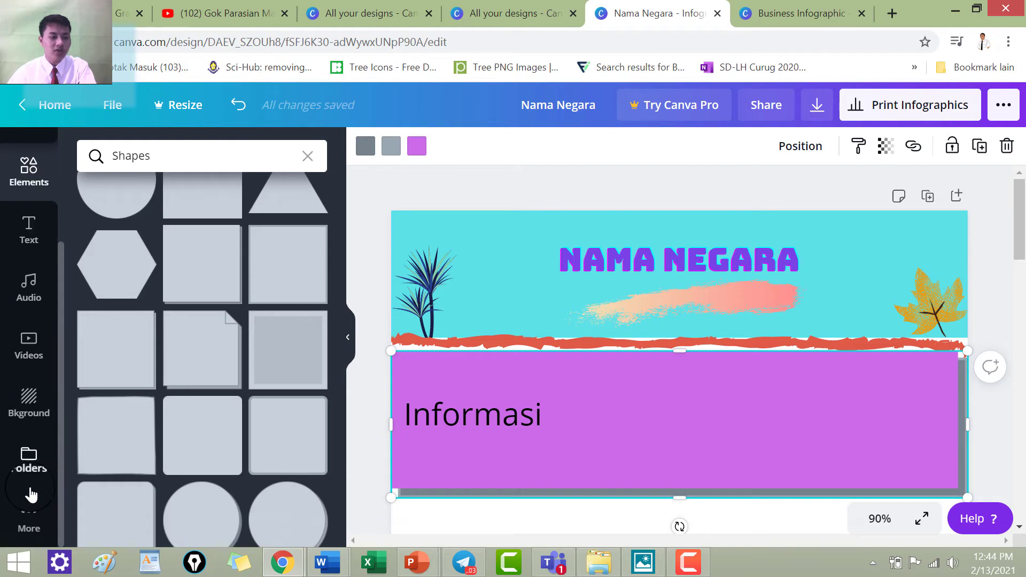
scroll(204, 385, up, 4)
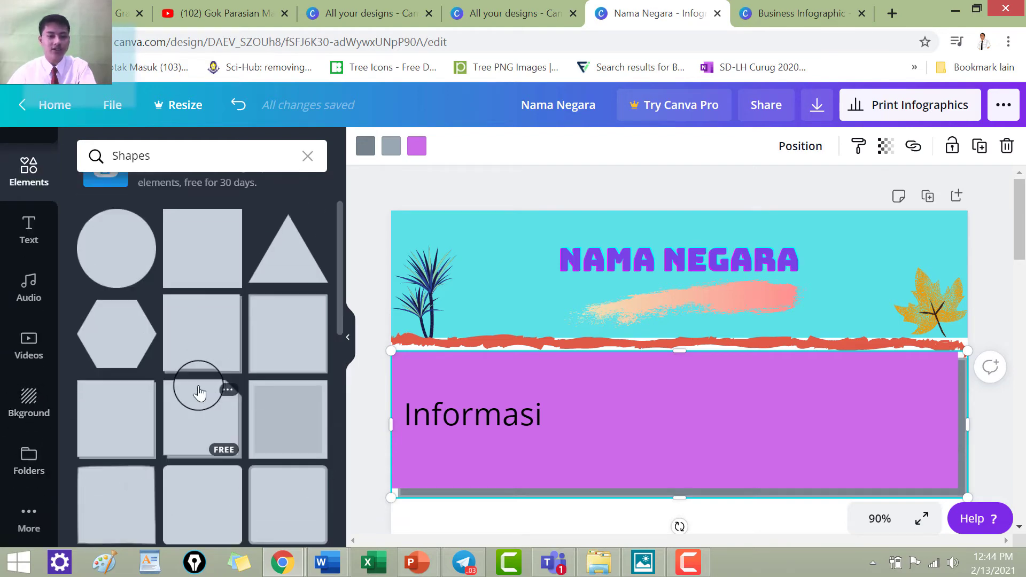
click(307, 156)
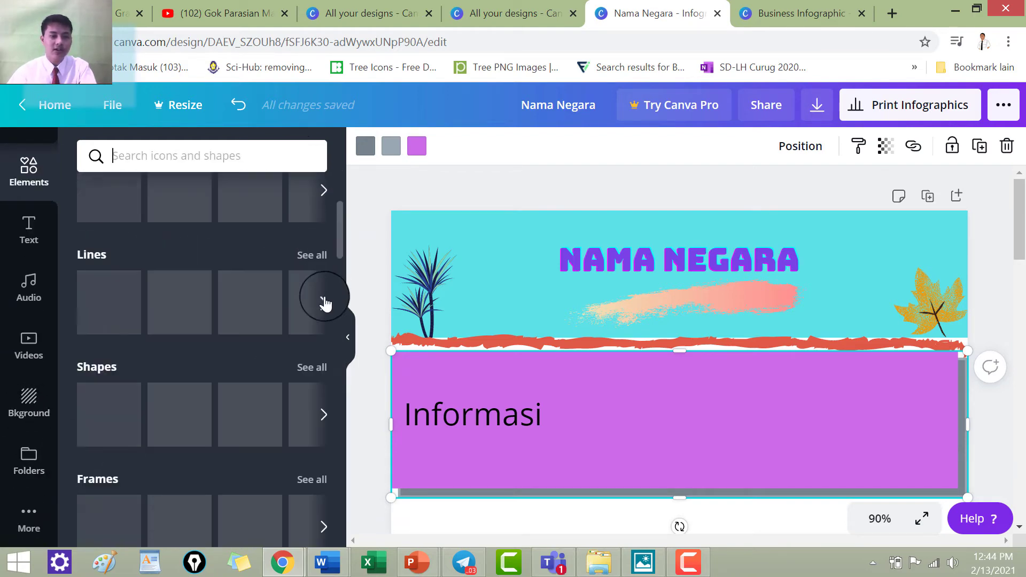
drag(336, 235, 335, 277)
drag(185, 293, 882, 332)
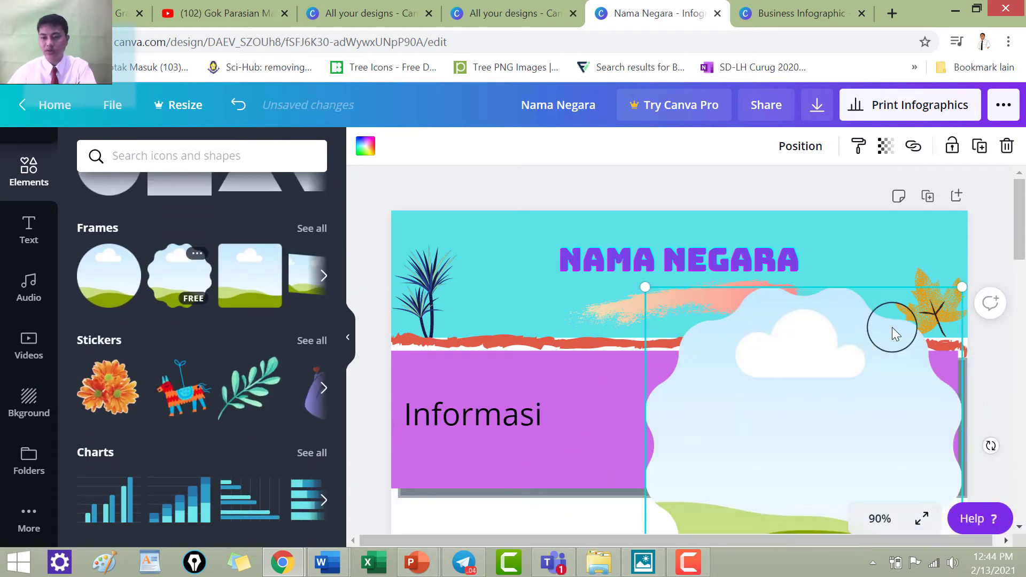
drag(978, 283, 800, 405)
drag(850, 363, 767, 465)
drag(813, 409, 818, 403)
- Add the plain circle frame, shrink it and place it beside the scalloped frame on the purple panel
mouse_move(112, 273)
mouse_down()
mouse_move(887, 430)
mouse_move(761, 355)
mouse_move(935, 344)
mouse_up()
drag(723, 315, 970, 475)
scroll(912, 425, down, 3)
drag(958, 419, 844, 260)
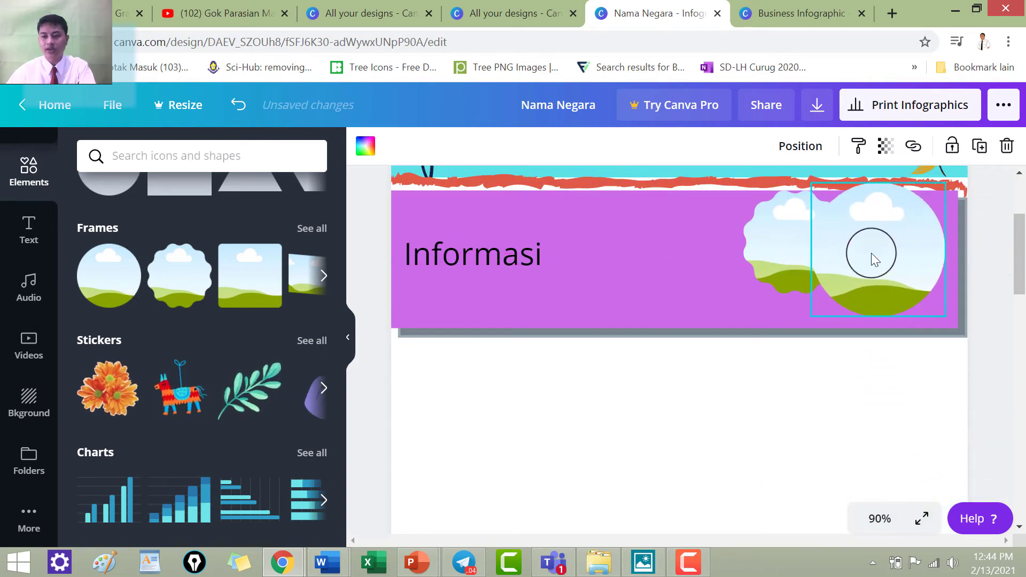
drag(940, 191, 893, 262)
- Shrink the scalloped and circle frames further so they sit side by side as small pictures of similar size
drag(800, 271, 800, 250)
drag(845, 170, 812, 205)
drag(891, 236, 862, 225)
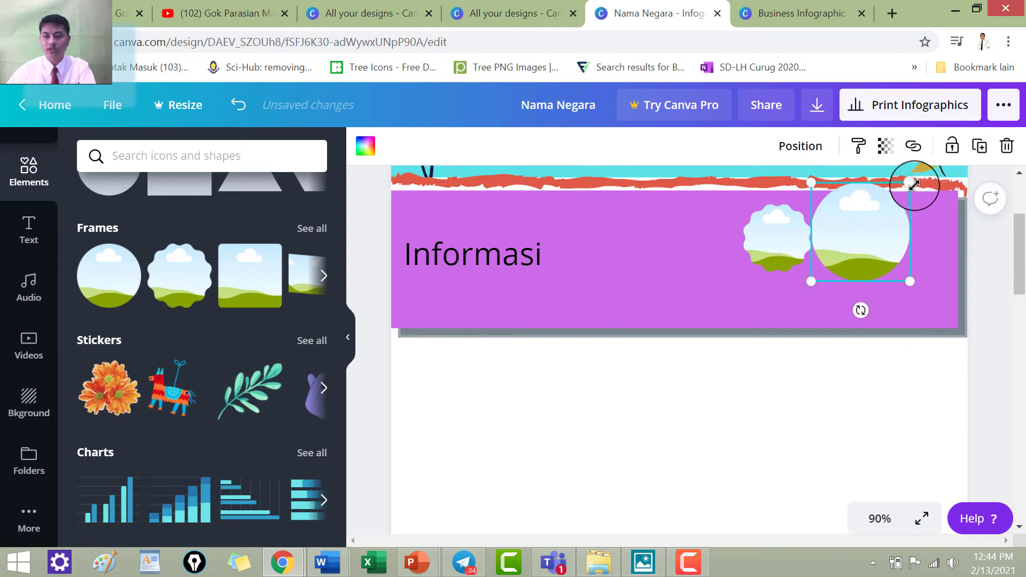
drag(901, 190, 882, 211)
drag(855, 248, 858, 235)
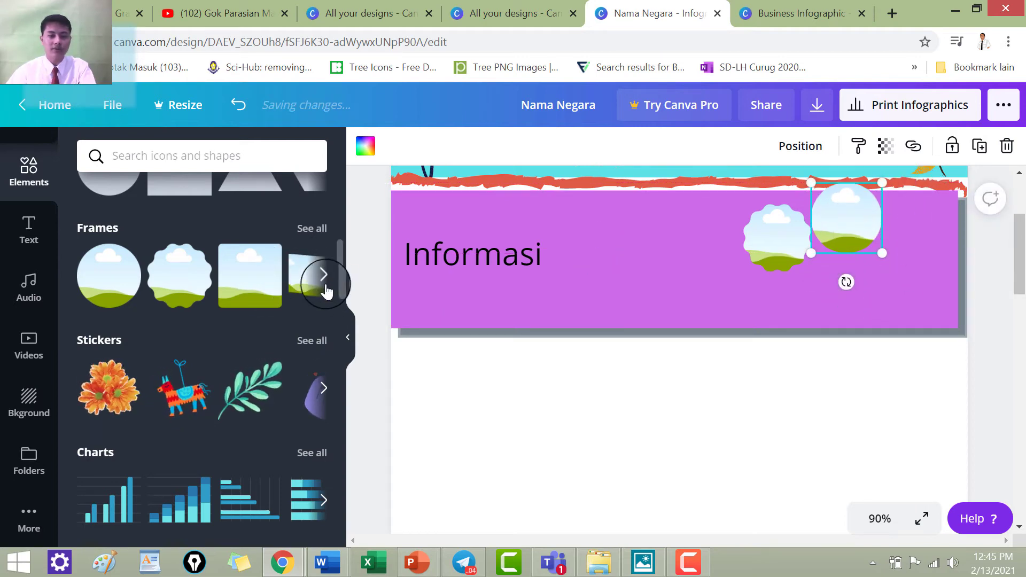
- Add the two-photo film frame from the full Frames collection, shrink it and fit it into the purple panel's lower-right corner
click(321, 229)
scroll(227, 357, down, 3)
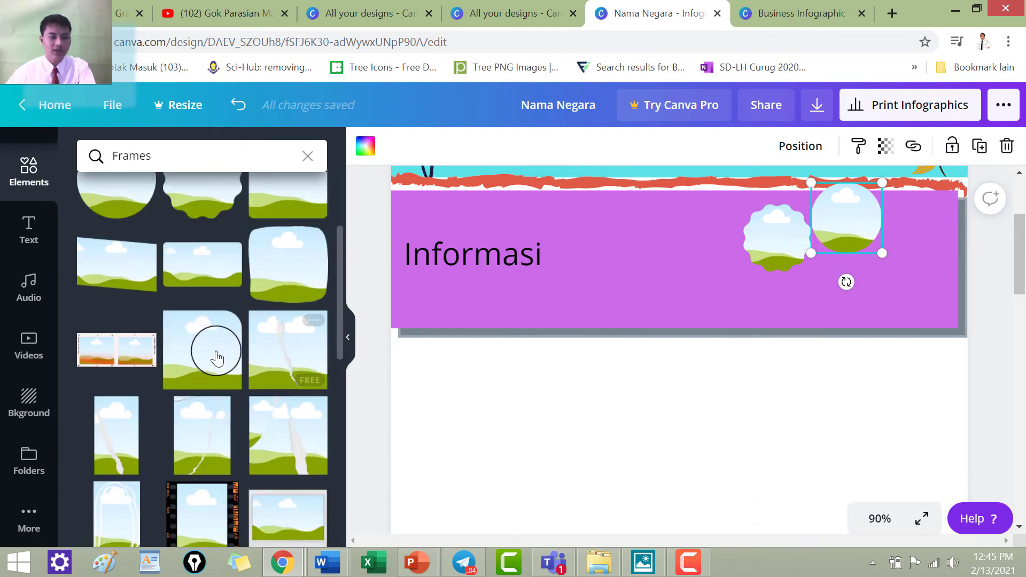
drag(104, 346, 859, 250)
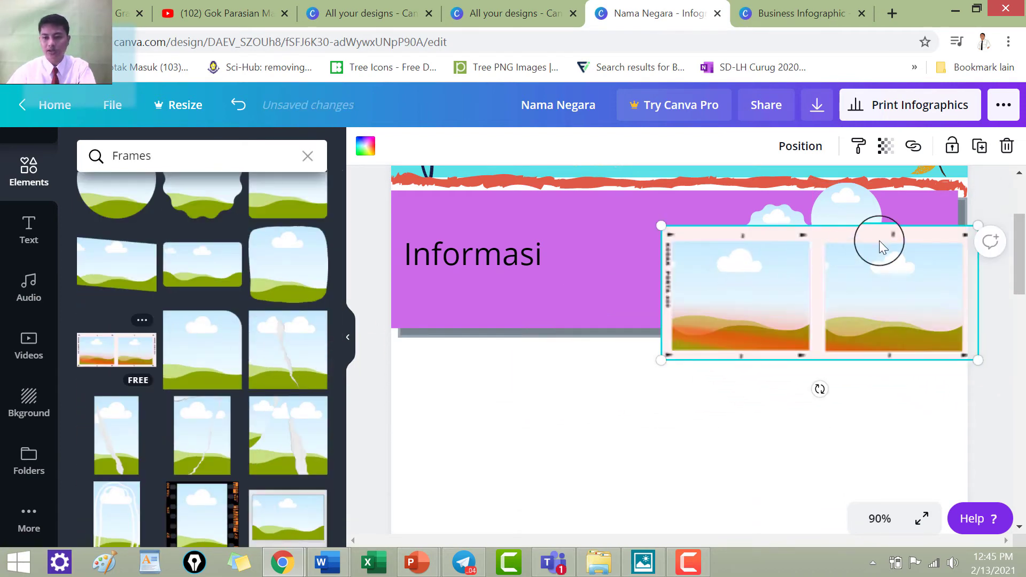
drag(939, 241, 900, 292)
drag(946, 257, 889, 289)
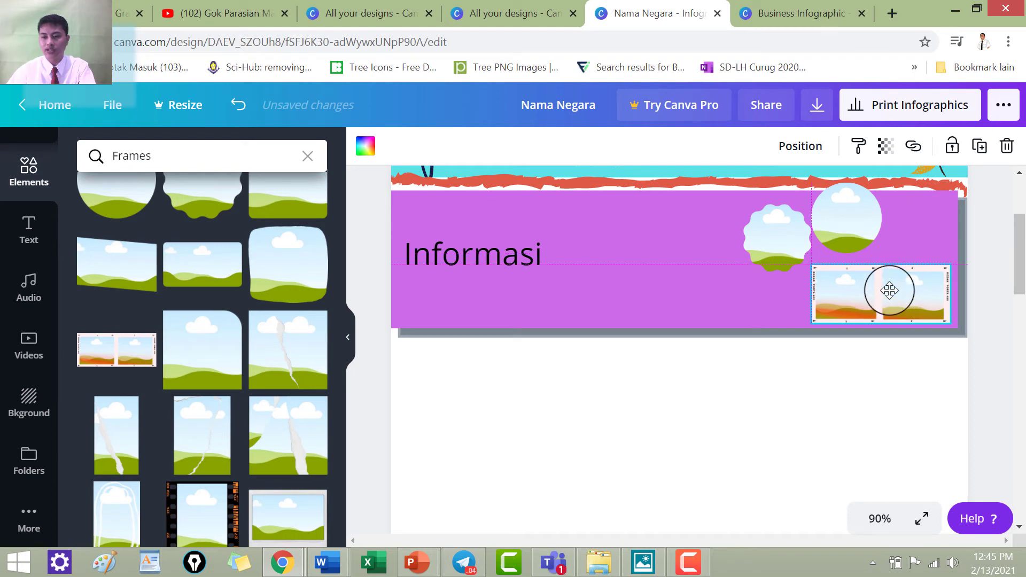
- Move the circle and scalloped frames directly above the film frame, with the scalloped one to the left of the circle
click(869, 238)
mouse_move(881, 247)
mouse_down()
mouse_move(873, 239)
mouse_move(916, 243)
mouse_move(897, 248)
mouse_up()
drag(785, 236, 850, 234)
click(702, 313)
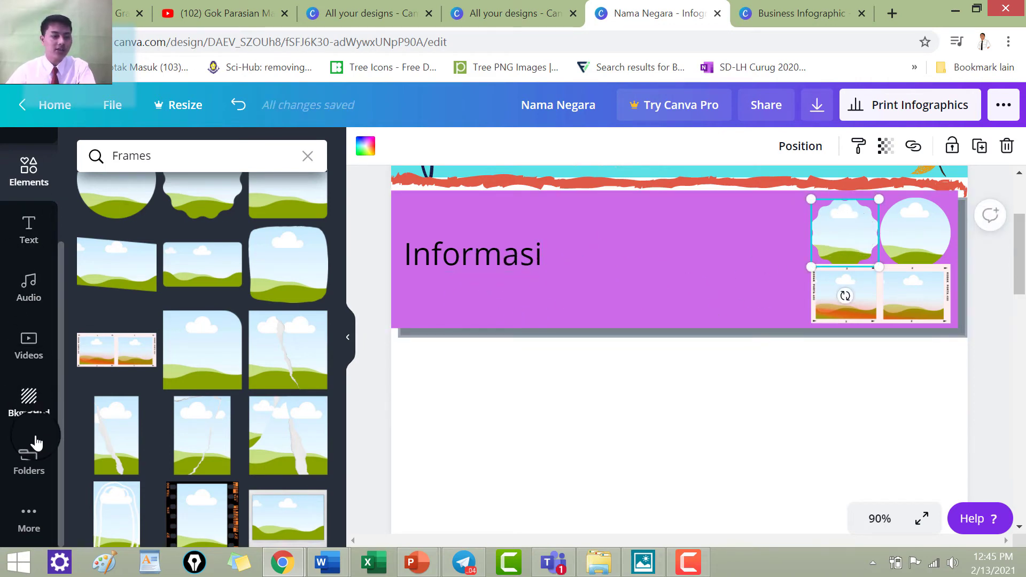
- Add the wavy mint-to-pink brush stroke from the full Gradients collection, shrink it and place it in the purple panel's lower-left corner
scroll(35, 320, up, 2)
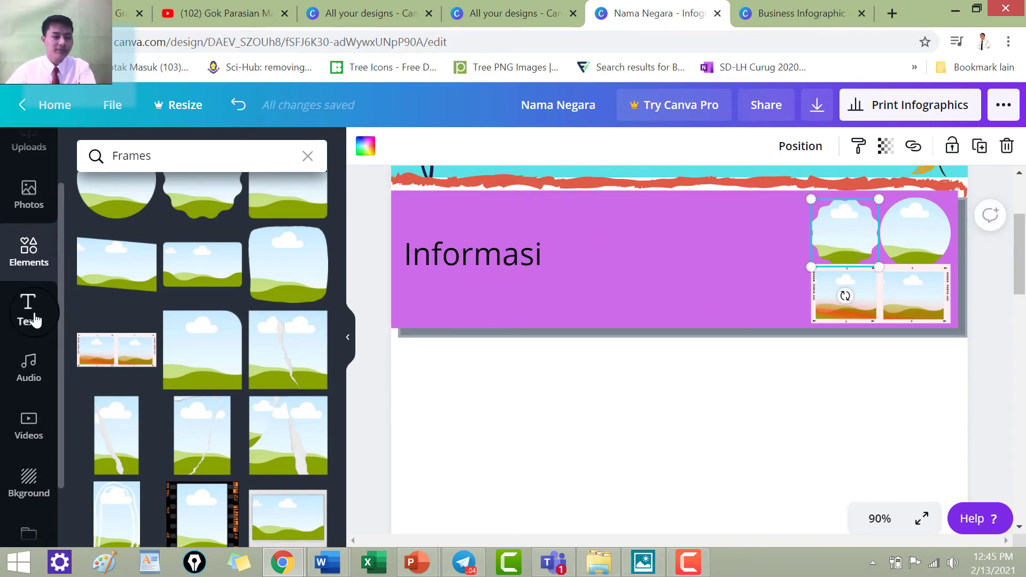
click(308, 157)
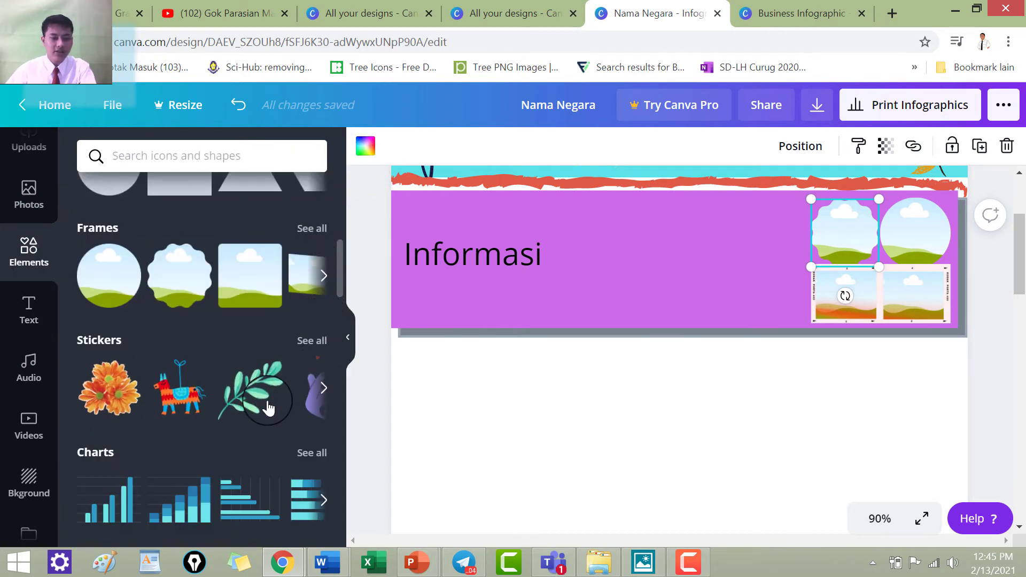
scroll(270, 405, down, 6)
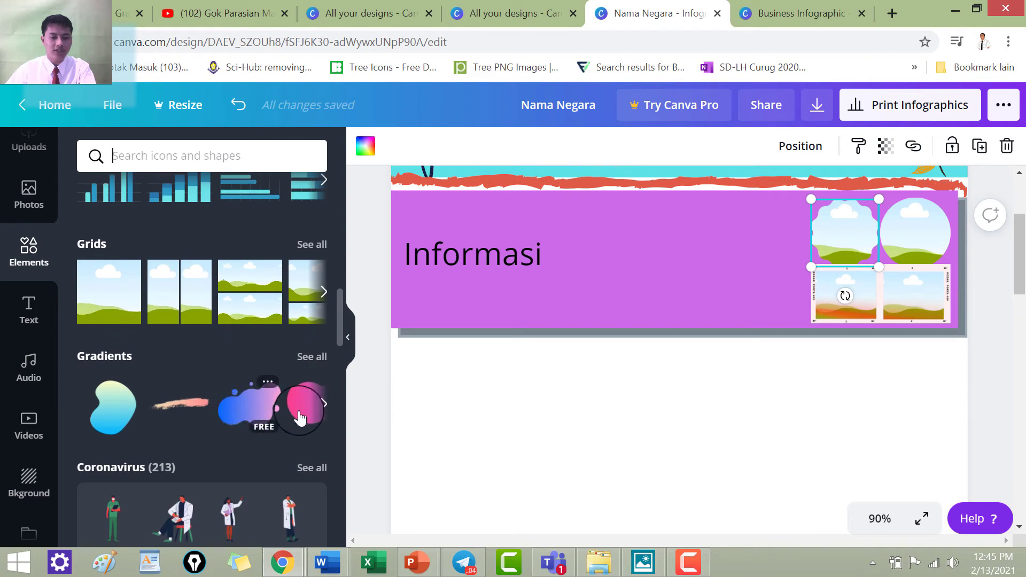
click(315, 368)
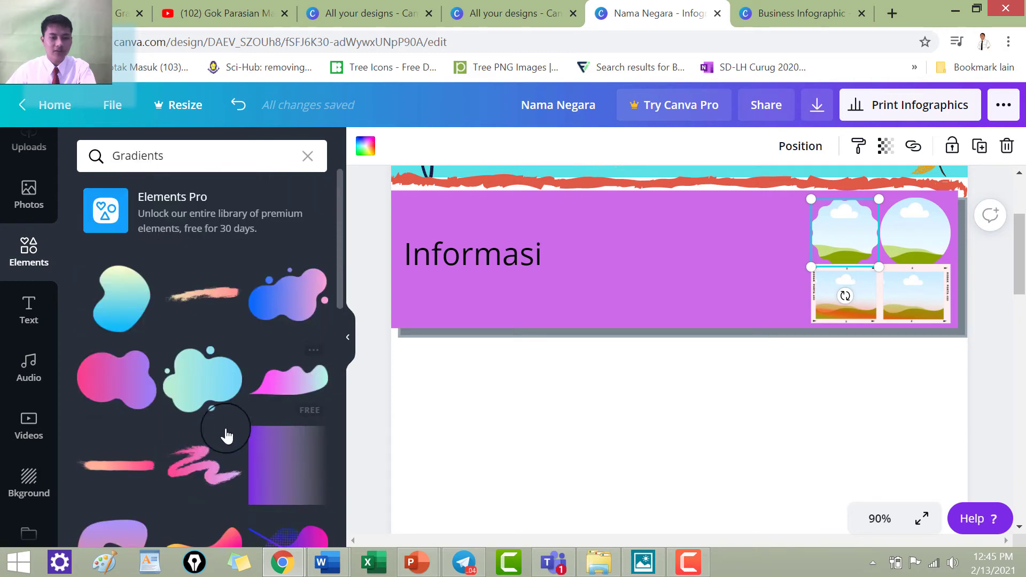
scroll(231, 434, down, 2)
scroll(239, 426, down, 5)
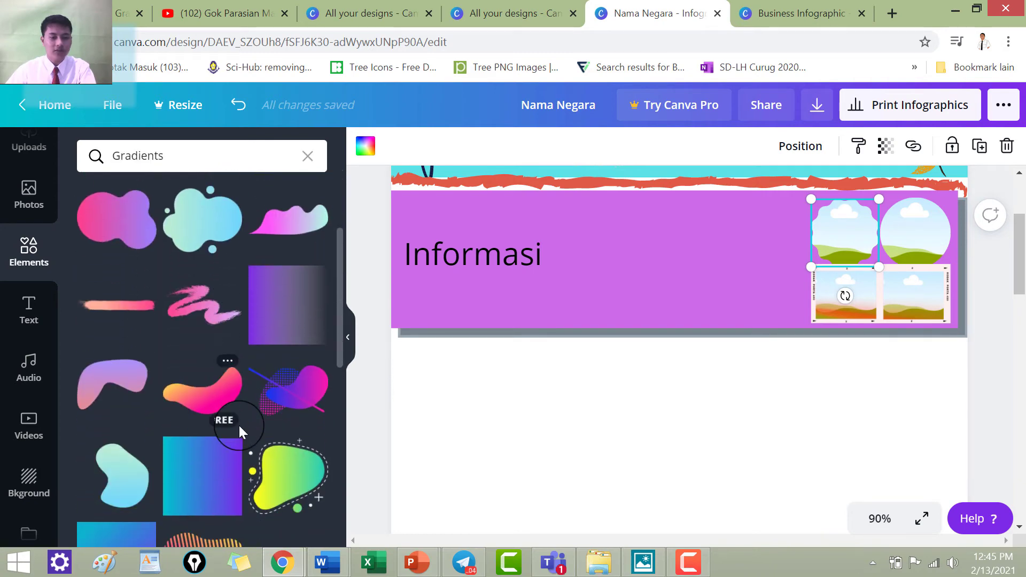
mouse_move(298, 421)
mouse_down()
mouse_move(292, 415)
mouse_move(555, 293)
mouse_move(676, 277)
mouse_move(723, 302)
mouse_up()
drag(791, 265, 668, 321)
mouse_move(572, 317)
mouse_down()
mouse_move(458, 310)
mouse_move(454, 319)
mouse_up()
- Add the pink-and-orange brush stroke from the recommended gradients, shrink it and place it at the middle of the purple panel's lower edge
scroll(236, 407, down, 5)
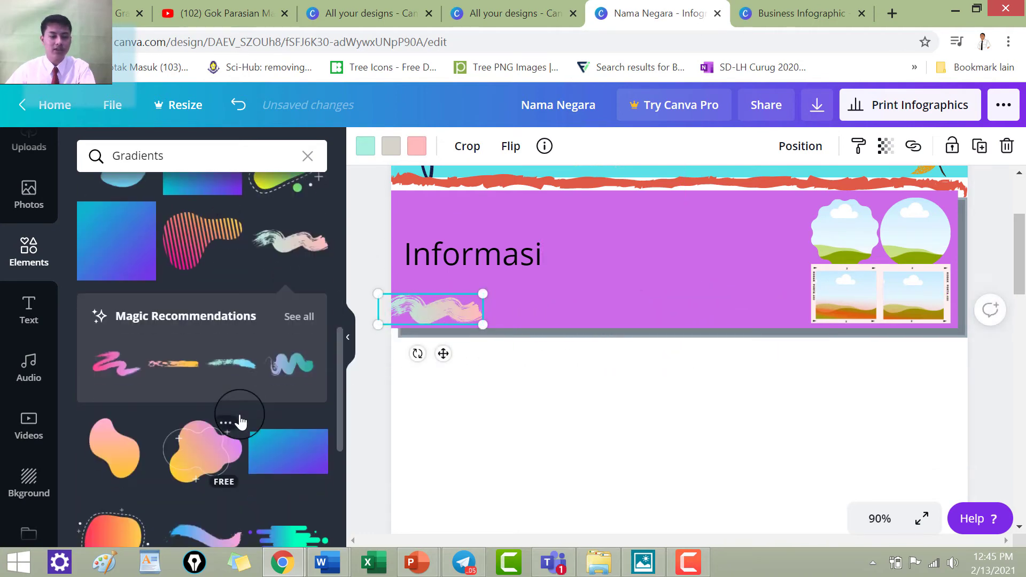
mouse_move(240, 289)
mouse_down()
mouse_move(635, 275)
mouse_move(568, 245)
mouse_move(664, 241)
mouse_up()
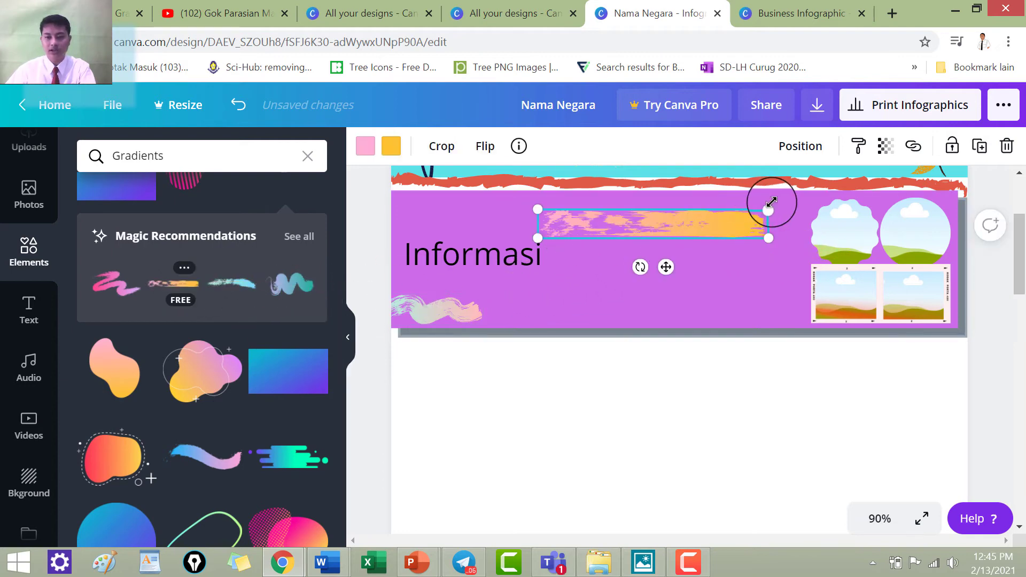
mouse_move(738, 219)
mouse_down()
mouse_move(625, 243)
mouse_move(648, 257)
mouse_move(690, 322)
mouse_up()
scroll(254, 393, down, 5)
scroll(254, 393, down, 4)
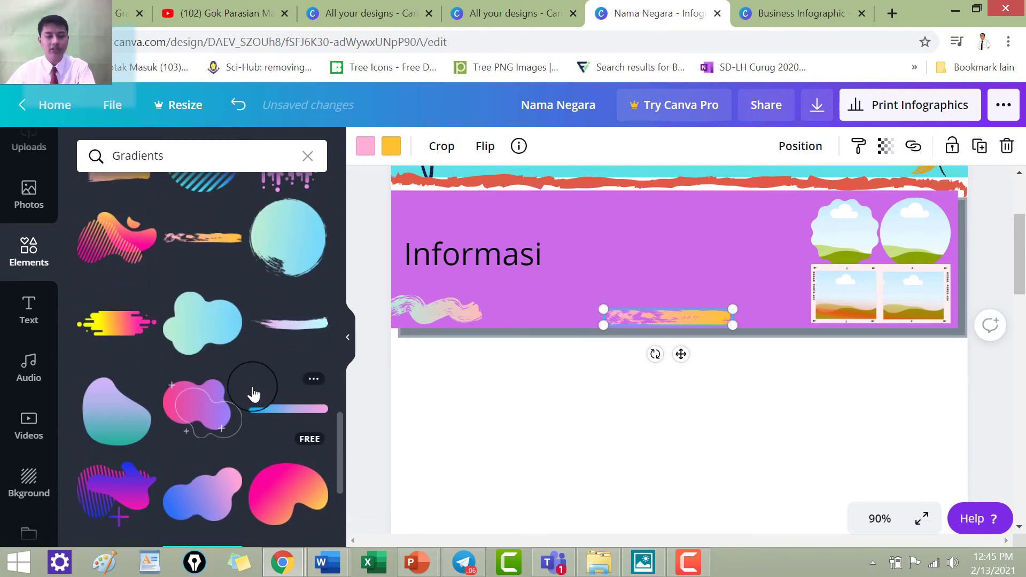
scroll(251, 393, down, 5)
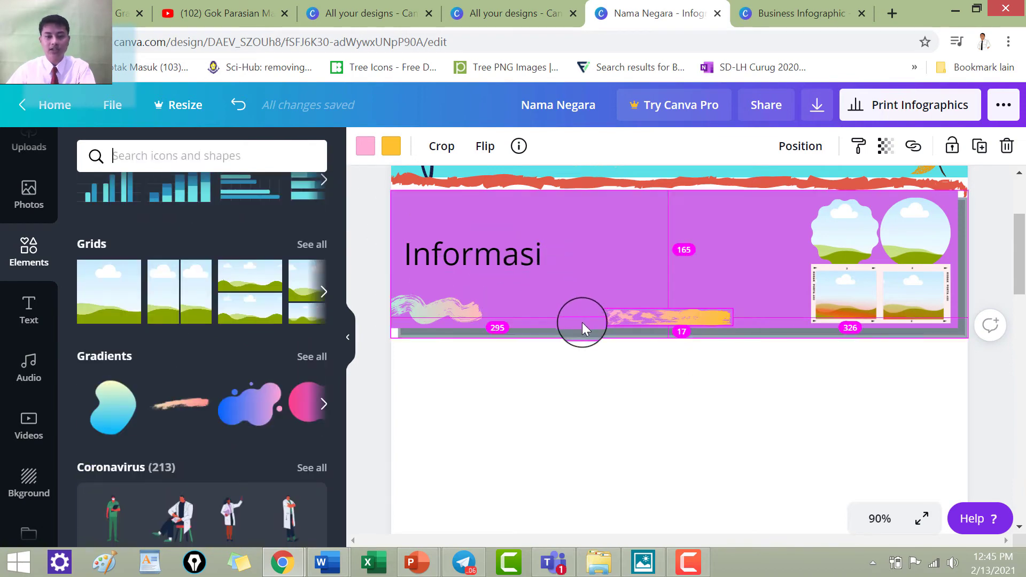
- Check the decorations sketched in the storyboard and search the elements for "flower"
key(alt+Tab)
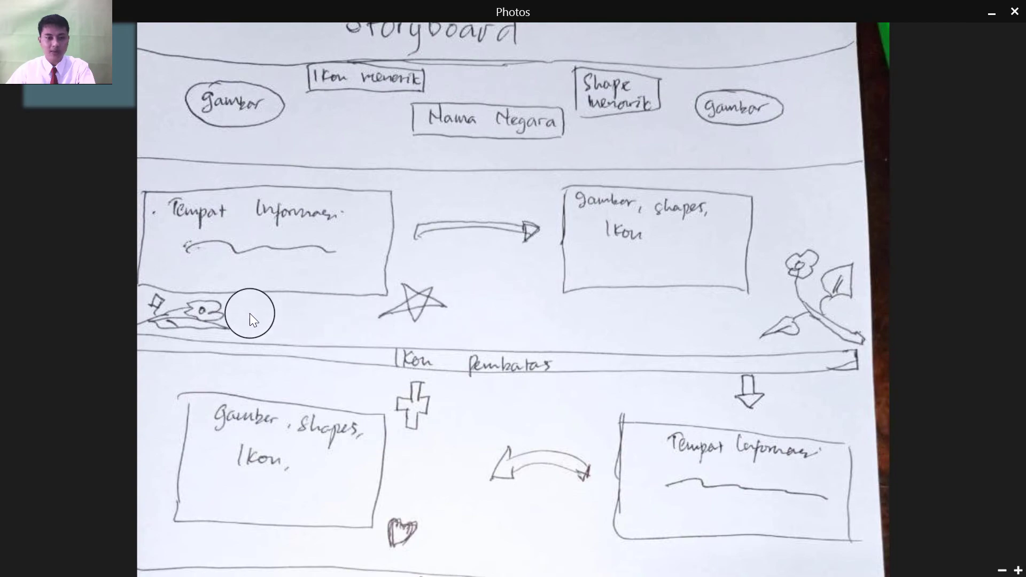
key(alt+Tab)
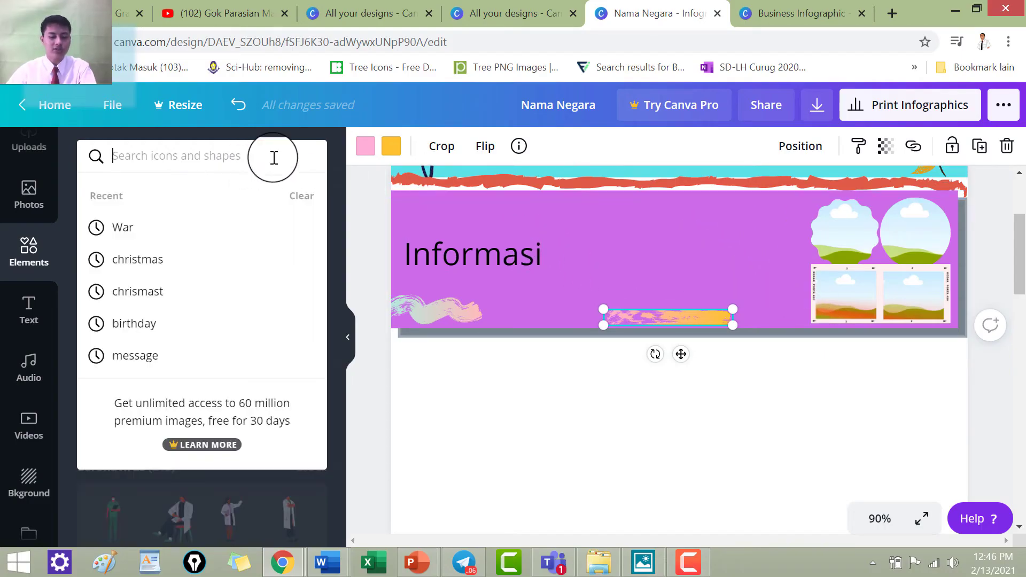
text(flower)
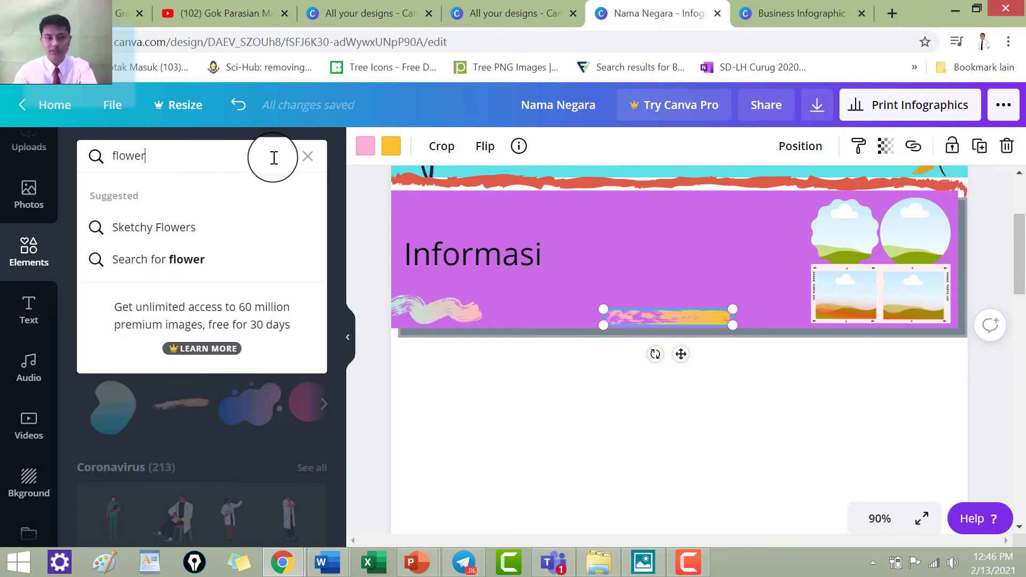
key(Return)
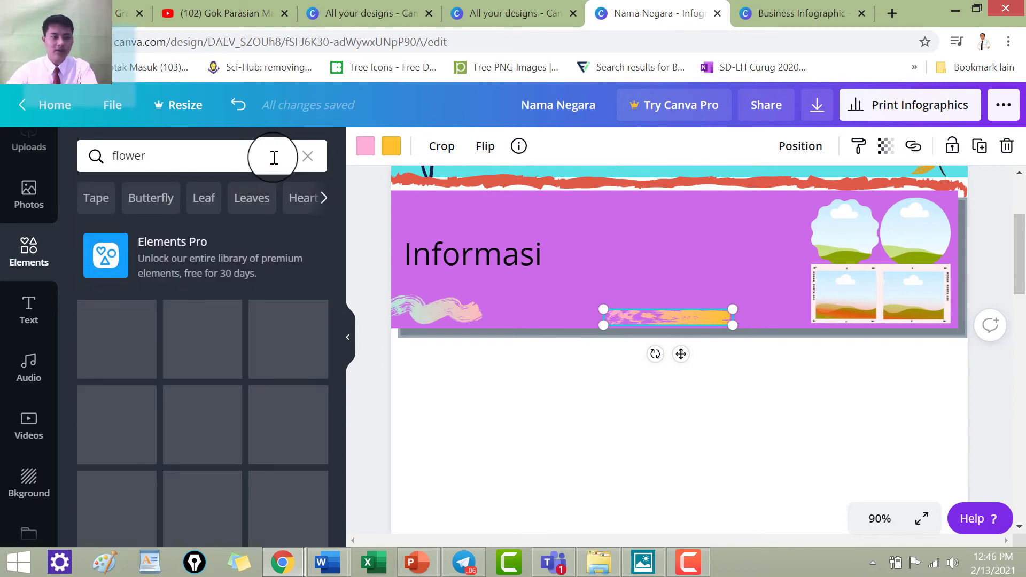
- Add the purple-pink flower with green leaves, shrink it and place it beside the mint-to-pink brush stroke, below the Informasi text
drag(114, 328, 557, 249)
drag(502, 203, 571, 225)
scroll(802, 491, down, 2)
drag(529, 183, 641, 298)
scroll(712, 321, up, 3)
drag(694, 478, 681, 294)
mouse_move(735, 263)
mouse_down()
mouse_move(646, 314)
mouse_move(650, 335)
mouse_move(507, 382)
mouse_up()
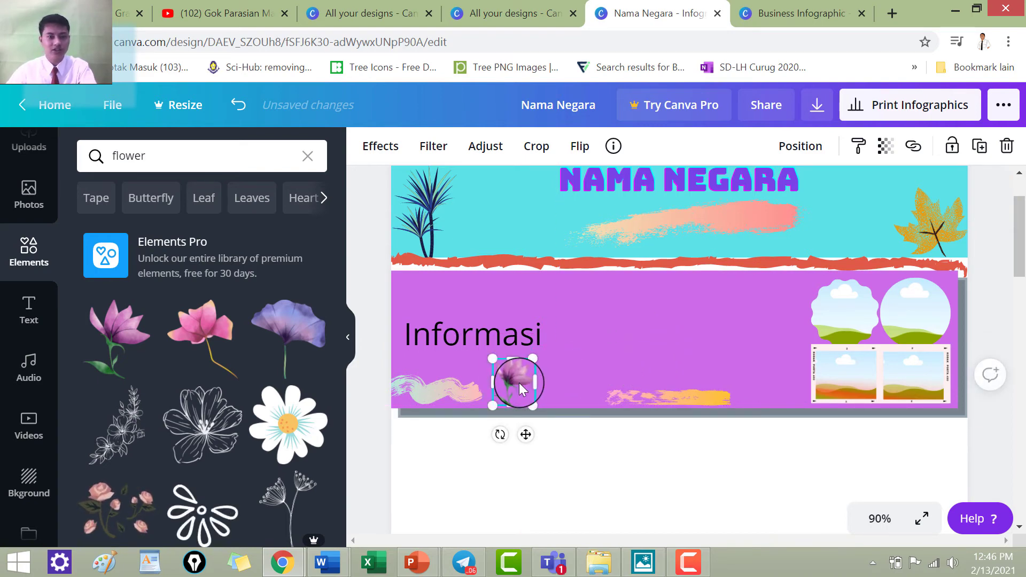
double_click(516, 378)
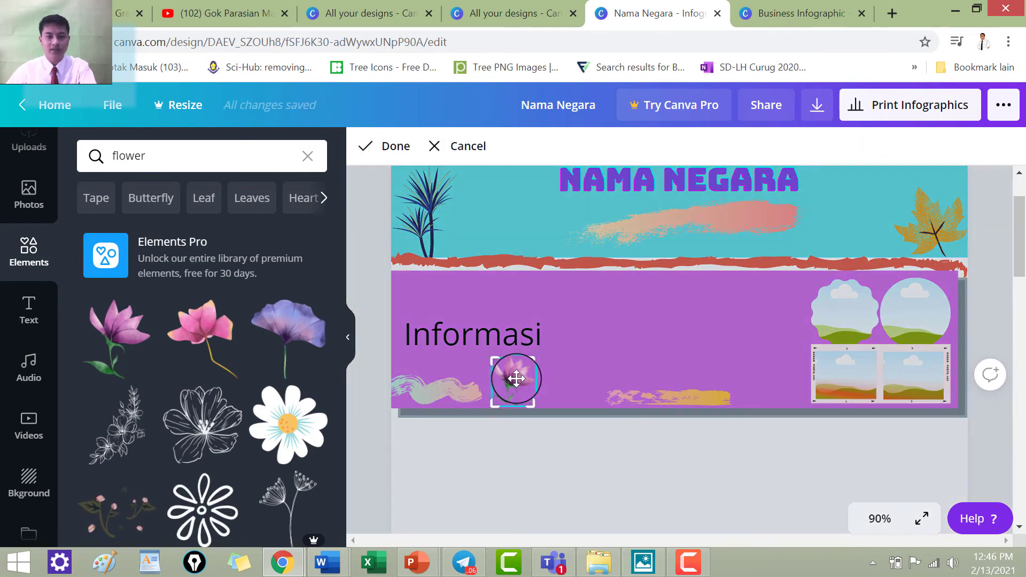
click(601, 371)
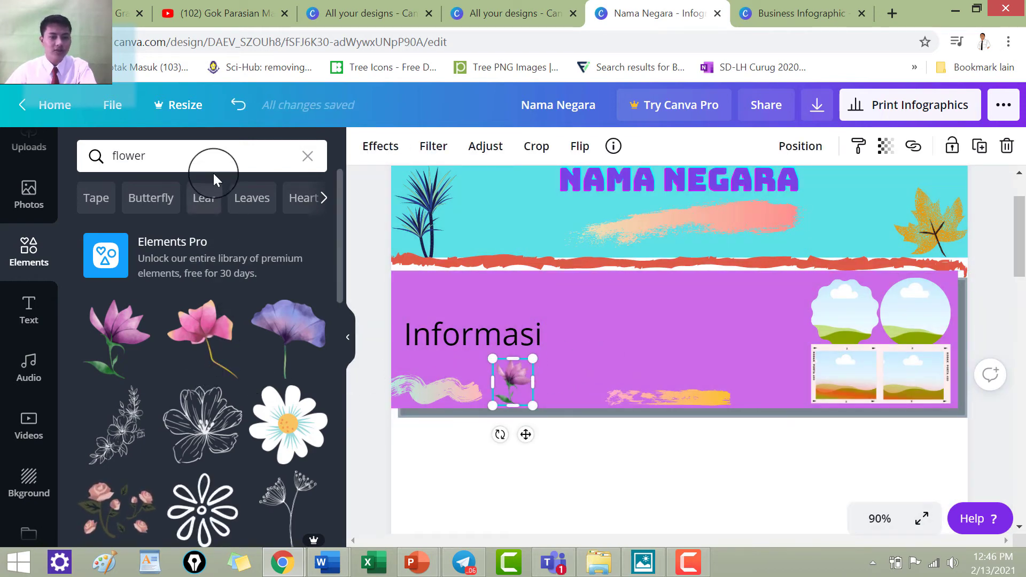
- Search the elements for "star", add the plain white star, shrink it and place it in the purple panel's upper-left corner
click(215, 165)
text(star)
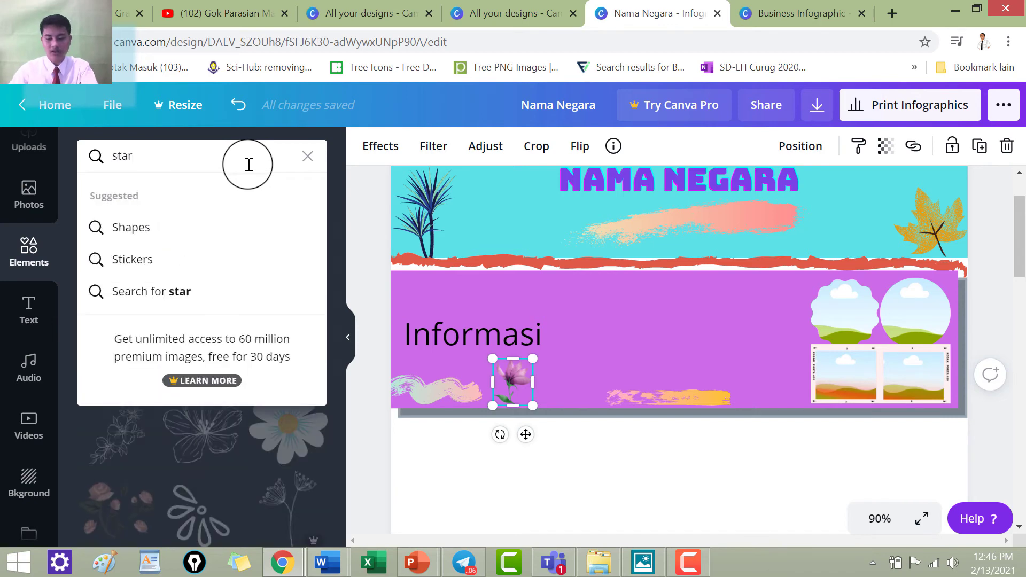
key(Return)
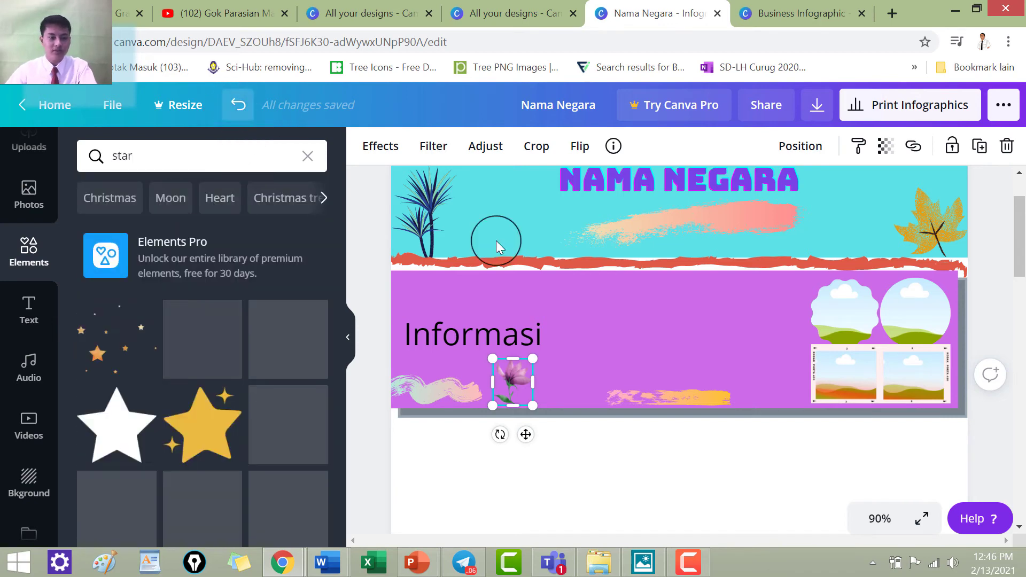
drag(109, 438, 661, 303)
drag(856, 260, 687, 422)
drag(657, 452, 435, 298)
drag(461, 261, 428, 288)
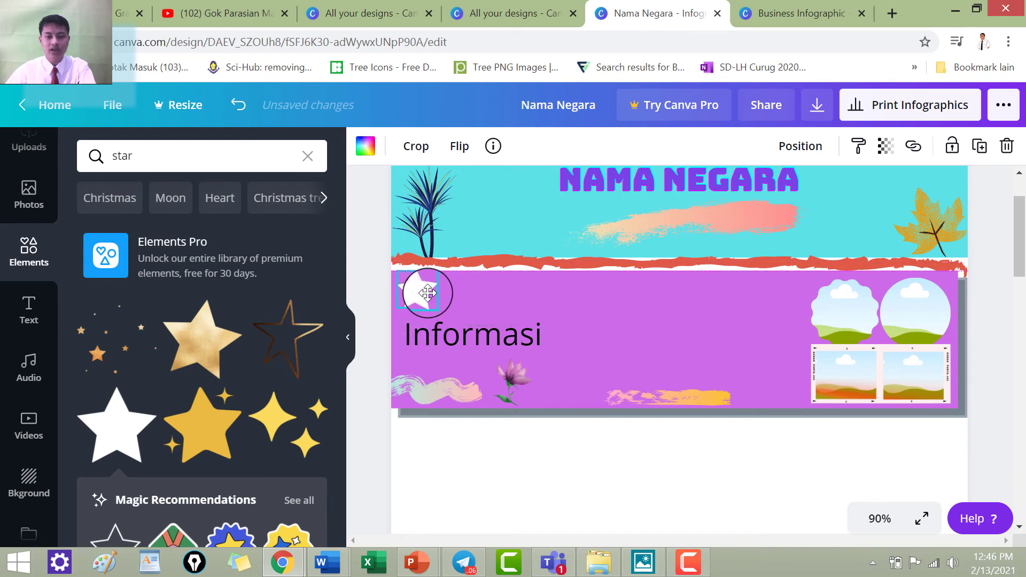
click(497, 305)
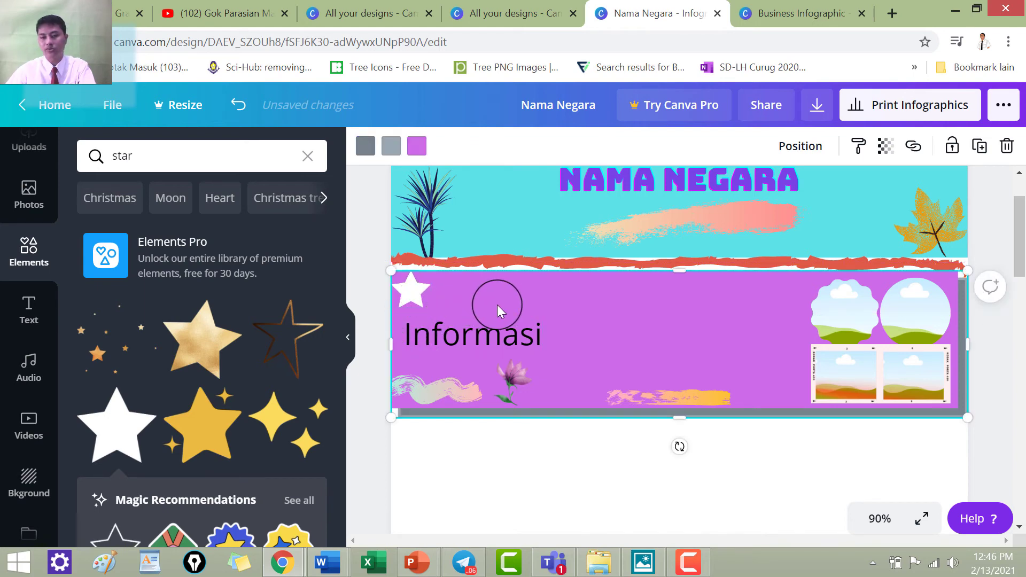
- Consult the storyboard for the arrow and section layout, and open the full Lines collection in the elements
scroll(708, 315, down, 3)
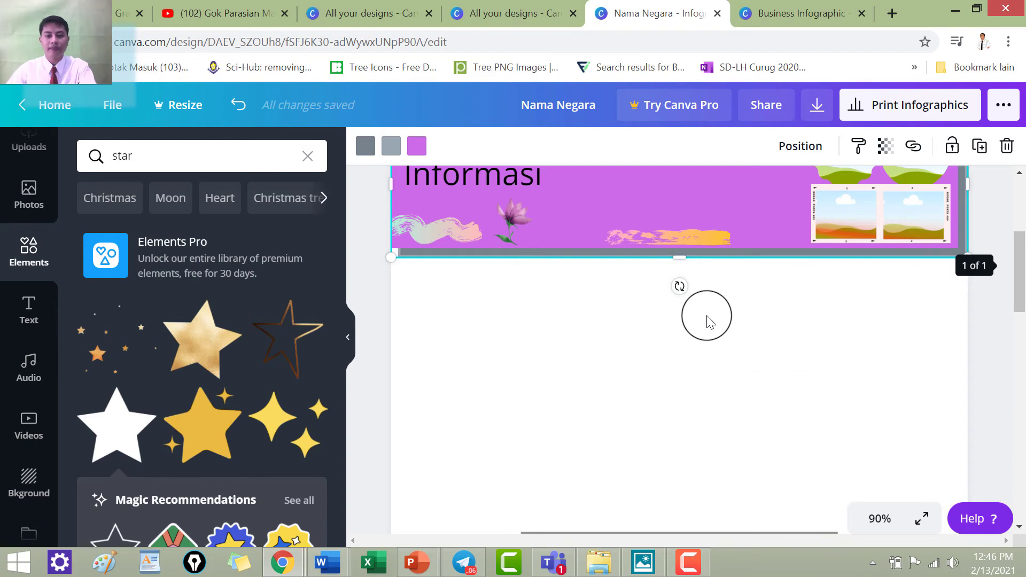
key(alt+Tab)
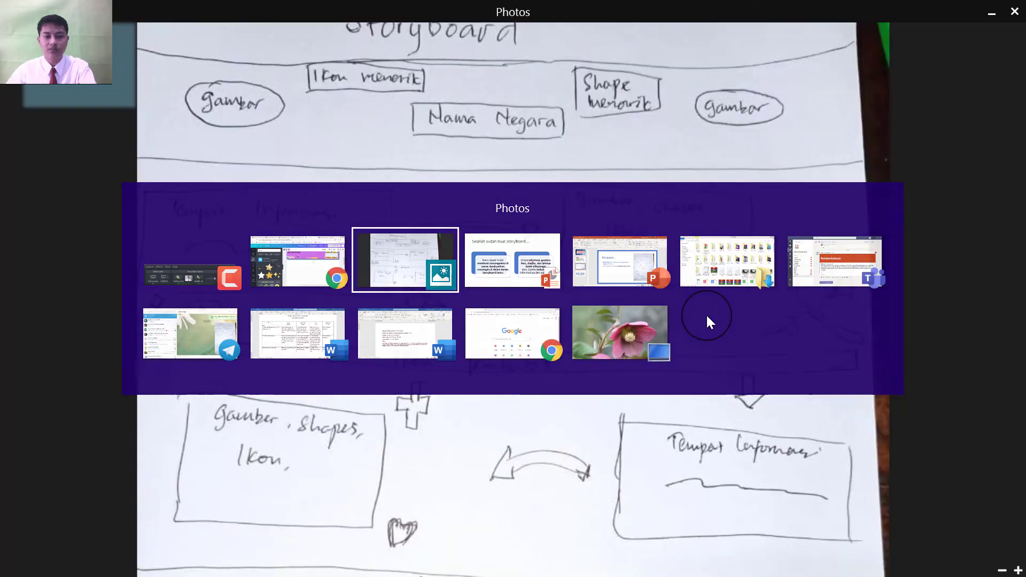
scroll(534, 335, down, 3)
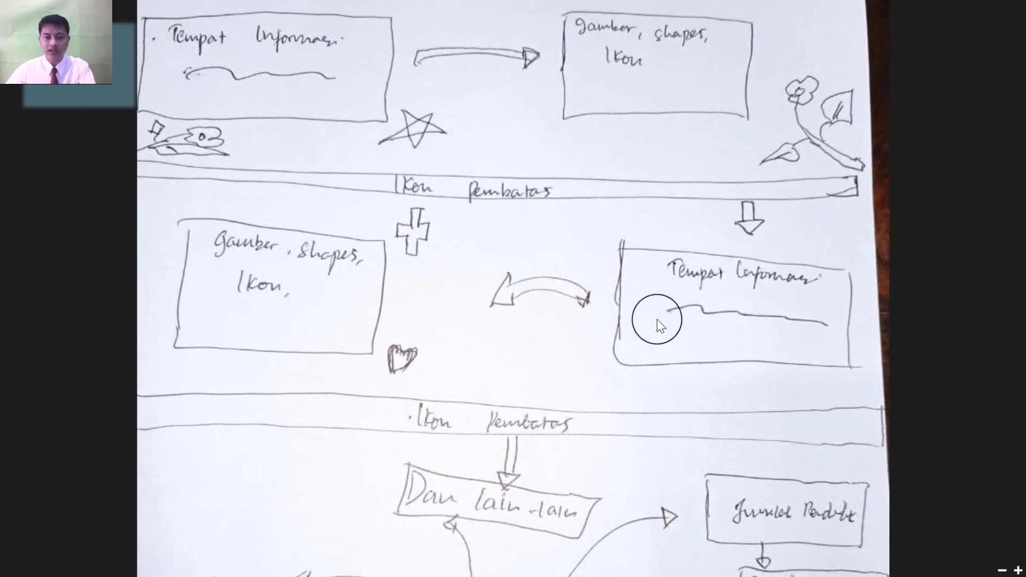
key(alt+Tab)
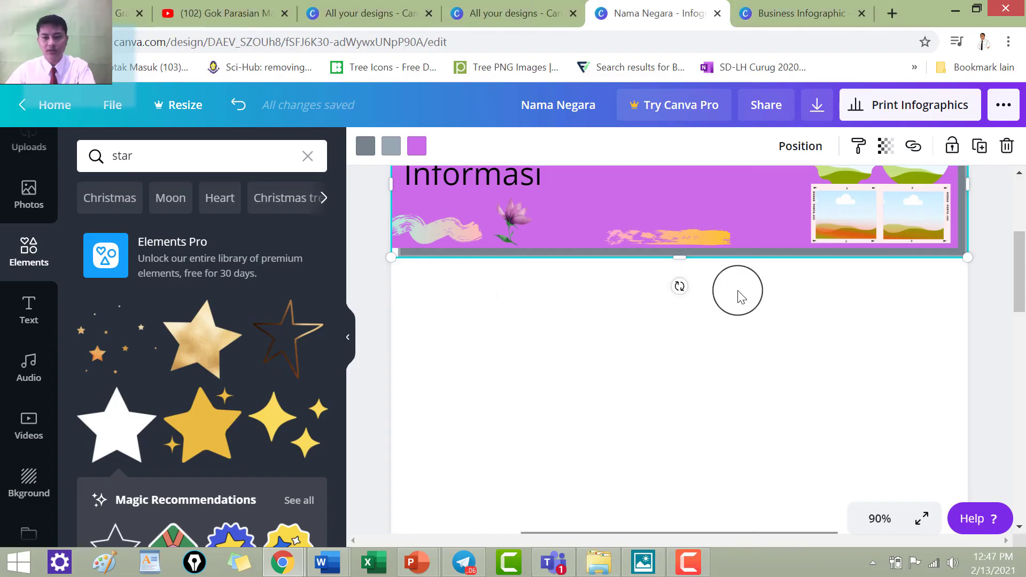
scroll(740, 293, up, 3)
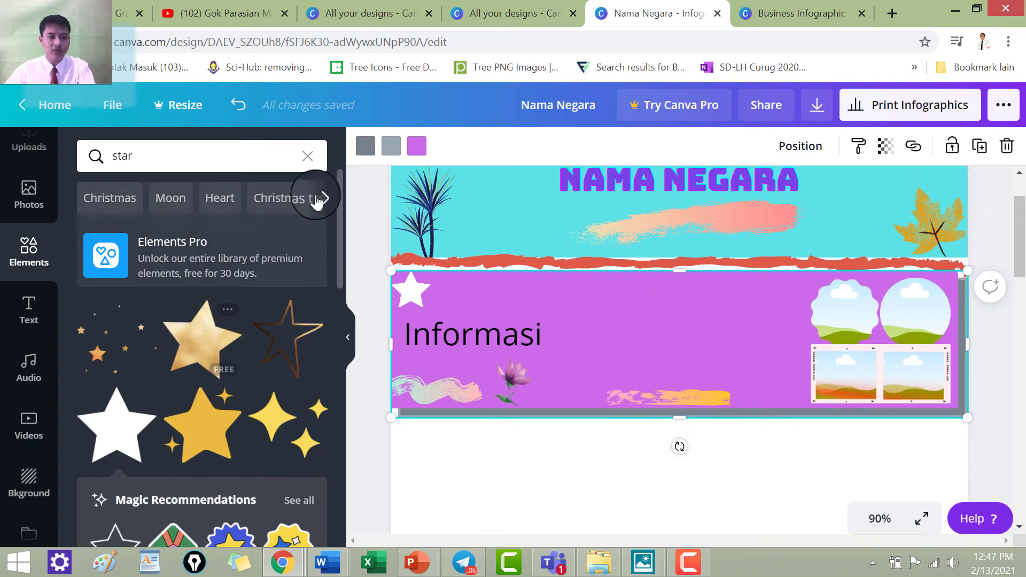
click(309, 155)
scroll(300, 315, up, 10)
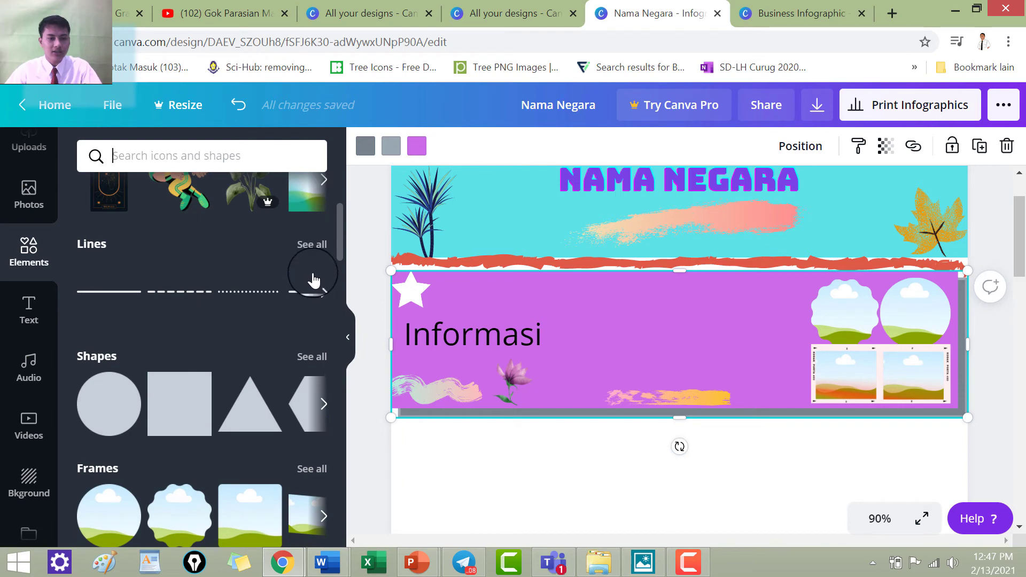
click(316, 247)
- Add the solid line with a triangular arrowhead between the Informasi text and the photo frames, and colour its shaft black
scroll(286, 358, down, 4)
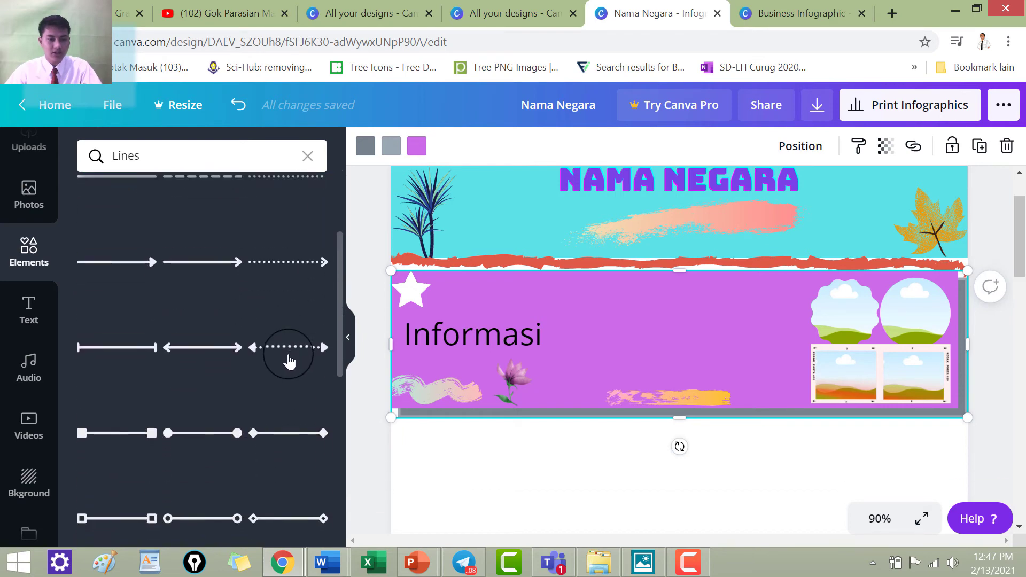
scroll(288, 354, down, 2)
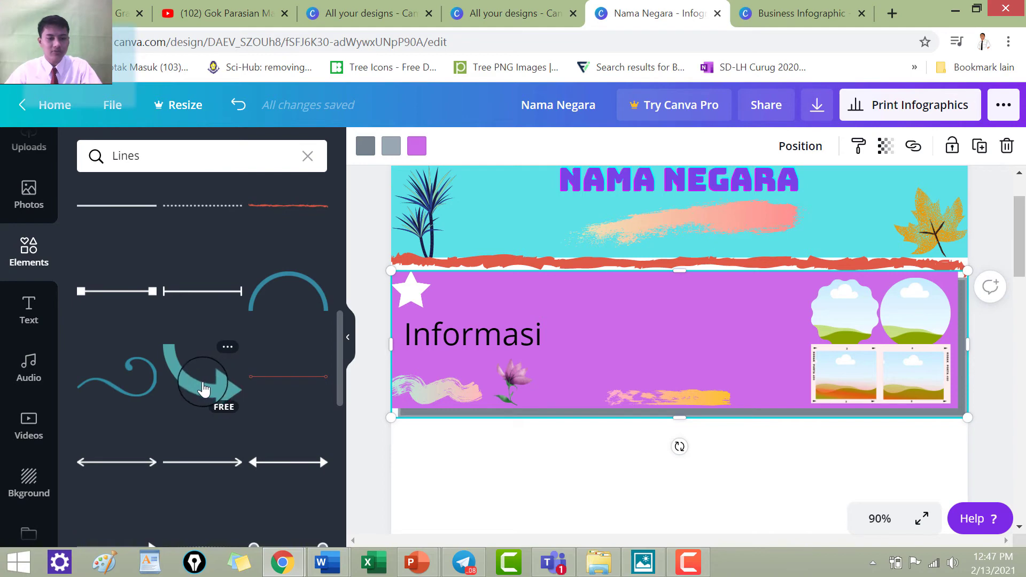
scroll(203, 389, down, 2)
scroll(161, 388, down, 2)
drag(114, 386, 706, 329)
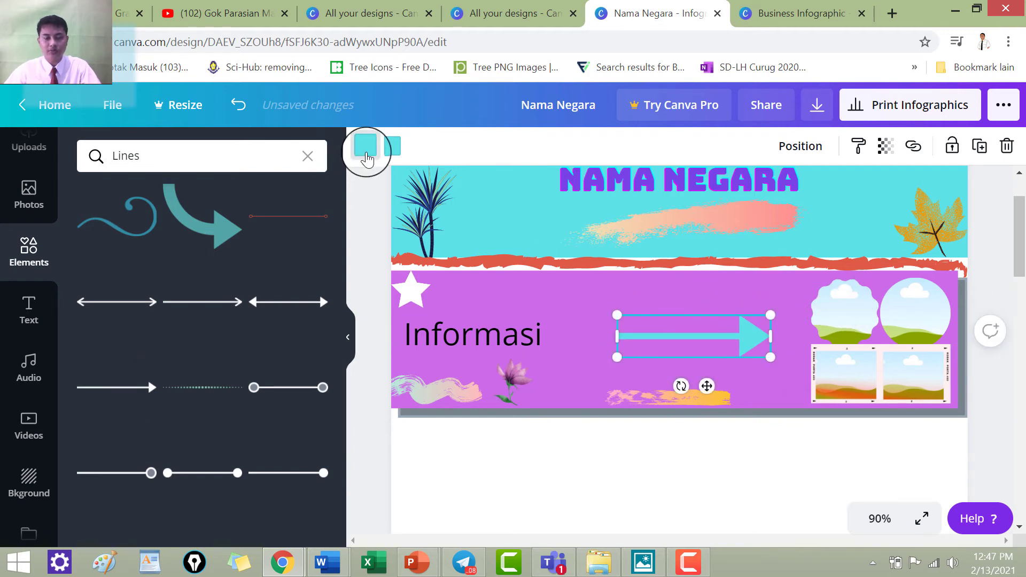
click(366, 150)
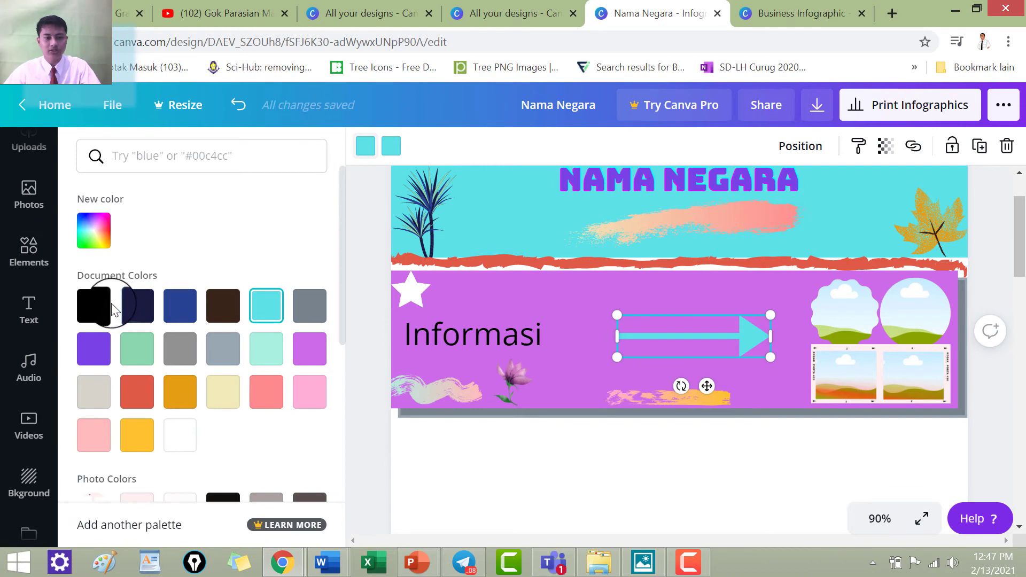
click(91, 303)
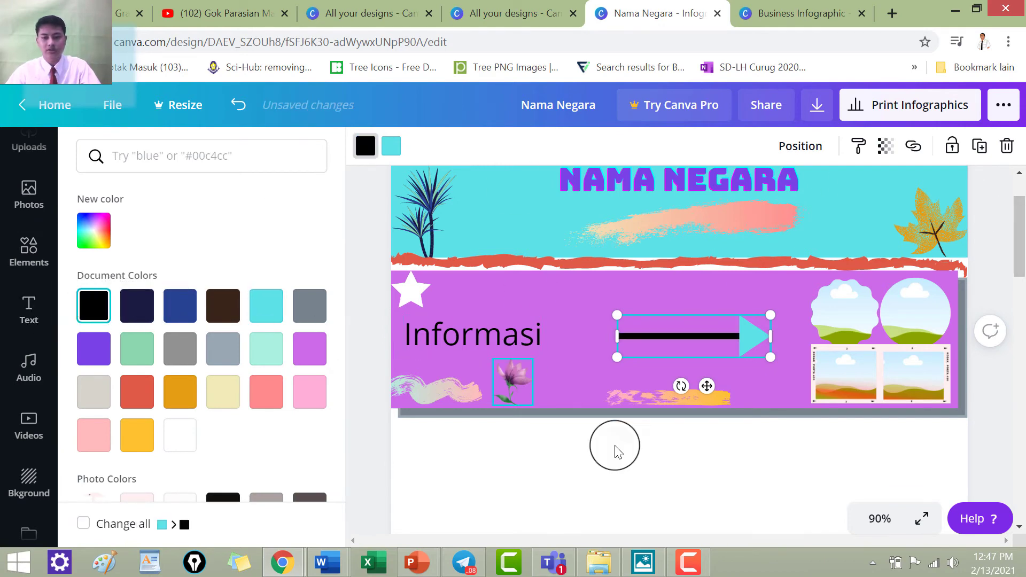
click(778, 436)
- Delete the leftover grey rectangle and the dotted line from the blank area below the purple panel
scroll(743, 448, down, 4)
scroll(742, 447, up, 1)
scroll(742, 450, down, 3)
click(742, 459)
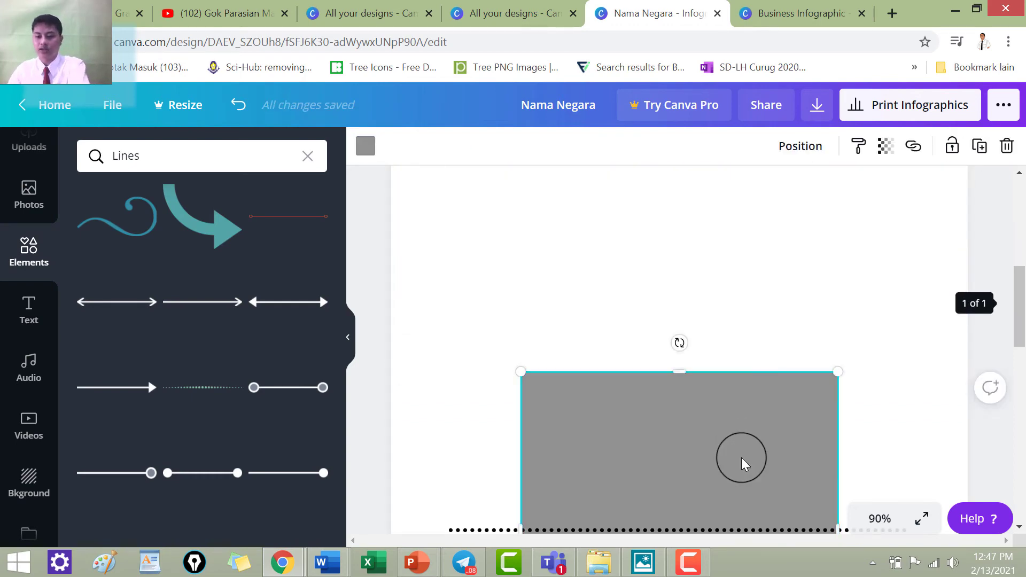
key(Delete)
click(744, 529)
key(Delete)
- Examine the storyboard's second section, with its divider, arrows, picture area and information box, against the blank area below the panel
scroll(739, 386, up, 3)
scroll(731, 384, up, 2)
scroll(719, 371, down, 3)
key(alt+Tab)
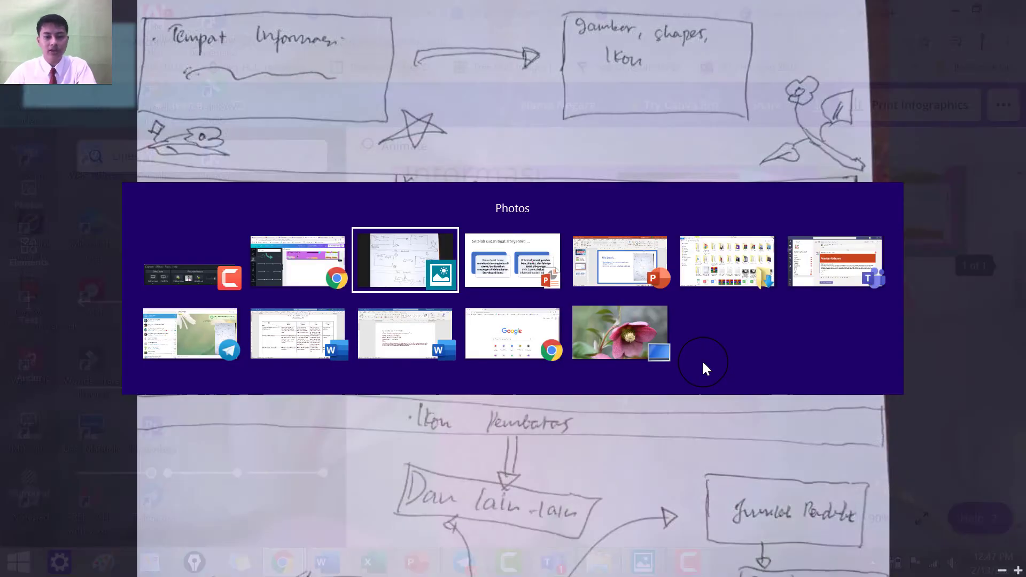
scroll(656, 376, down, 1)
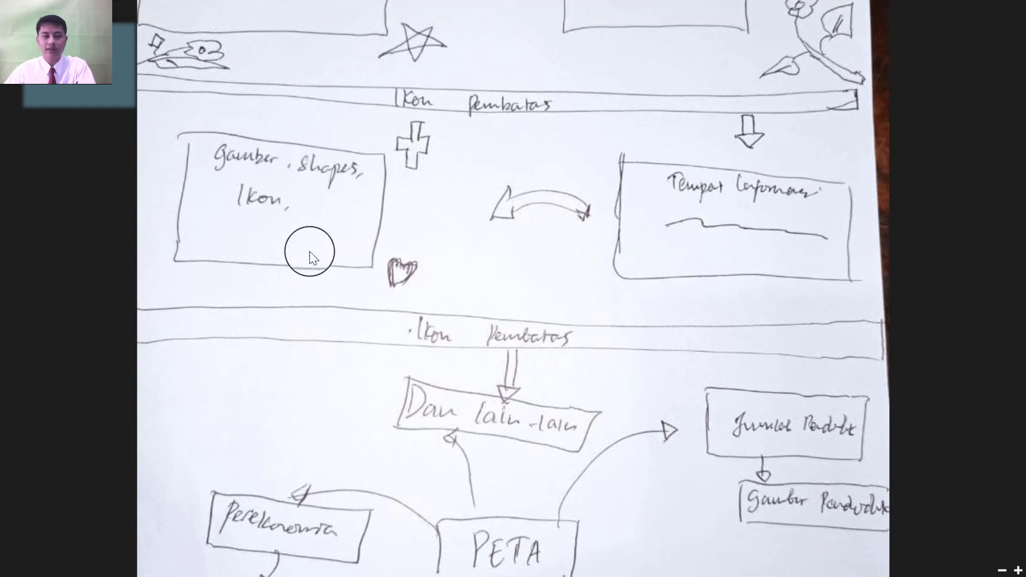
key(alt+Tab)
scroll(859, 259, up, 2)
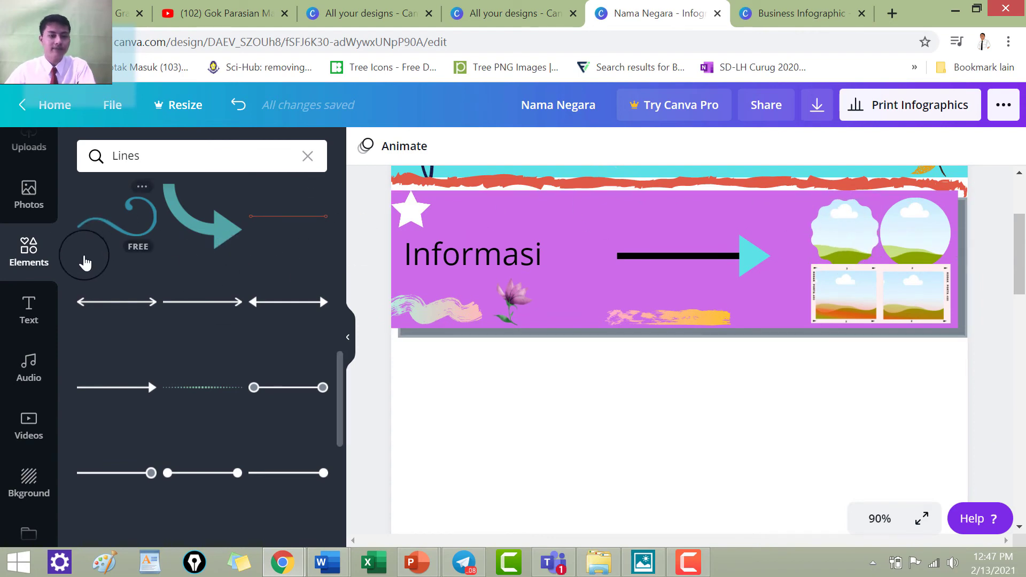
- Add the square with a contrasting border from the Shapes collection and place it directly below the purple panel
scroll(84, 259, up, 3)
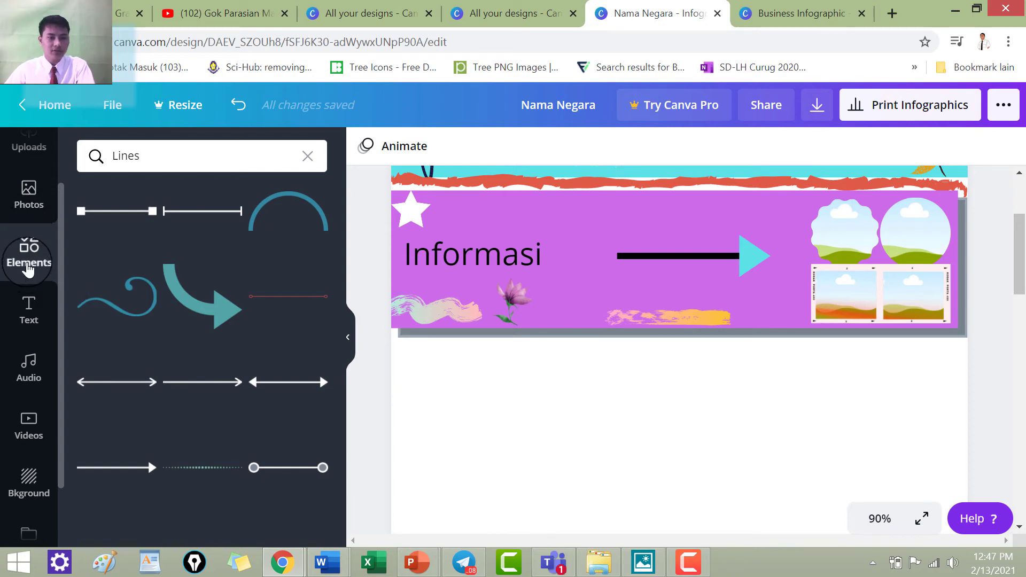
click(308, 155)
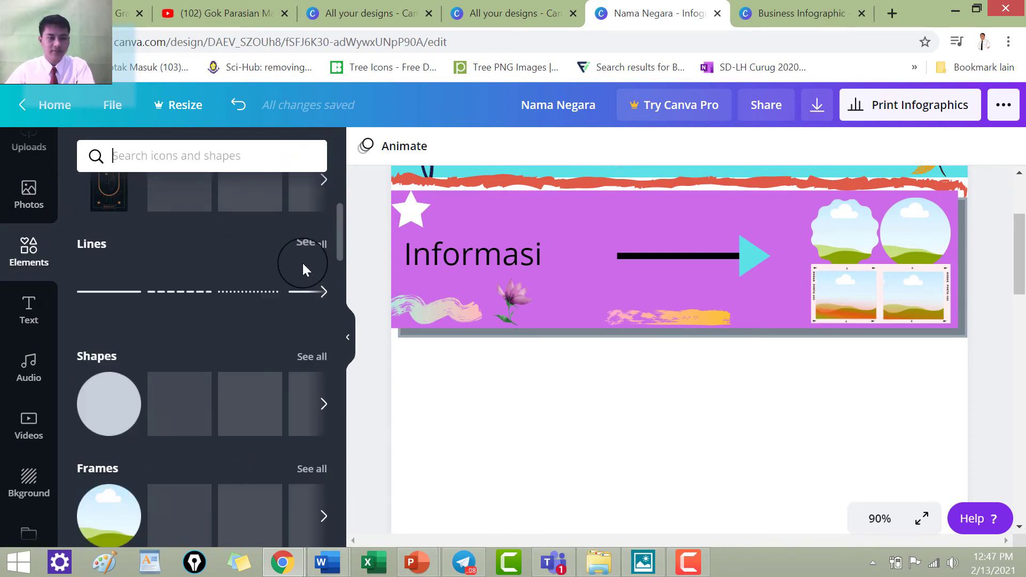
scroll(300, 278, down, 3)
click(307, 279)
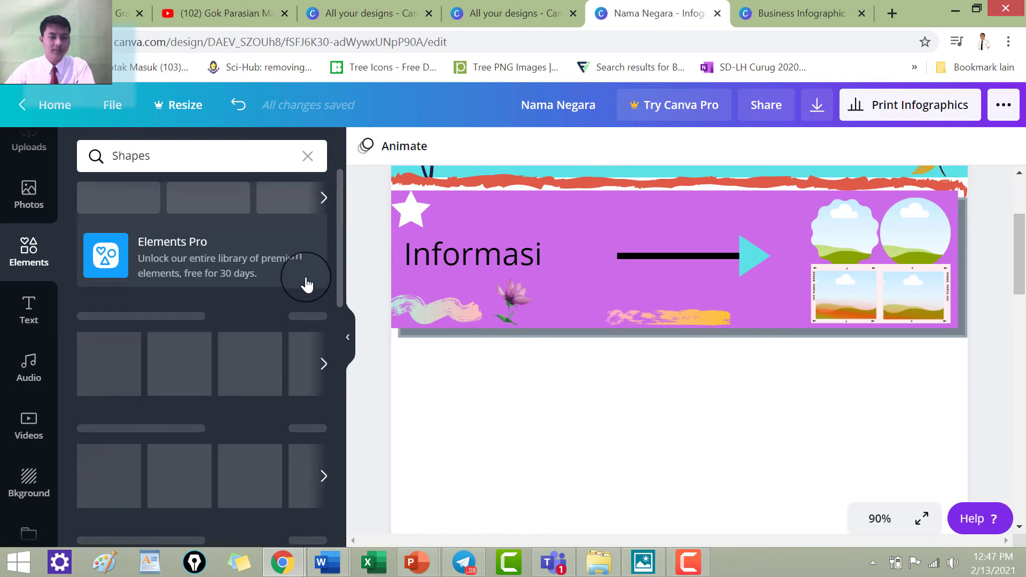
scroll(275, 306, down, 3)
click(289, 271)
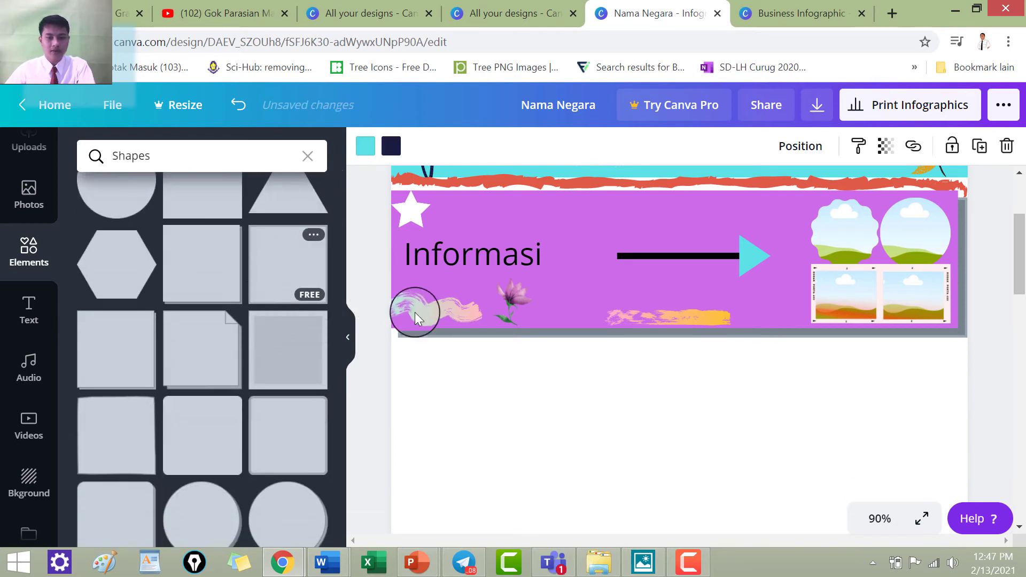
scroll(635, 331, down, 6)
drag(640, 329, 637, 300)
scroll(644, 332, up, 6)
drag(666, 457, 650, 210)
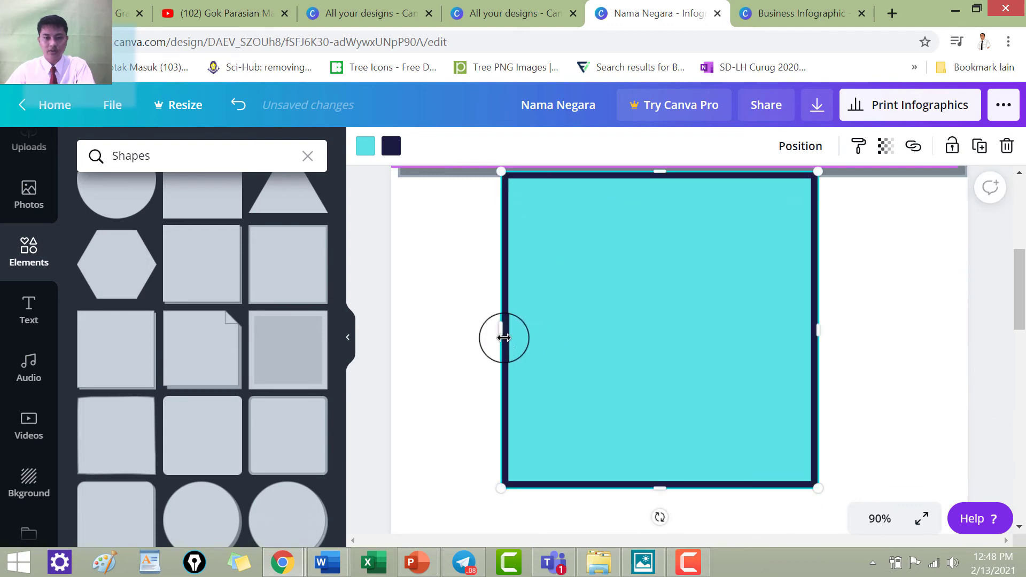
- Stretch the bordered square across the full page width and reduce its height to form a horizontal panel
drag(501, 332, 380, 329)
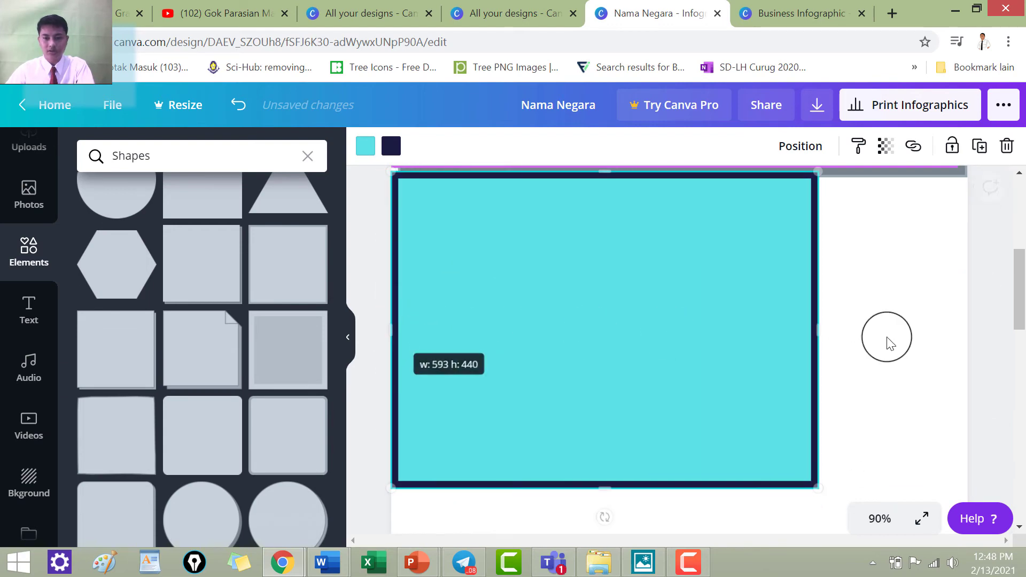
drag(818, 328, 978, 327)
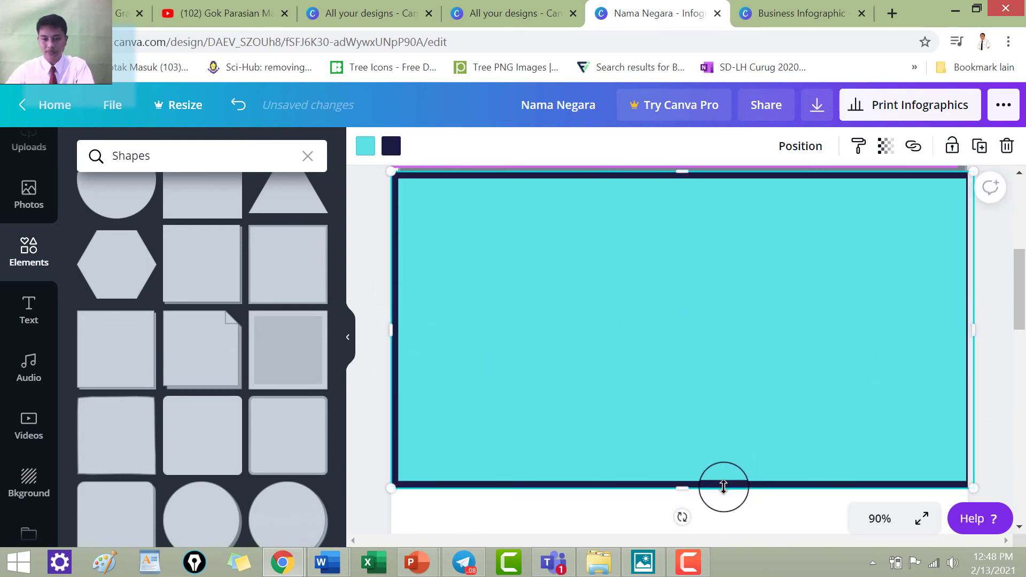
drag(687, 486, 690, 347)
scroll(691, 323, up, 3)
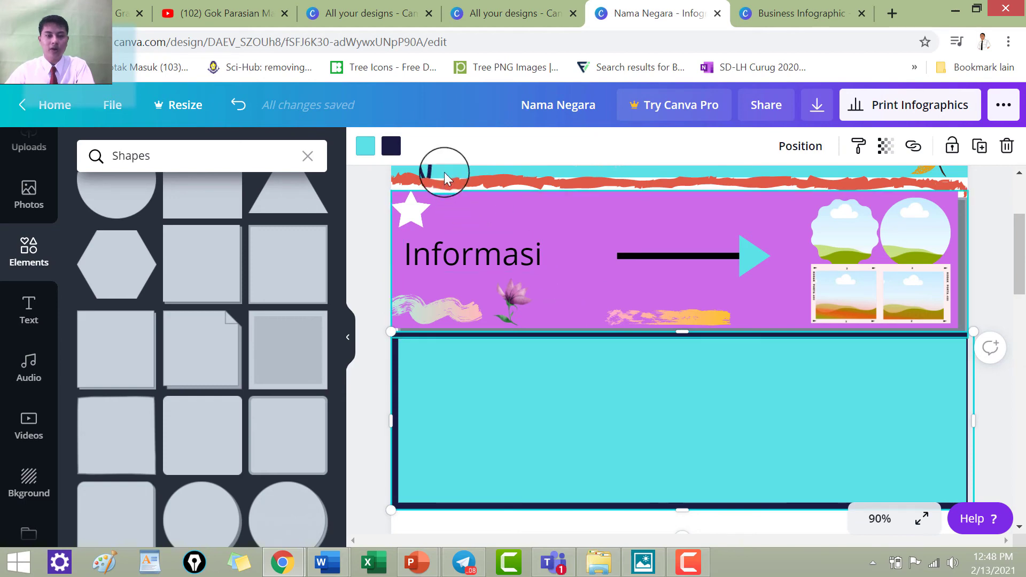
- Try pink and dark green as the new panel's fill, and settle on light blue from the default colours
click(365, 146)
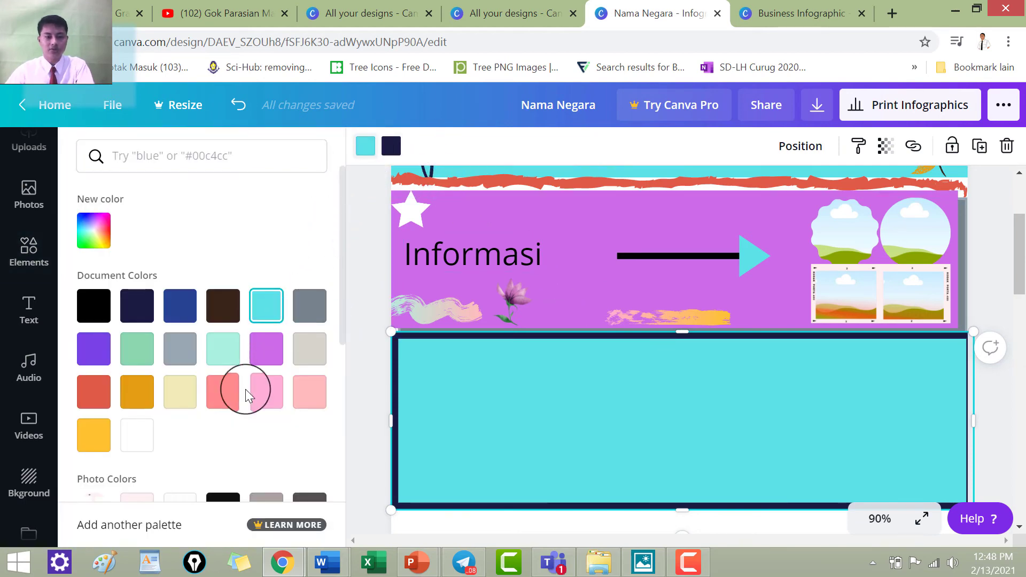
click(266, 392)
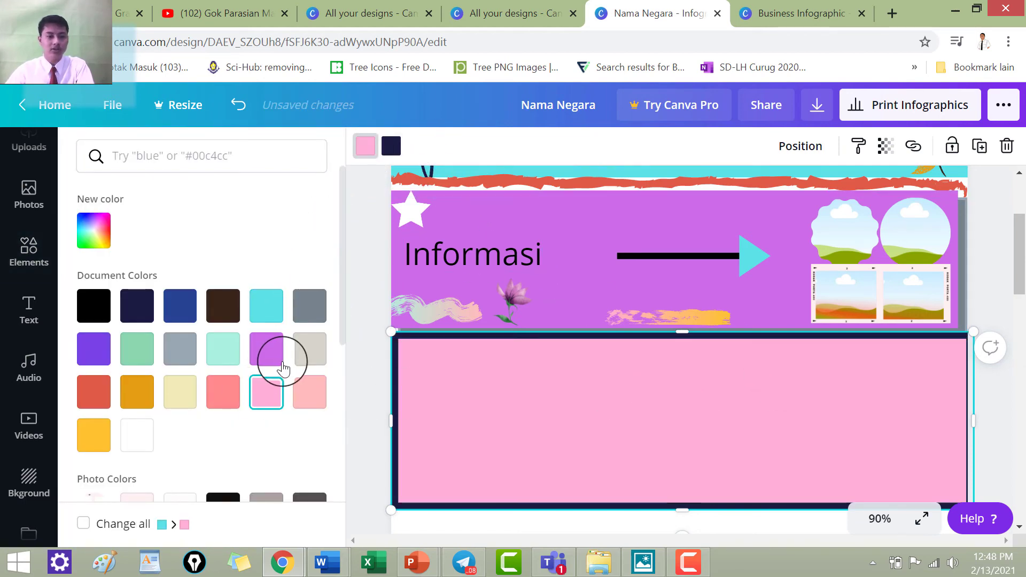
scroll(270, 377, down, 5)
click(310, 322)
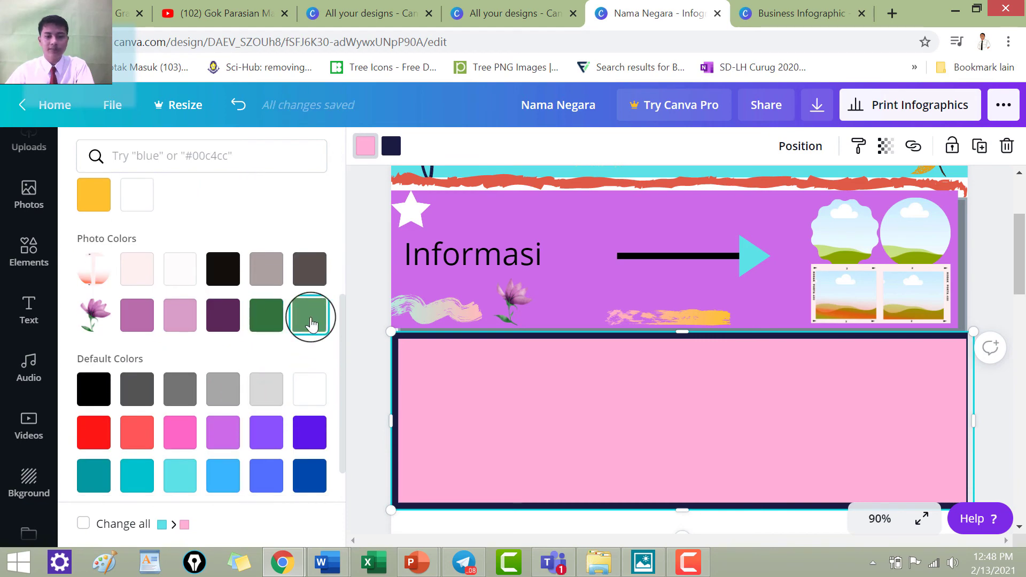
click(259, 320)
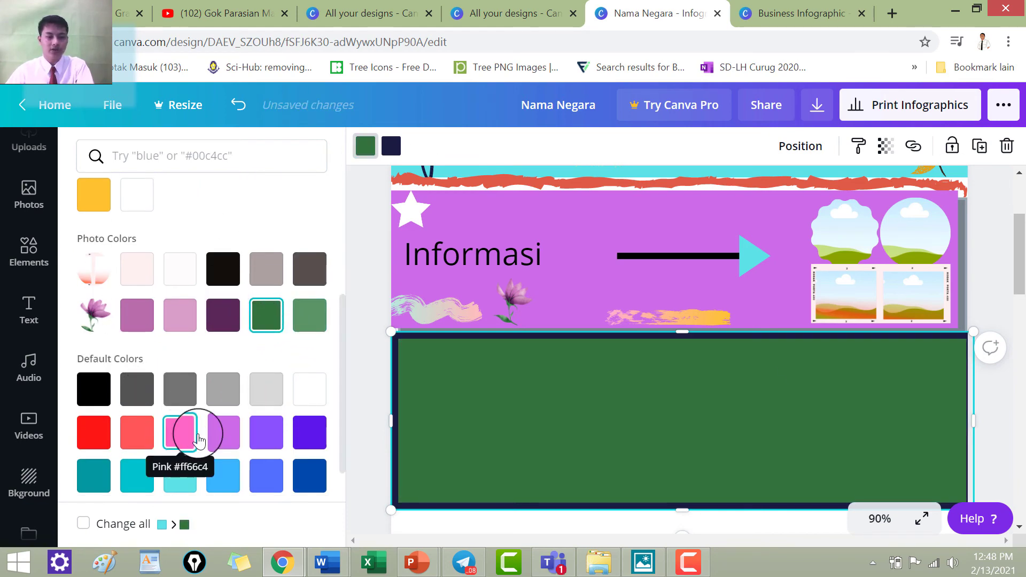
scroll(225, 426, down, 1)
click(225, 426)
scroll(568, 394, down, 1)
scroll(571, 399, up, 1)
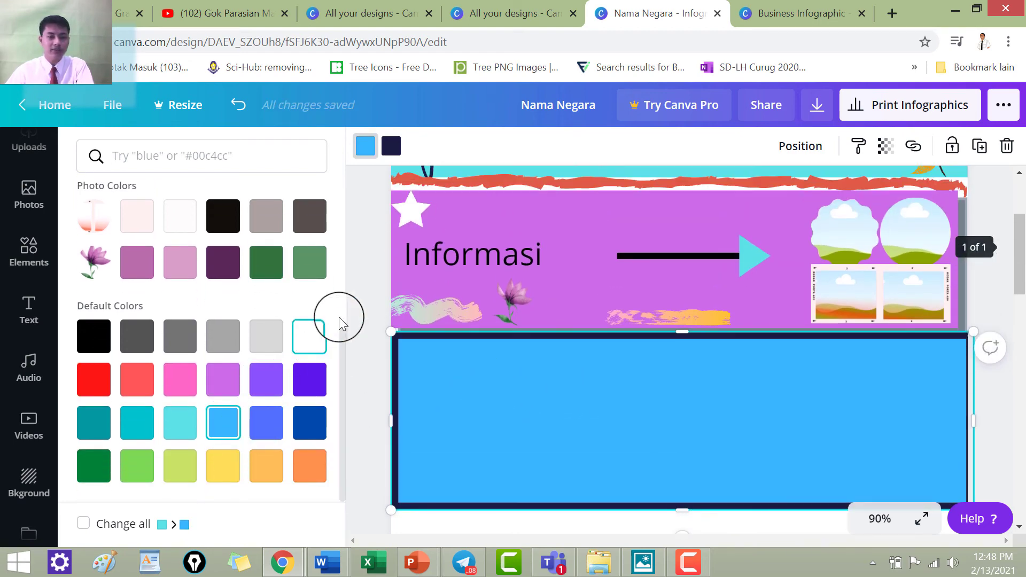
- Add a subheading reading "Informasi" to the blue panel and place it near the panel's right edge
click(4, 379)
click(31, 316)
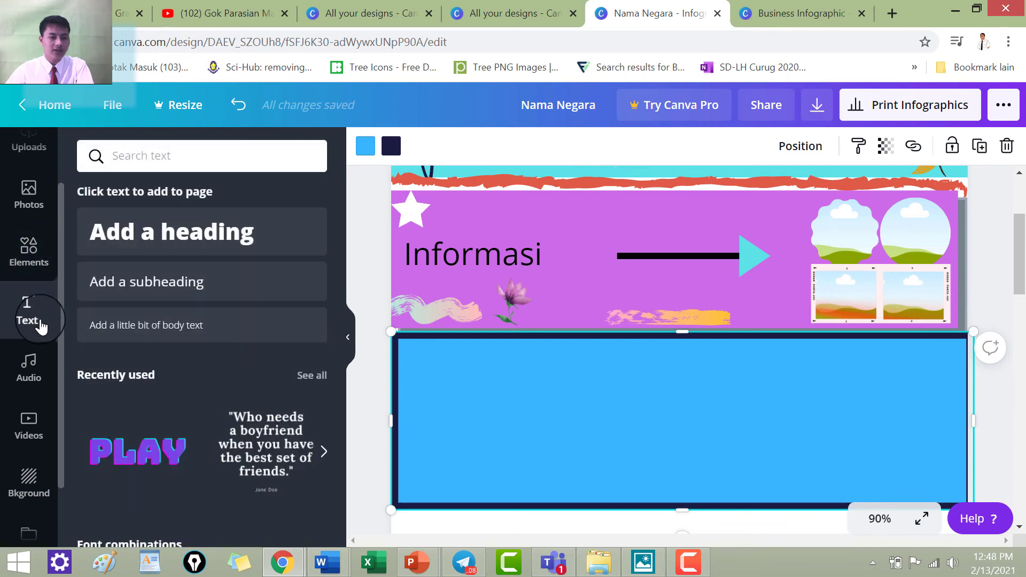
click(149, 287)
drag(149, 286, 499, 406)
key(ctrl+a)
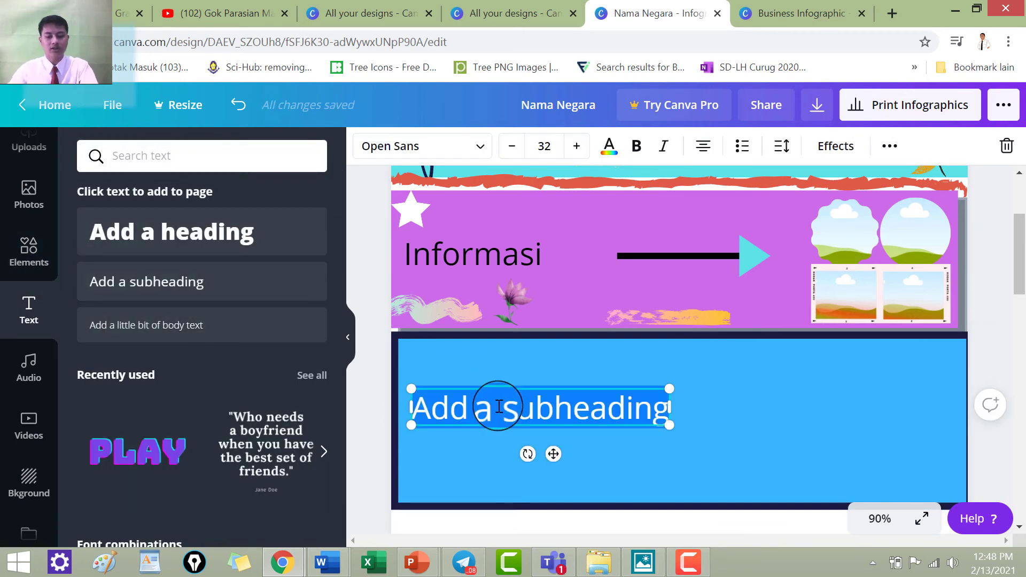
text(Informasi)
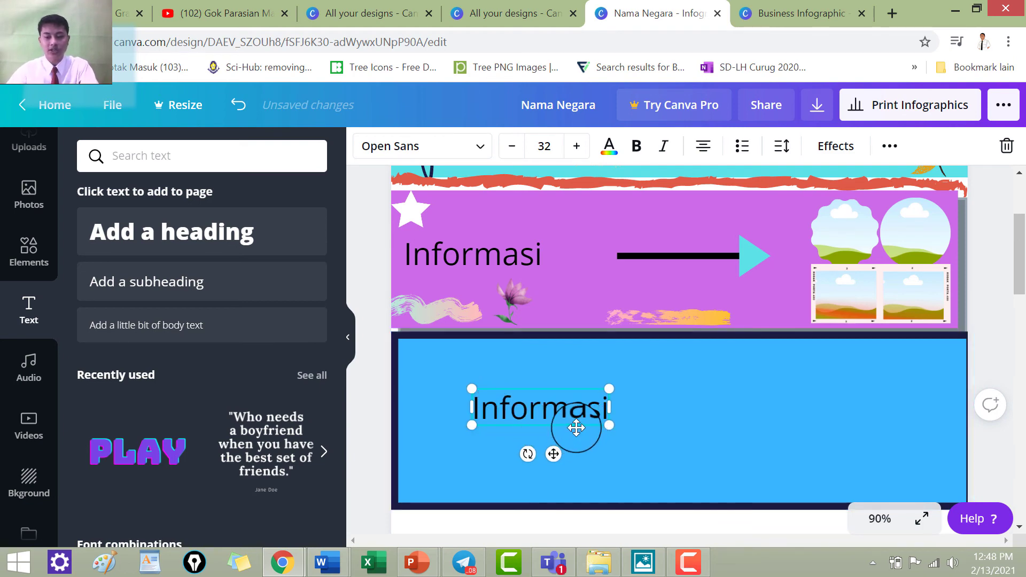
drag(568, 428, 510, 445)
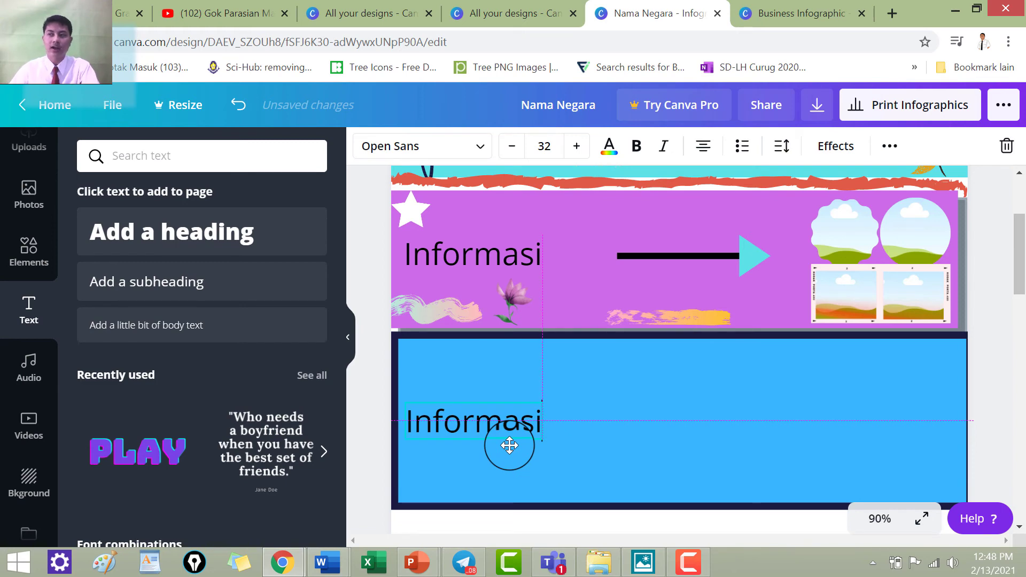
drag(510, 445, 510, 445)
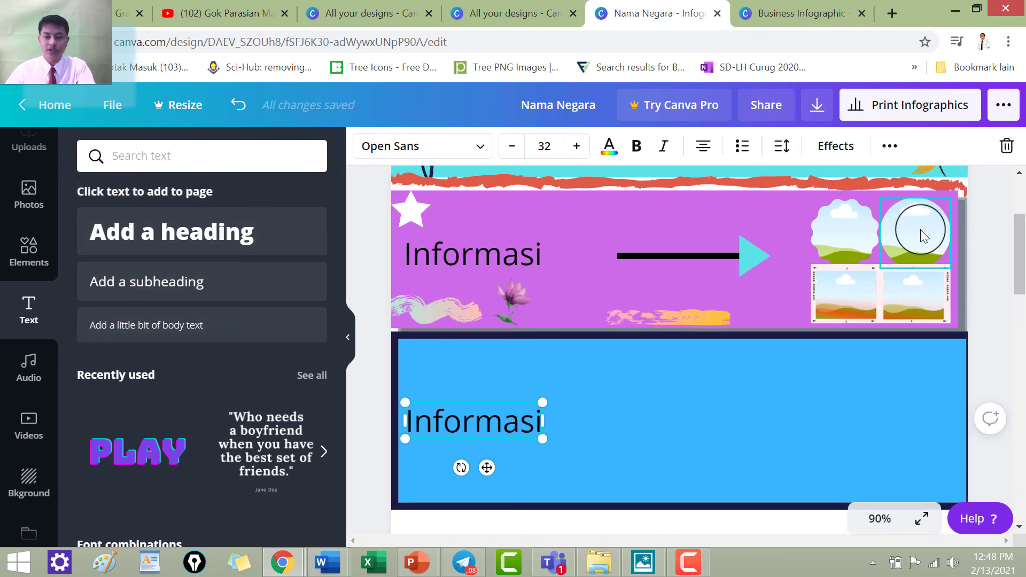
drag(499, 437, 908, 450)
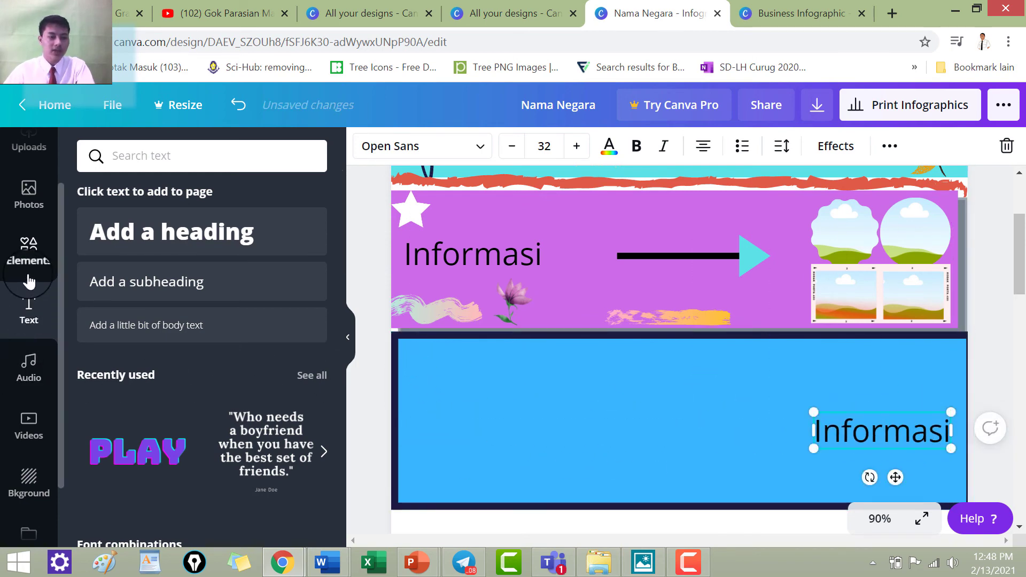
- Add the three-picture strip from the Frames collection to the blue panel's left half and align the Informasi text vertically with it
click(29, 257)
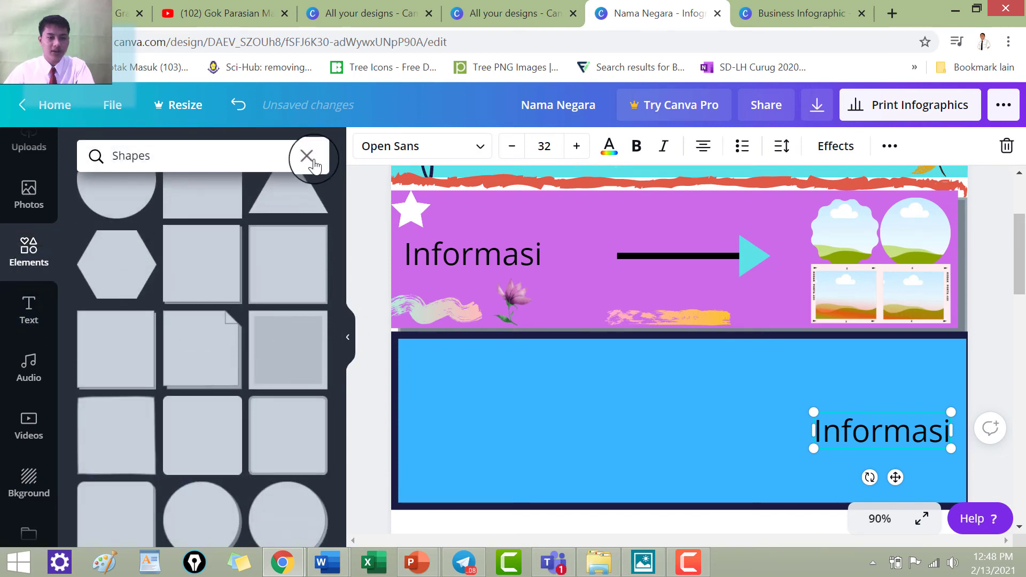
click(308, 155)
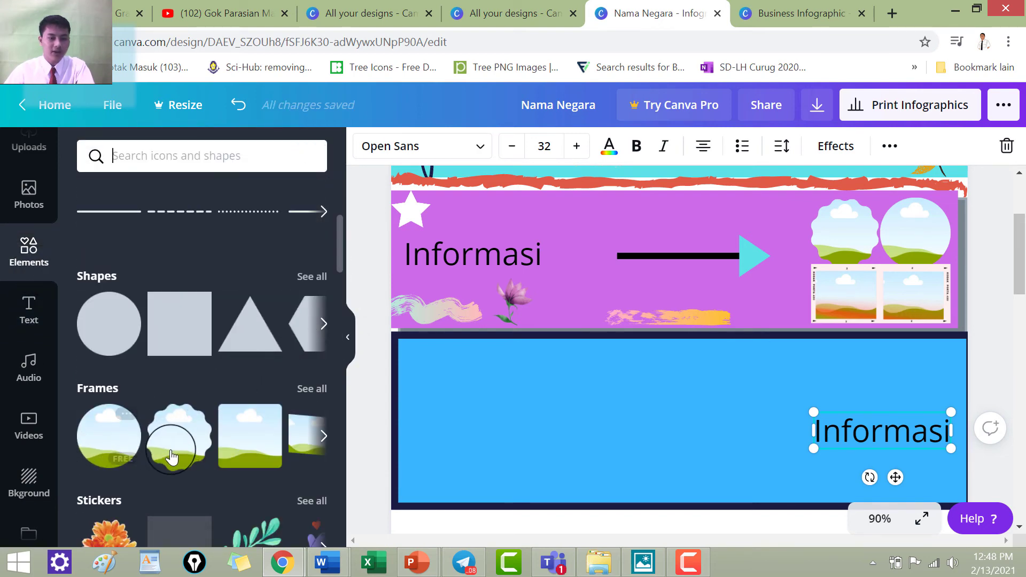
click(312, 388)
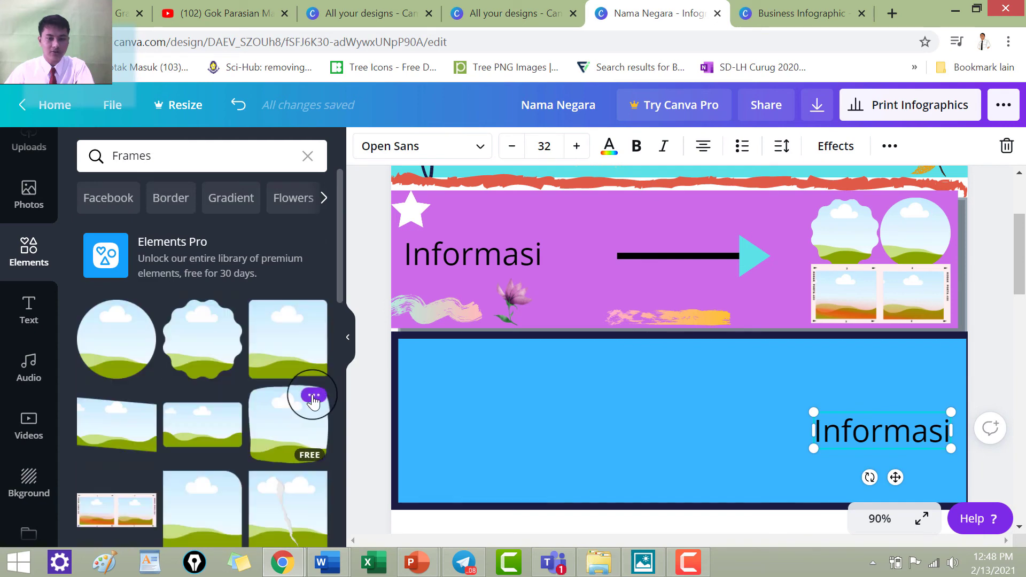
scroll(271, 449, down, 5)
scroll(270, 450, down, 3)
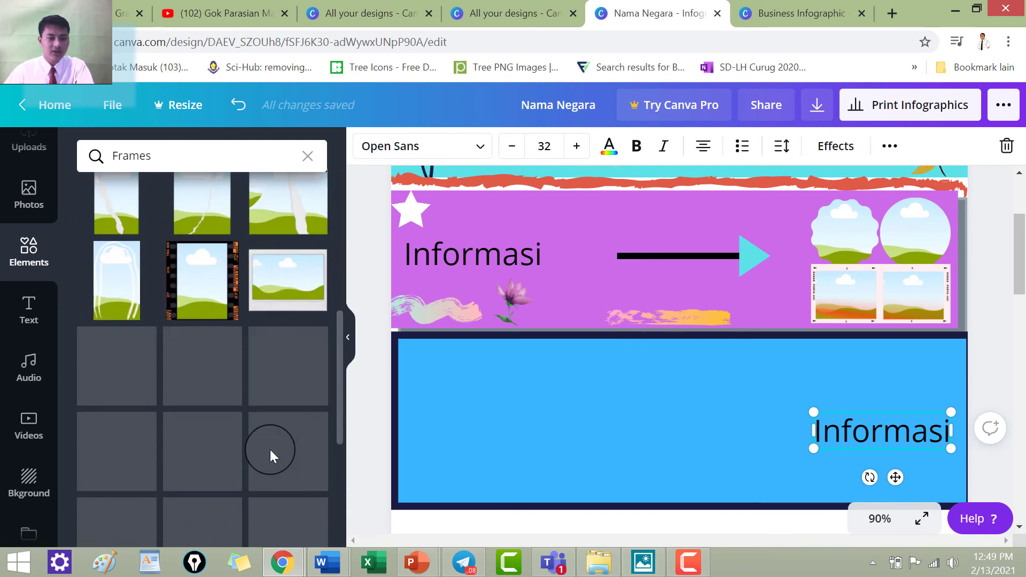
drag(275, 369, 458, 383)
drag(736, 339, 623, 409)
drag(570, 470, 576, 405)
drag(838, 429, 839, 416)
- Duplicate the purple panel's arrow into the blue panel between frames and text, and rotate it to point towards the frames
click(689, 264)
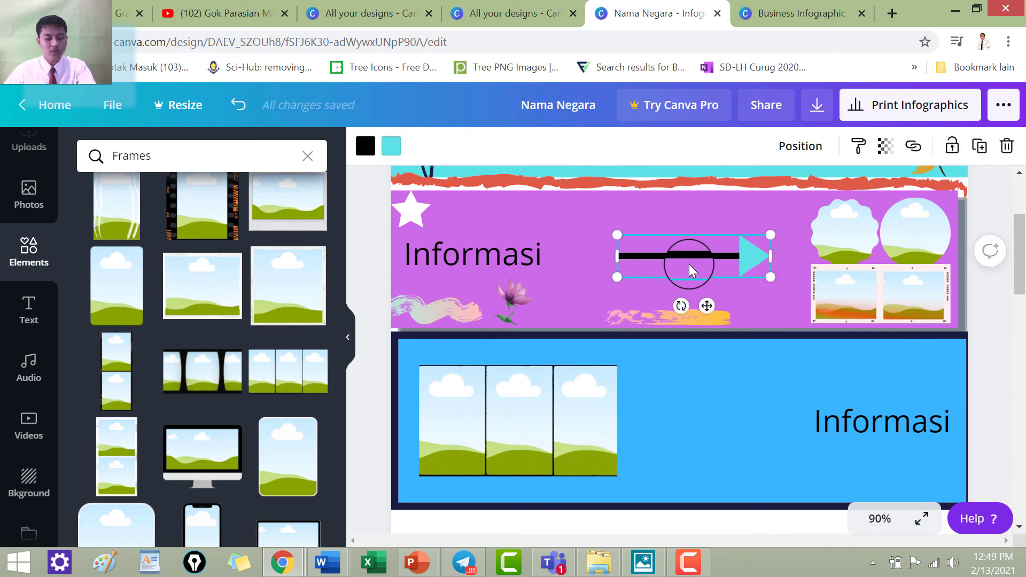
key(ctrl+d)
drag(689, 264, 711, 435)
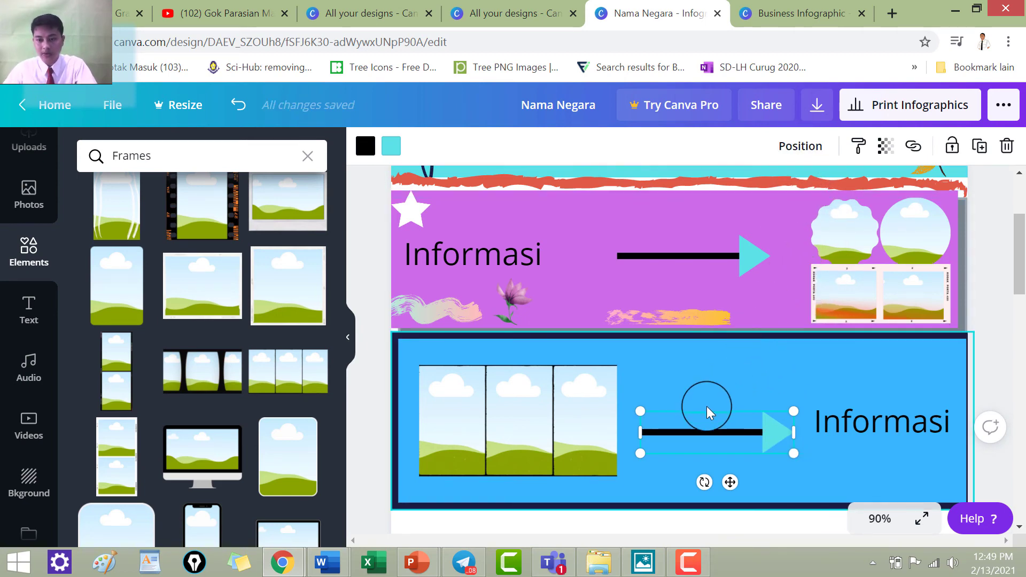
scroll(707, 406, down, 2)
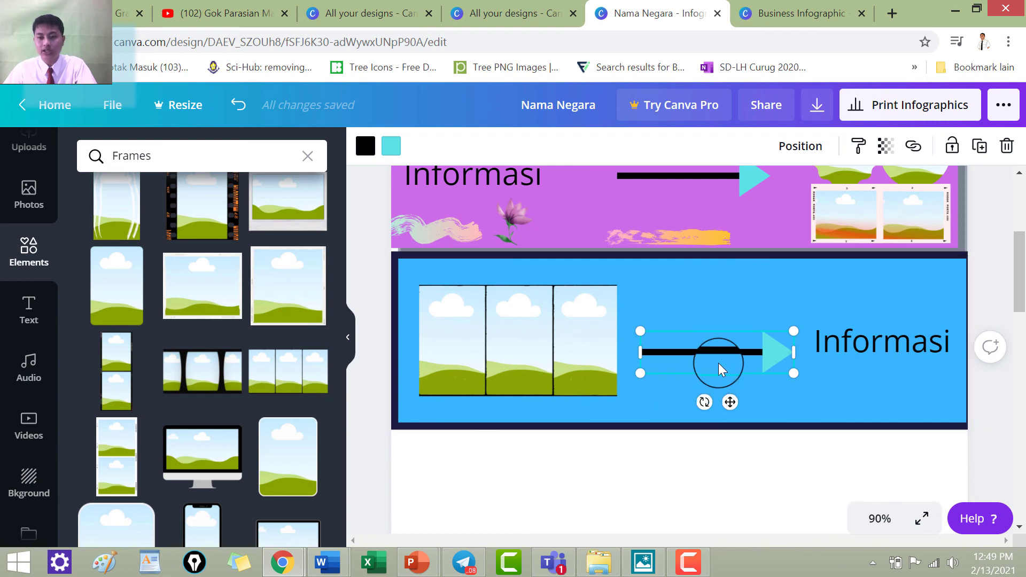
mouse_move(729, 403)
mouse_down()
mouse_move(733, 413)
mouse_move(688, 364)
mouse_move(753, 329)
mouse_move(718, 337)
mouse_up()
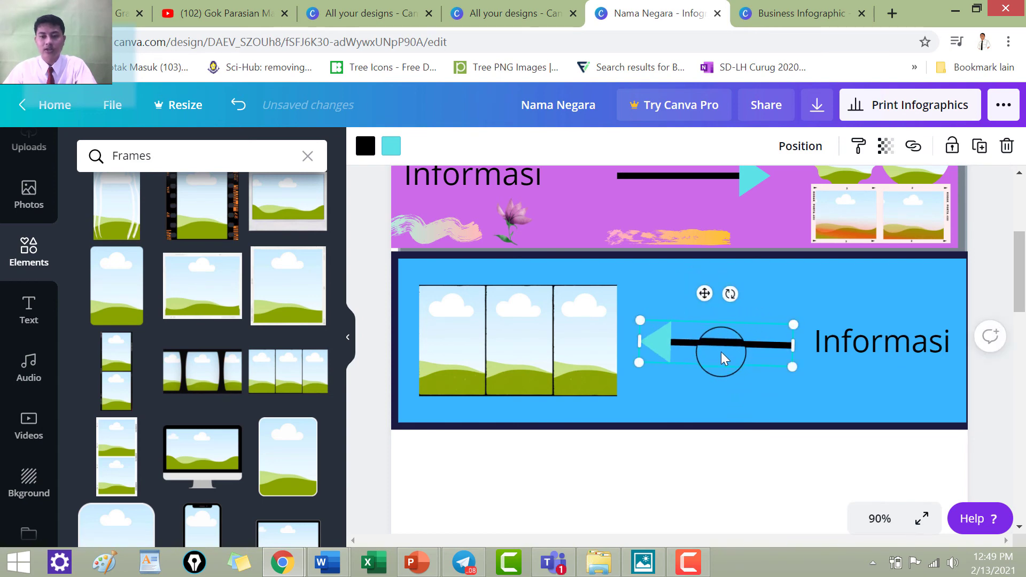
- Duplicate the pink and yellow brush stroke and place the copy under the three-picture frame in the blue panel
click(668, 241)
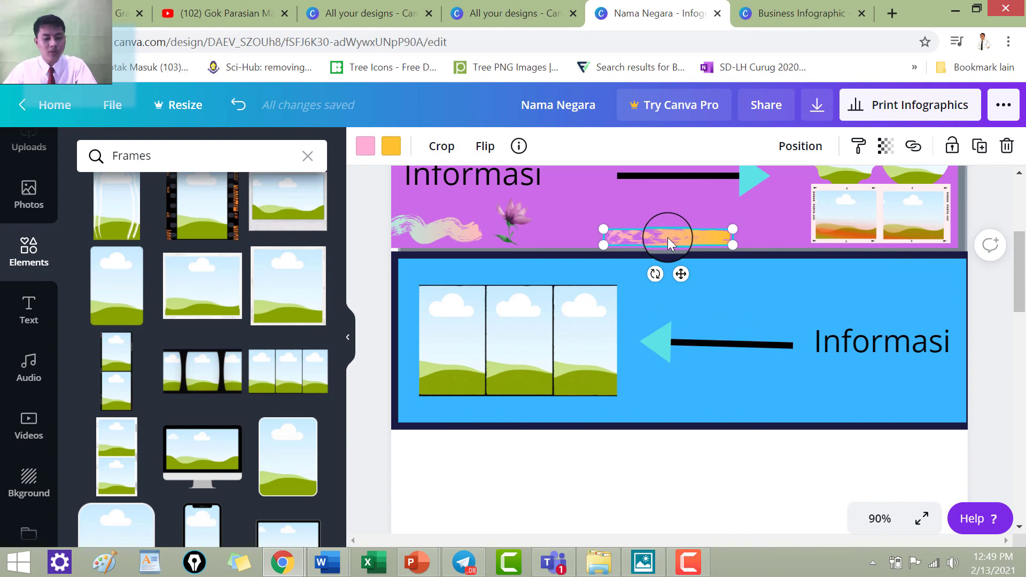
key(ctrl+d)
mouse_move(694, 289)
mouse_down()
mouse_move(709, 342)
mouse_move(677, 449)
mouse_move(513, 448)
mouse_up()
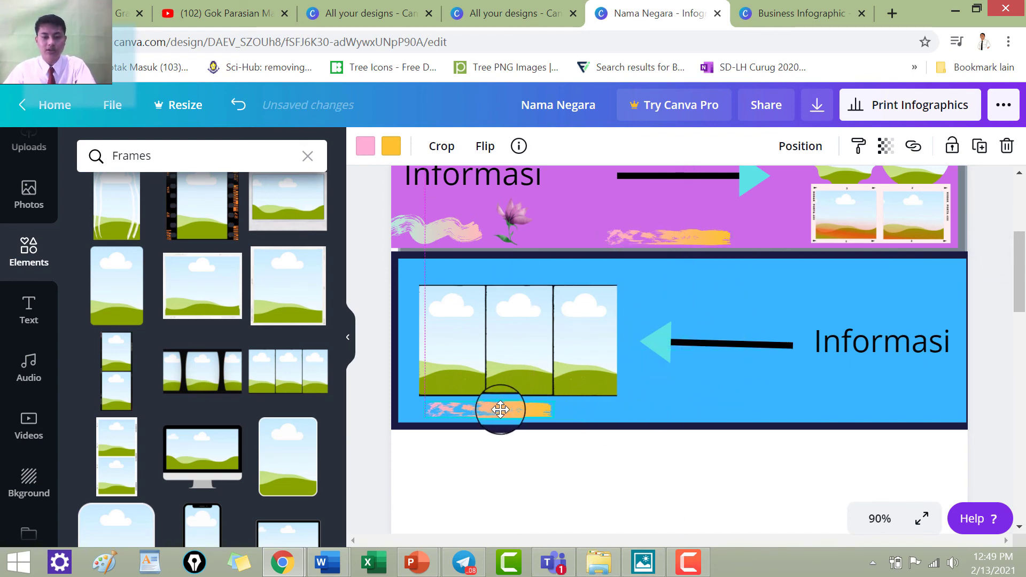
- Lower the blue panel to leave a gap and place a copy of the red brush-stroke divider between the two panels
click(668, 282)
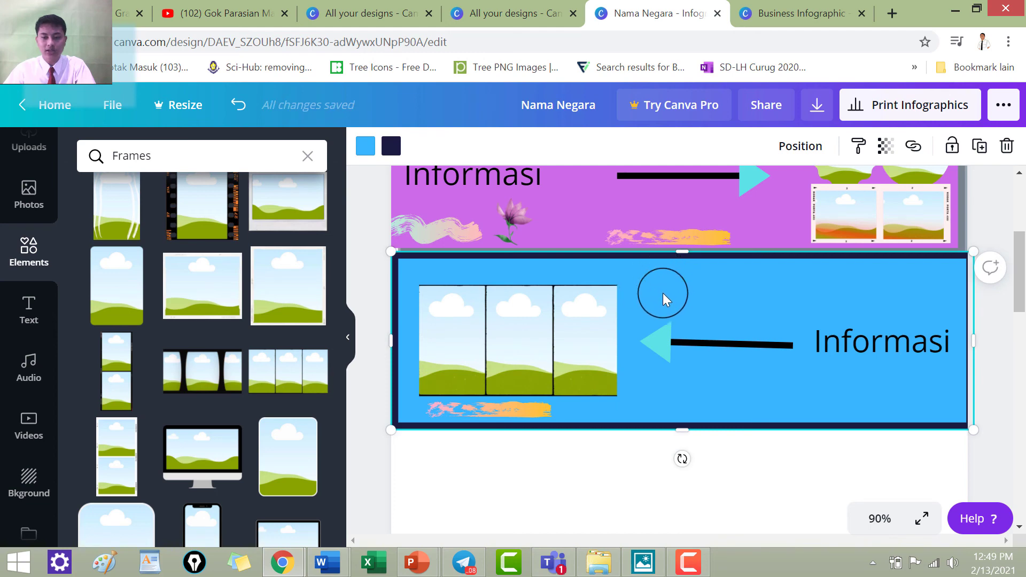
drag(663, 290, 663, 303)
scroll(664, 291, up, 3)
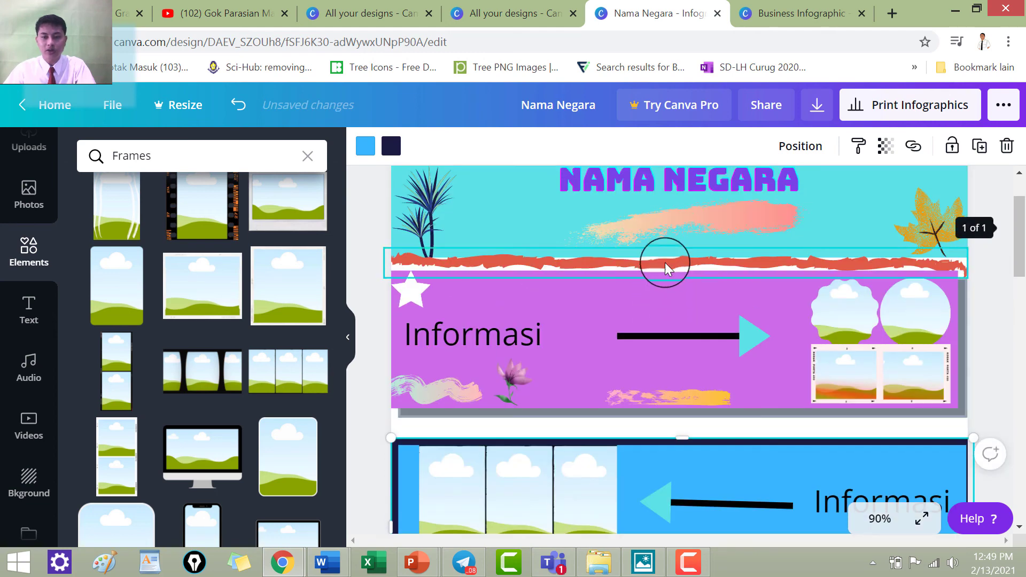
click(667, 262)
drag(666, 262, 650, 420)
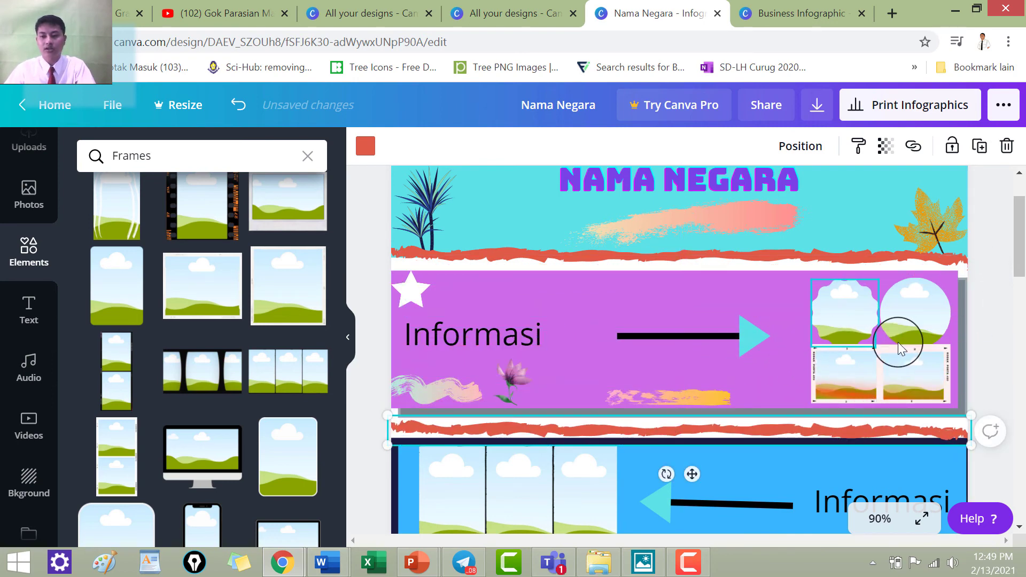
click(976, 336)
- Set the page zoom to Fit to check the layout of the whole infographic
scroll(976, 335, down, 3)
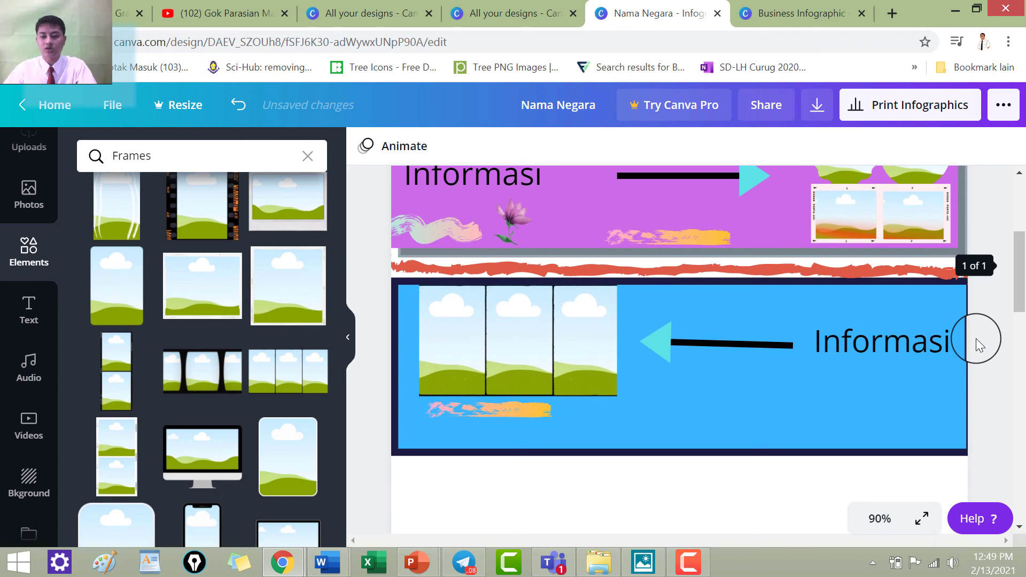
click(879, 518)
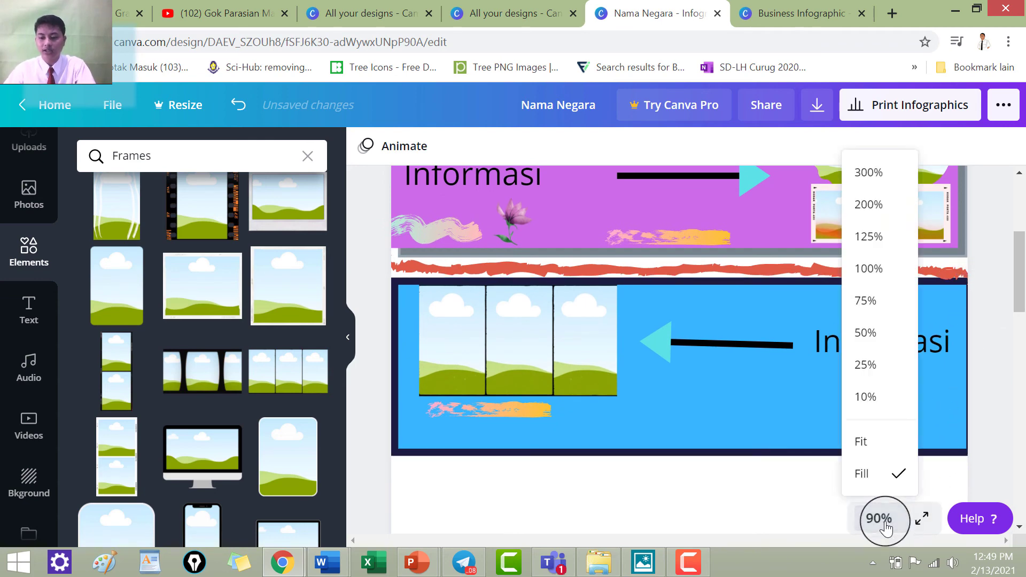
click(875, 440)
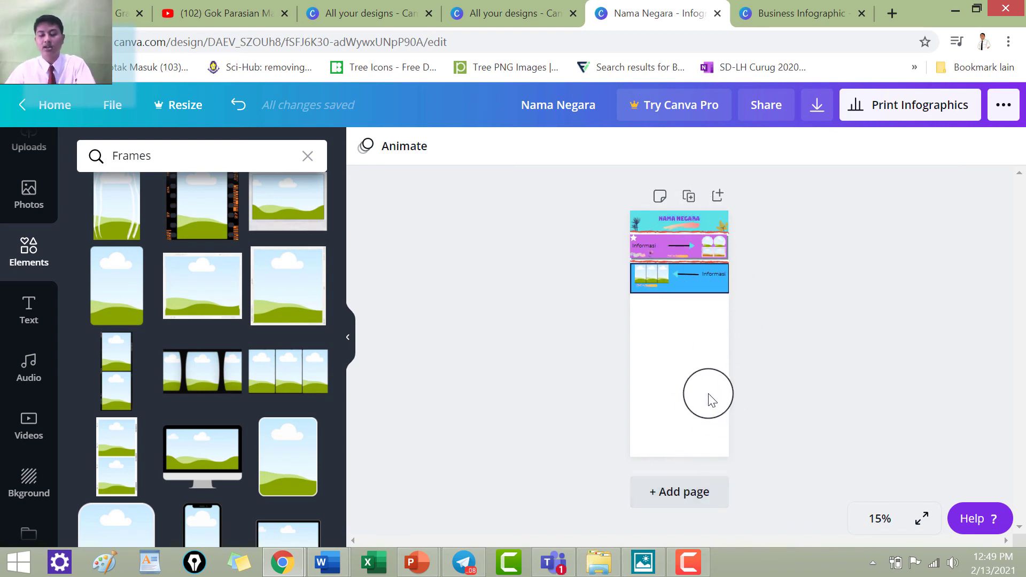
- Set the page zoom to Fill and review the header, purple panel and blue panel up close
click(880, 522)
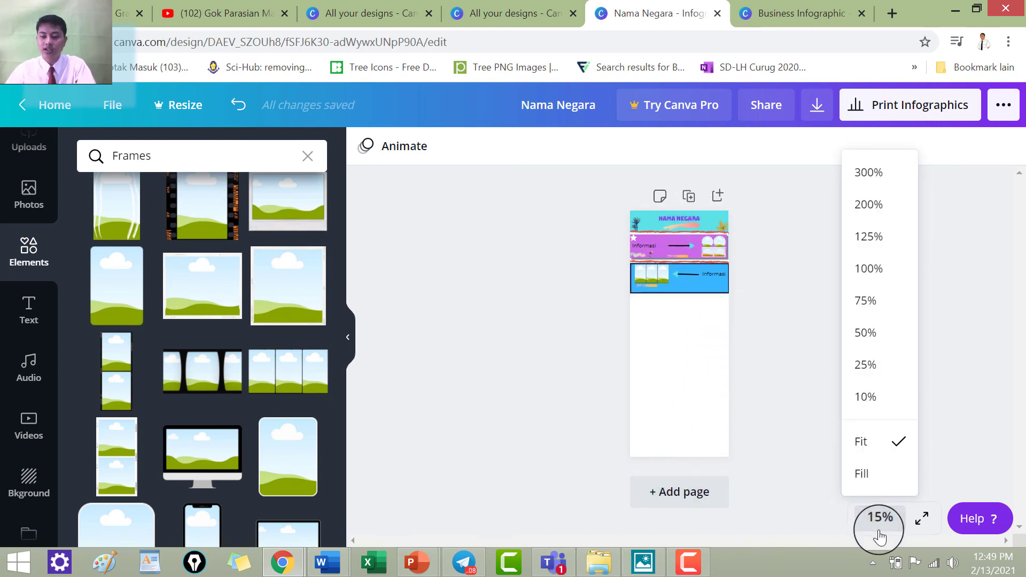
click(885, 472)
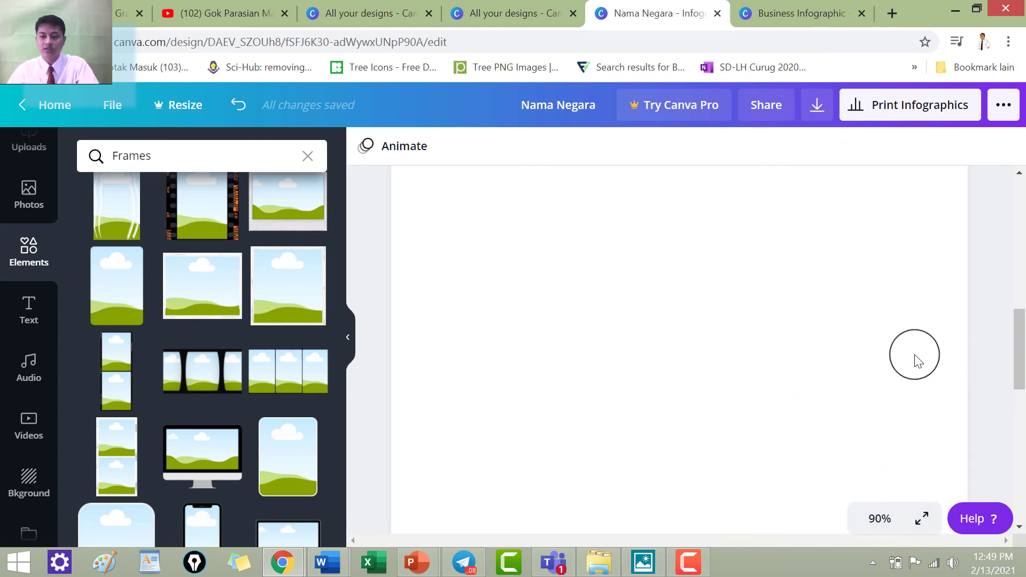
scroll(1022, 357, up, 5)
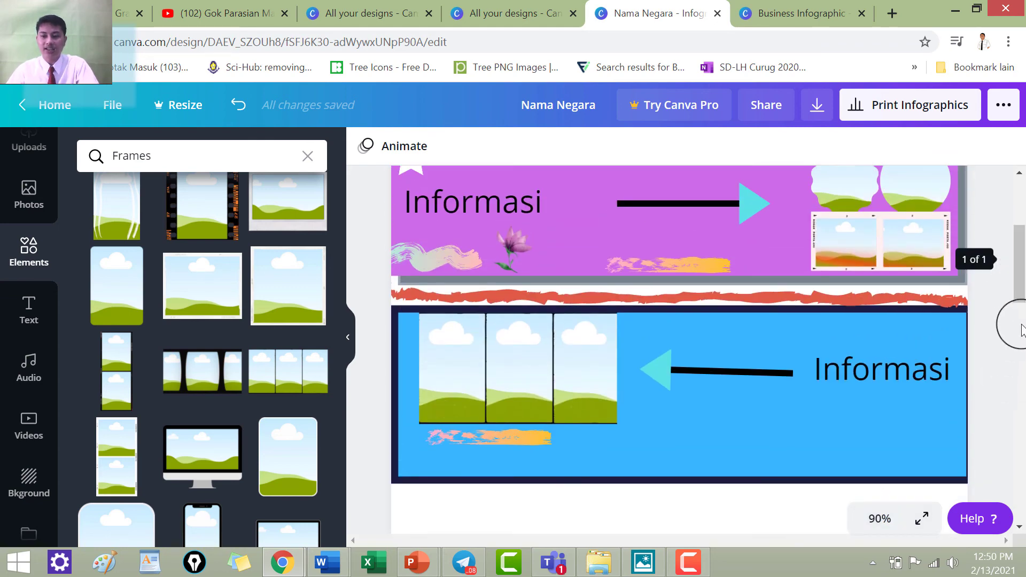
scroll(1017, 265, up, 3)
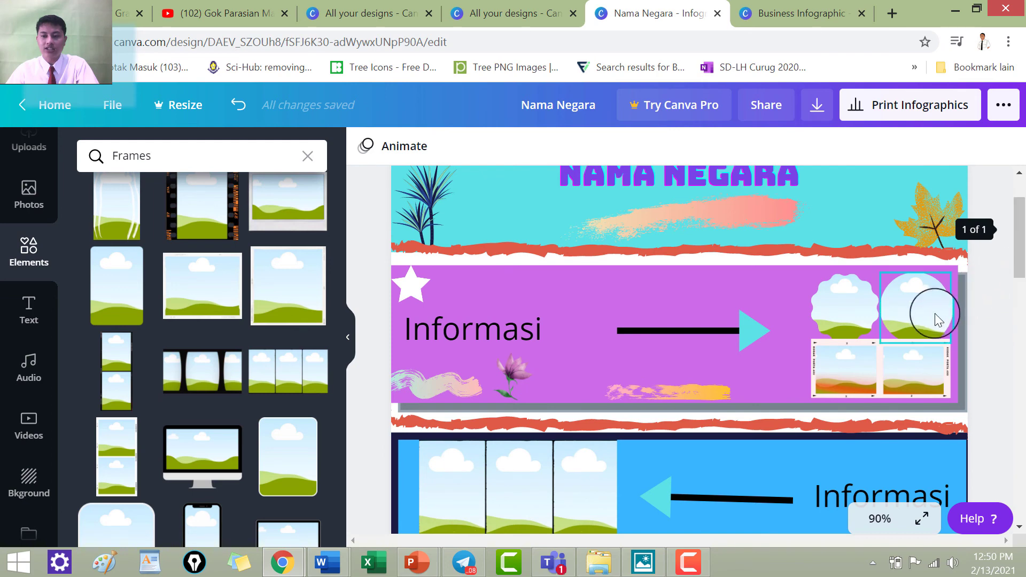
scroll(1017, 261, up, 2)
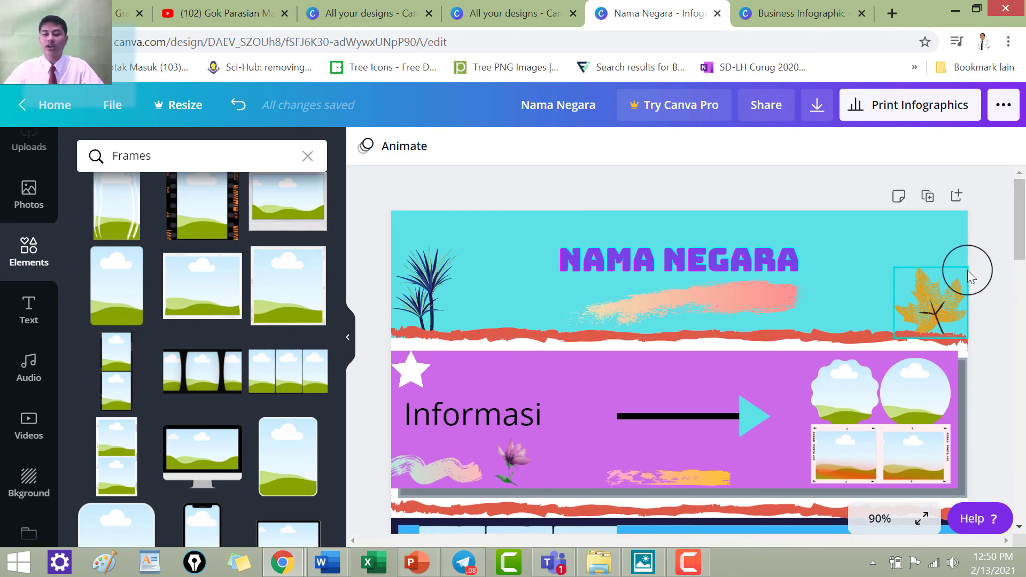
scroll(967, 271, down, 2)
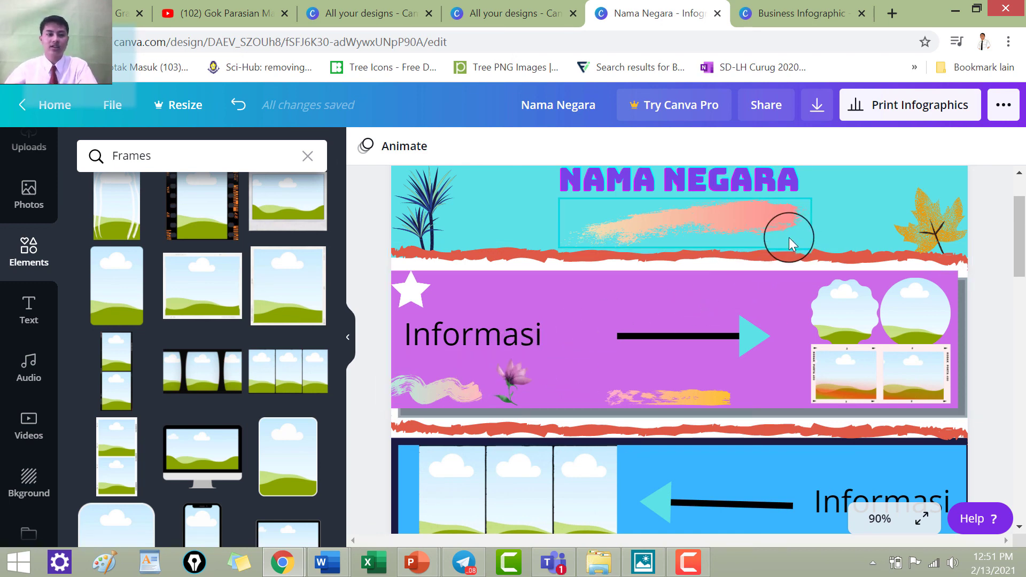
- Leave the infographic editor and go to the list of all designs
click(54, 109)
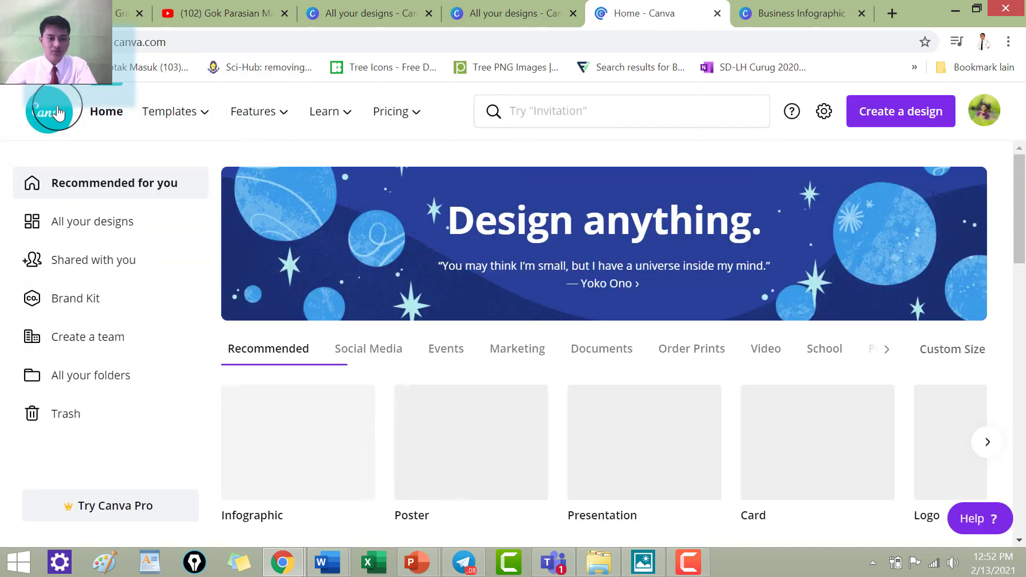
click(99, 229)
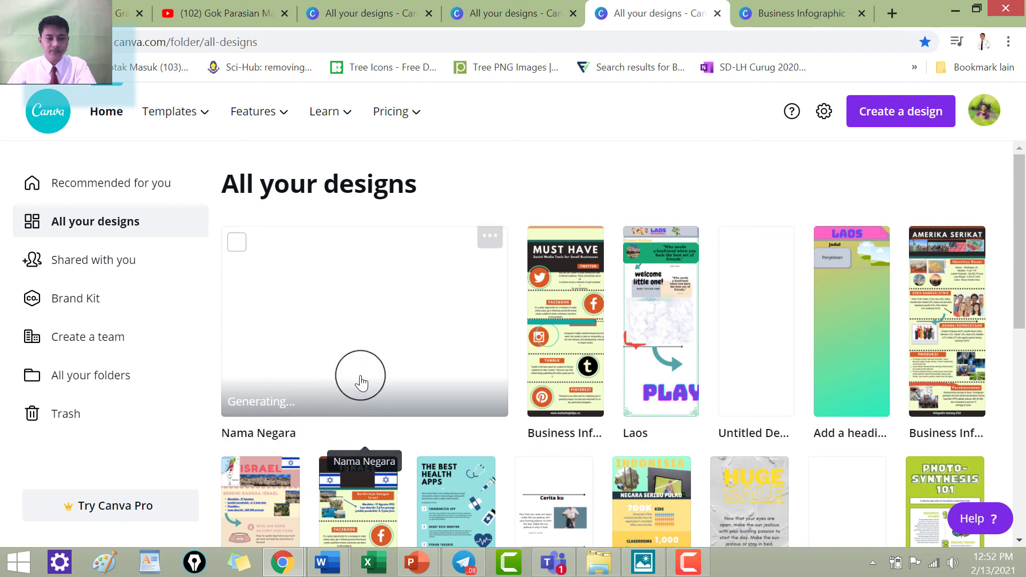
click(369, 307)
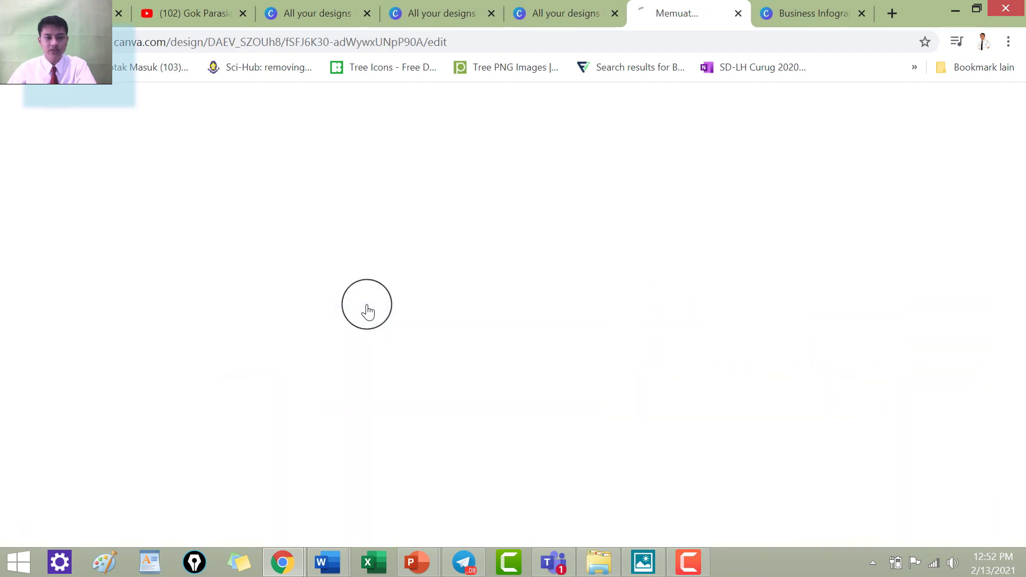
click(738, 13)
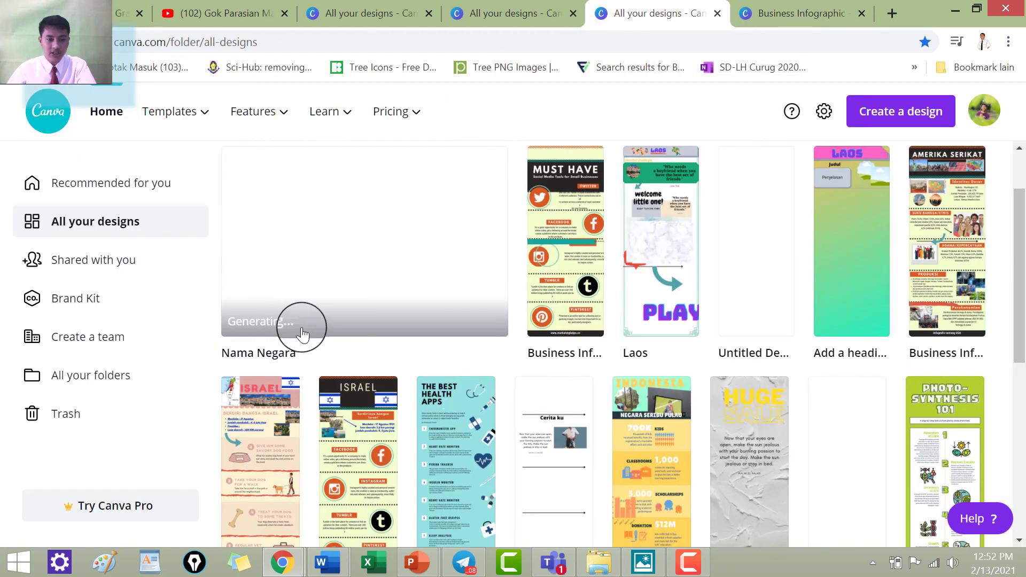
- Rename the Nama Negara design to "Infografis" followed by the person's name, and return to the list of all designs
click(288, 350)
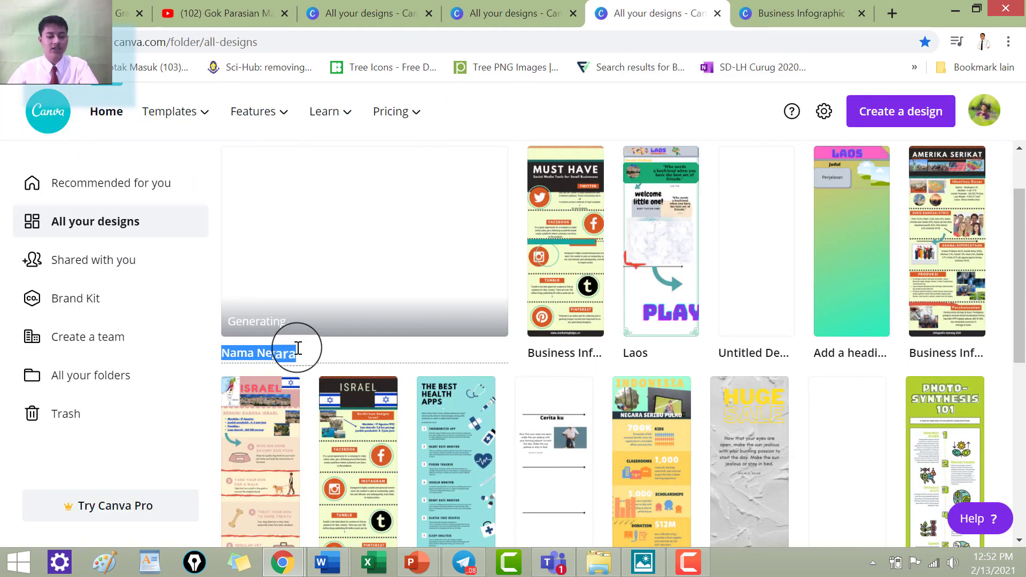
text(Info)
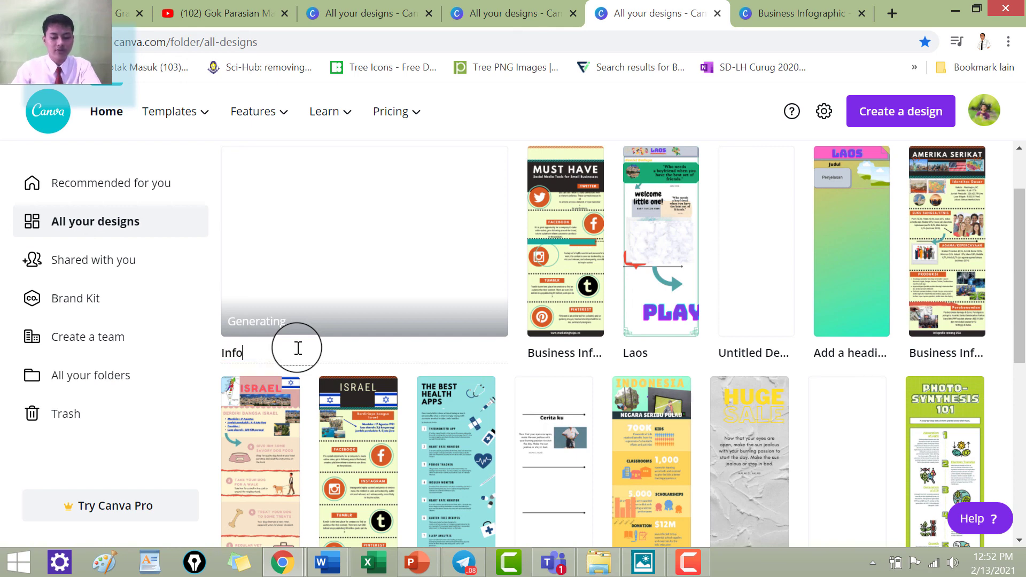
text(gra)
key(BackSpace)
text(fisKeilani)
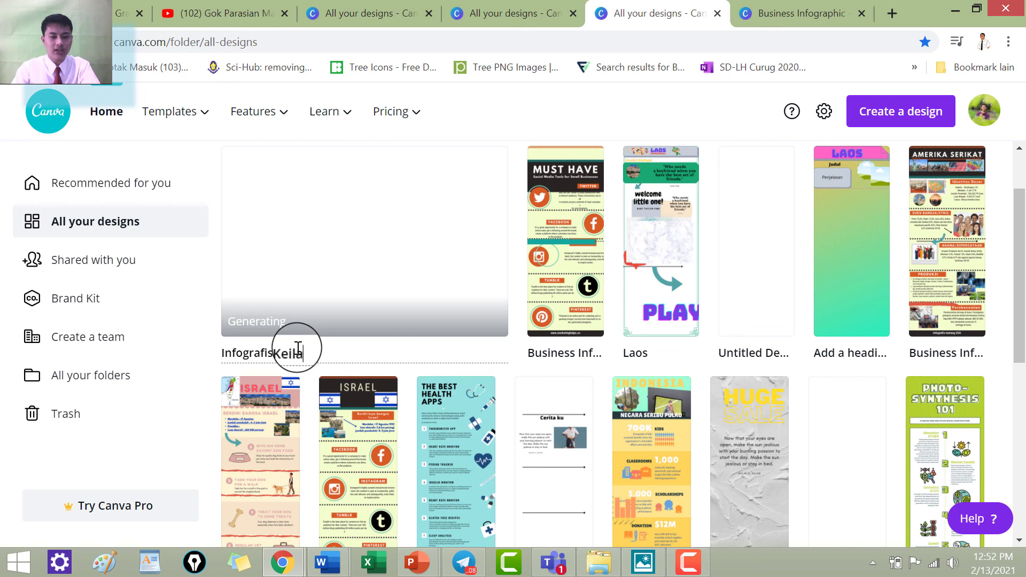
click(200, 373)
click(104, 231)
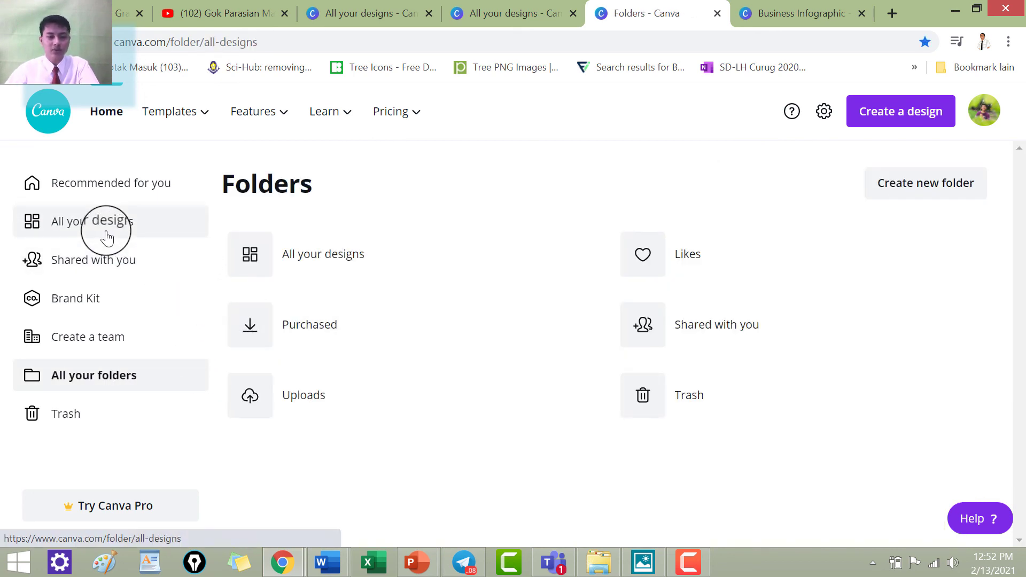
scroll(274, 321, down, 3)
scroll(275, 321, up, 3)
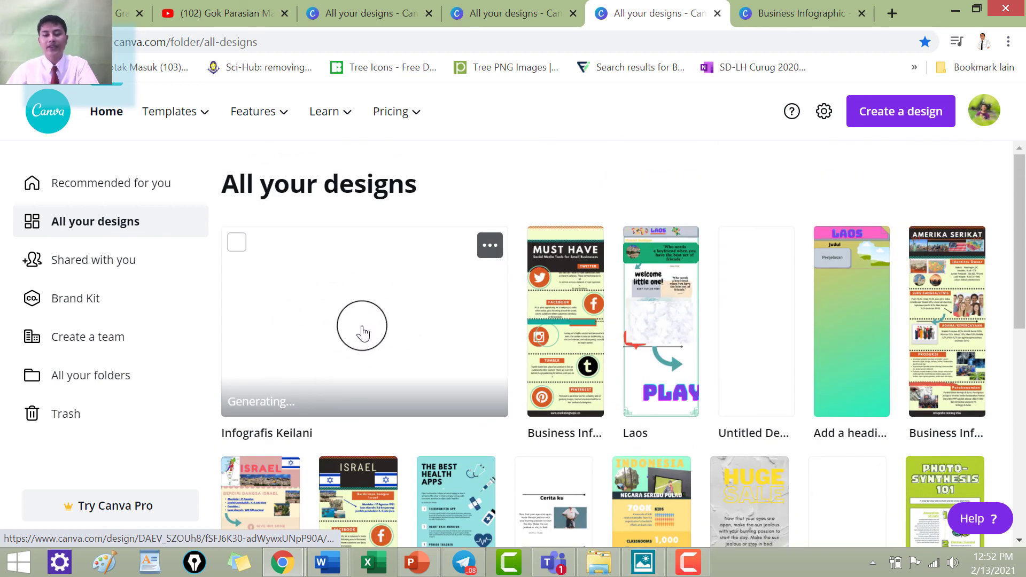